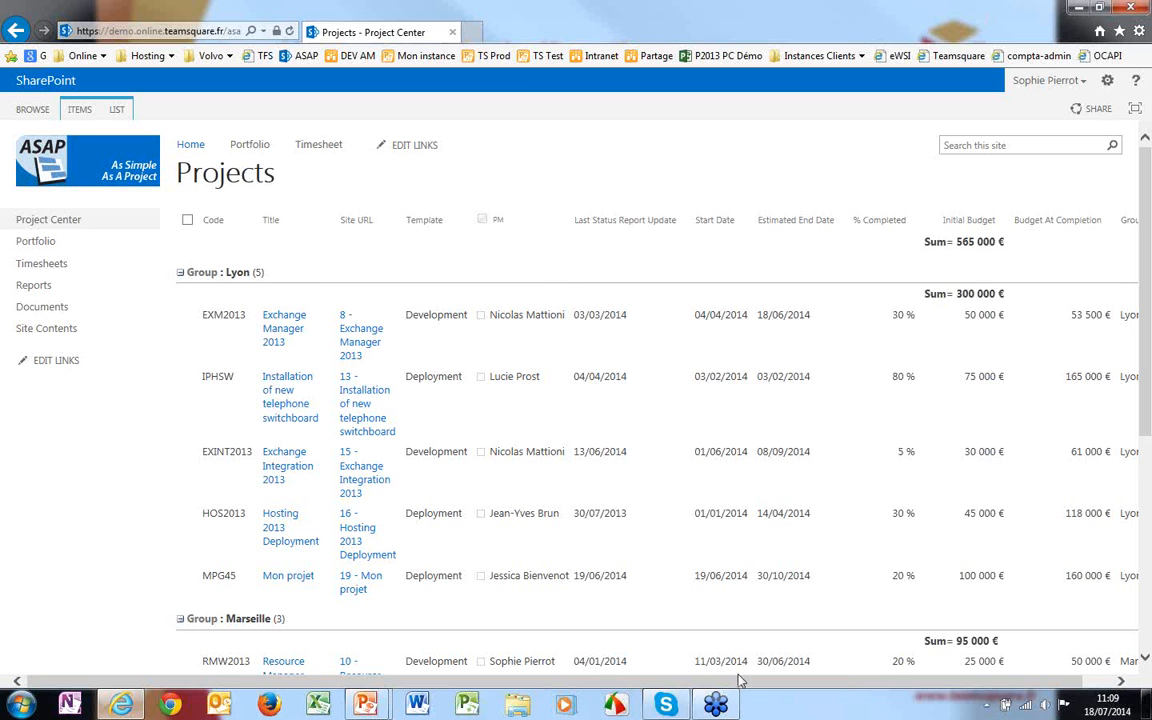
# - Look over all columns of the Projects list, including the group column, and open the portfolio view
pyautogui.moveTo(740, 690); pyautogui.dragTo(786, 688)
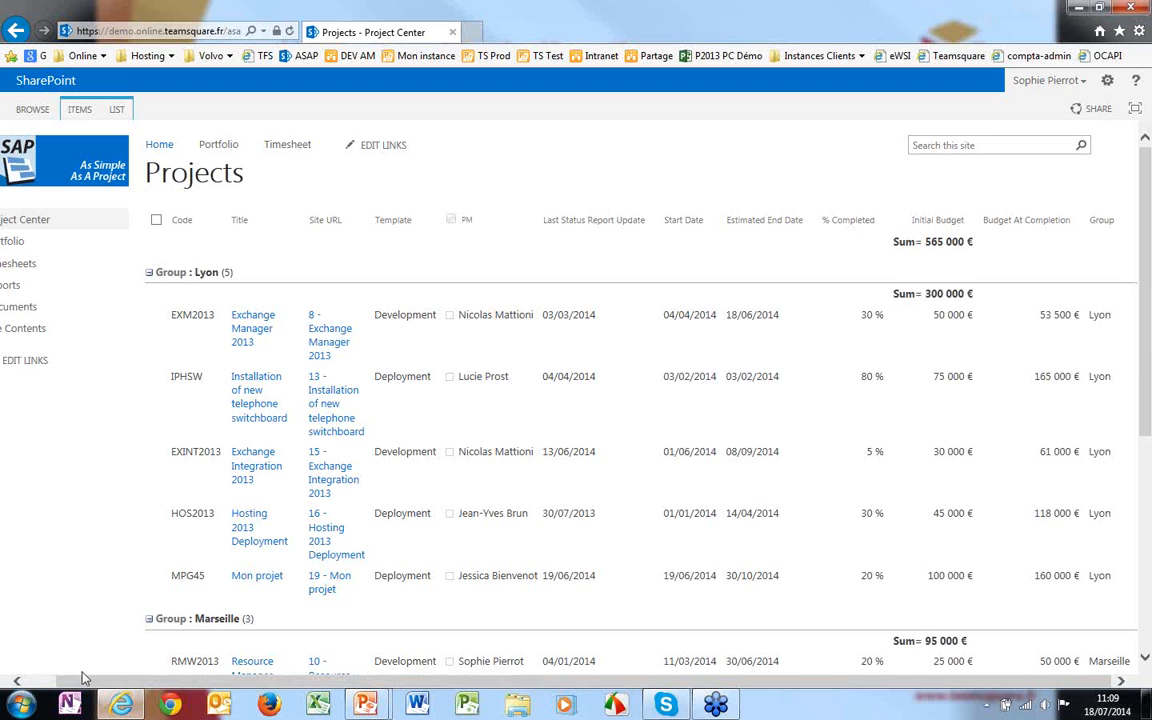
pyautogui.moveTo(110, 682); pyautogui.dragTo(68, 680)
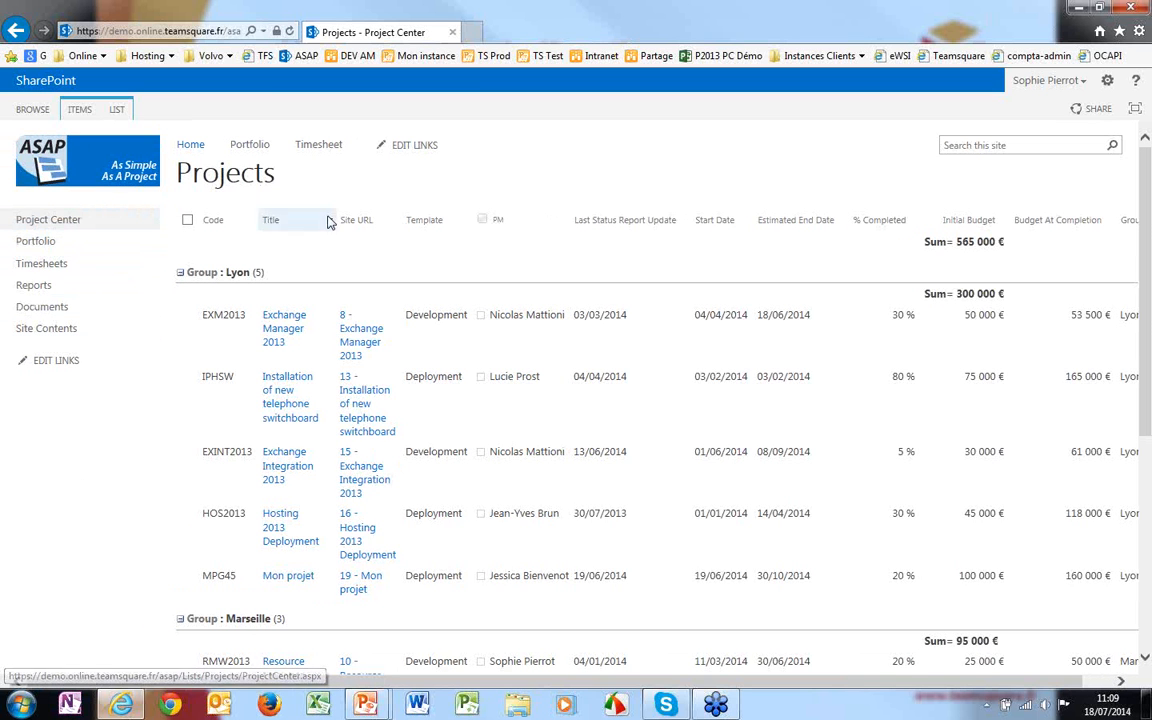
pyautogui.click(44, 247)
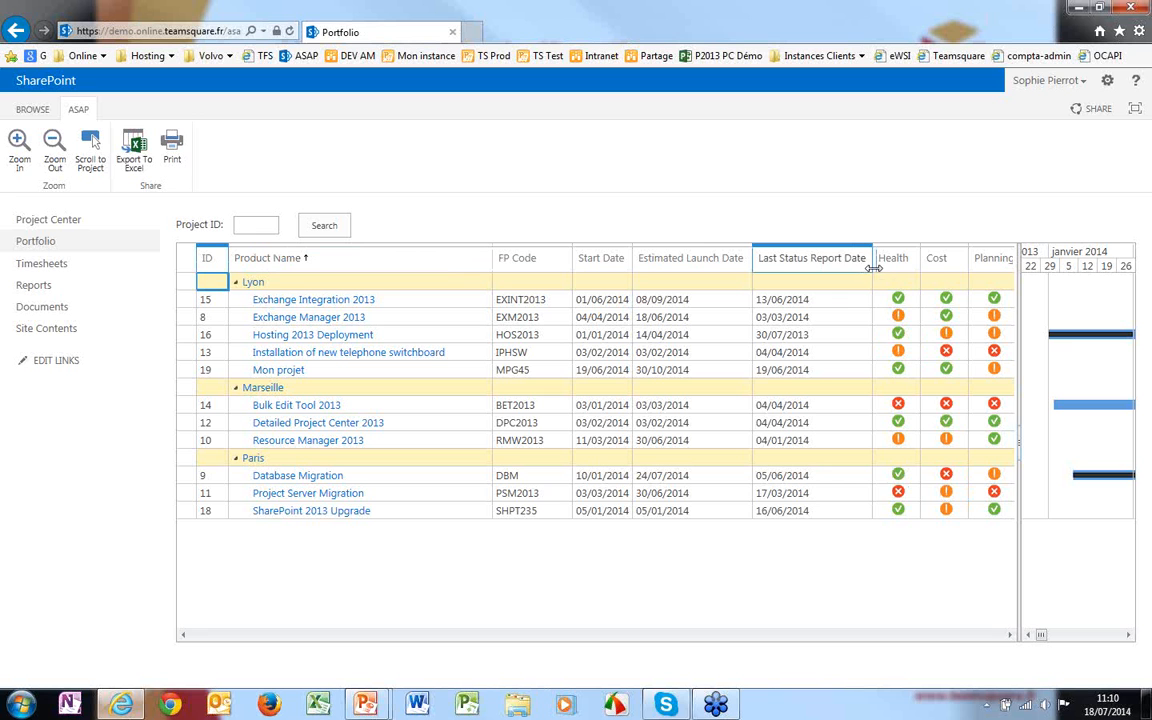
# - Narrow the Last Status Report Date column and slightly widen the Planning column in the portfolio grid
pyautogui.moveTo(873, 267); pyautogui.dragTo(826, 280)
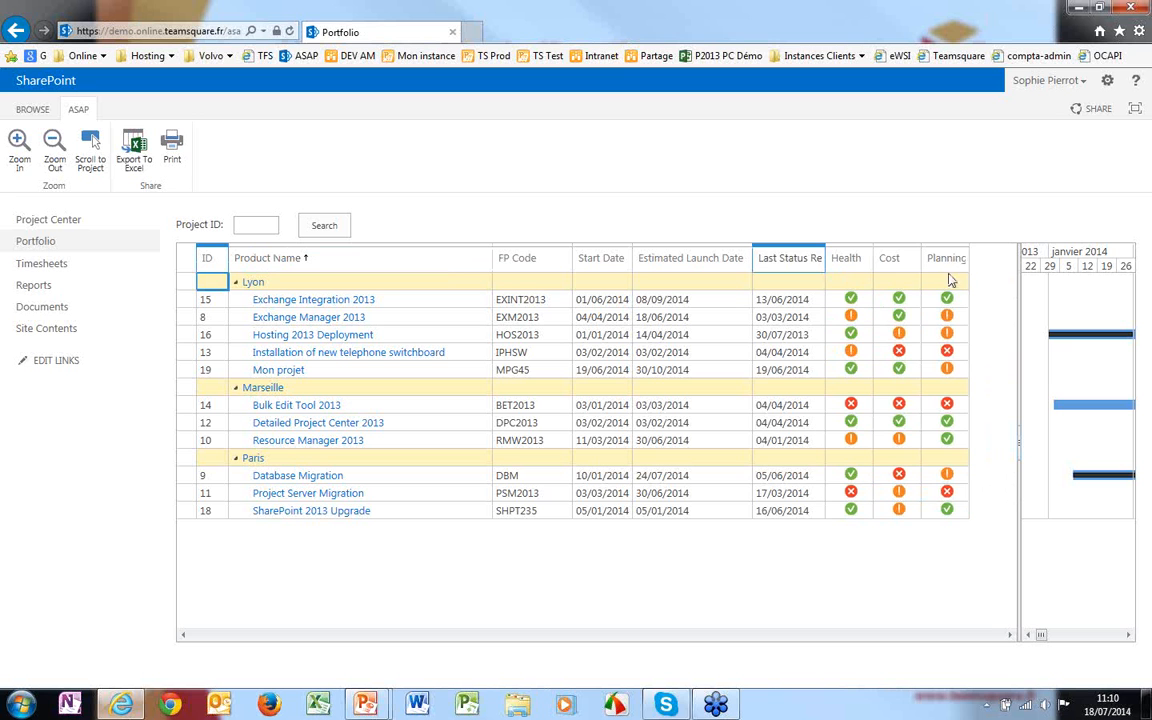
pyautogui.moveTo(967, 251); pyautogui.dragTo(979, 252)
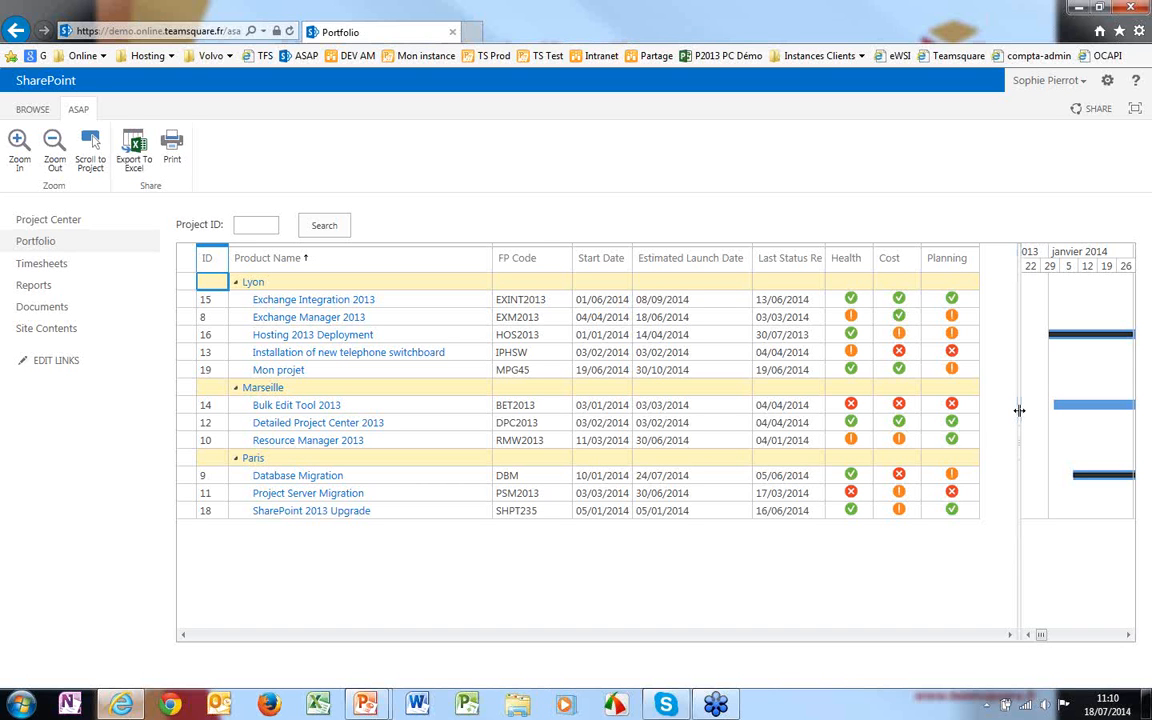
# - Enlarge the portfolio's Gantt chart, zoom its timeline out to months, and give part of the width back to the project grid
pyautogui.moveTo(1019, 410); pyautogui.dragTo(579, 399)
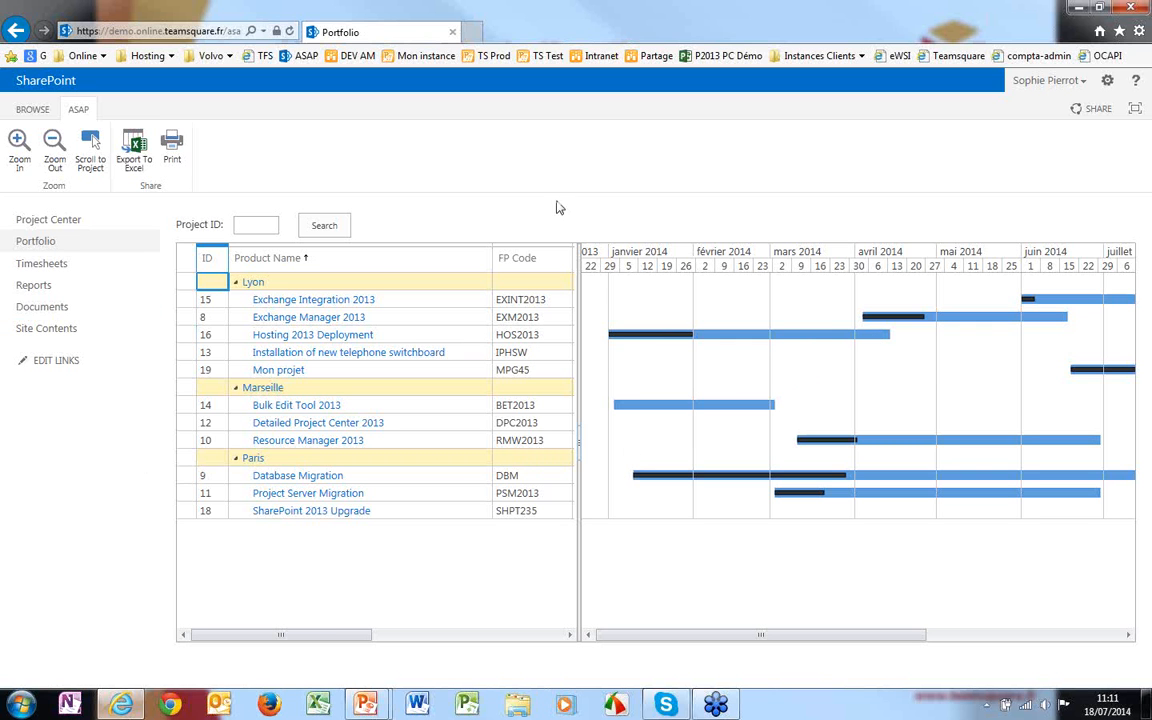
pyautogui.click(55, 160)
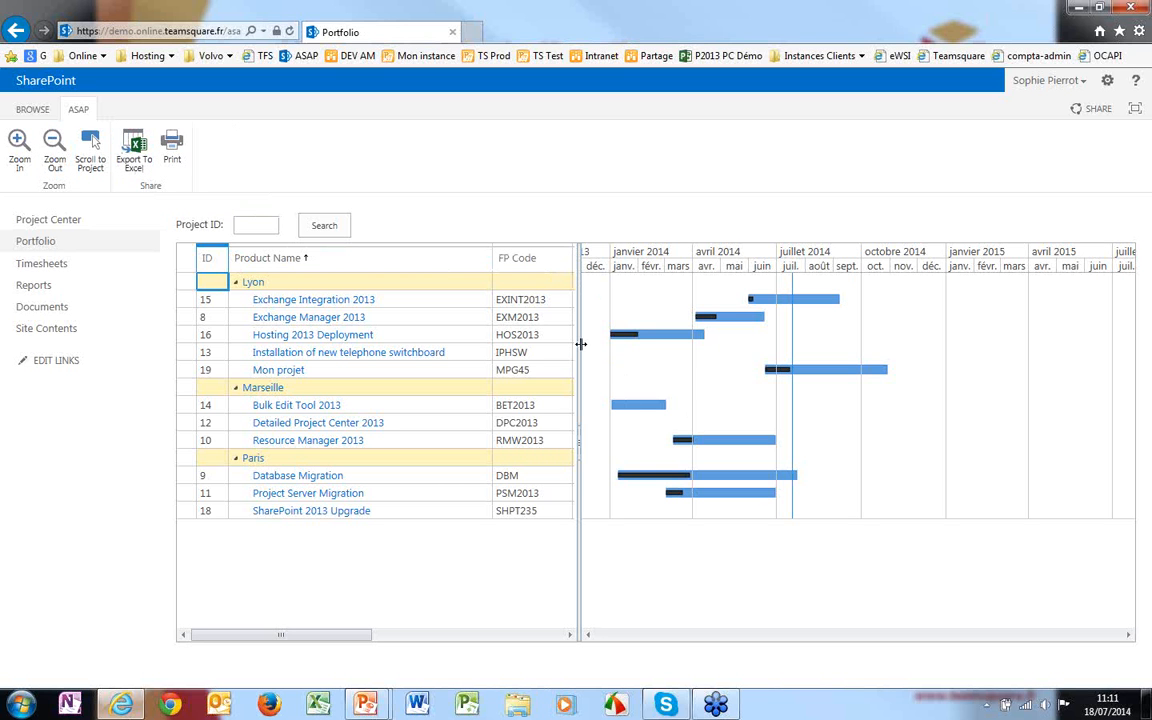
pyautogui.moveTo(580, 344); pyautogui.dragTo(780, 344)
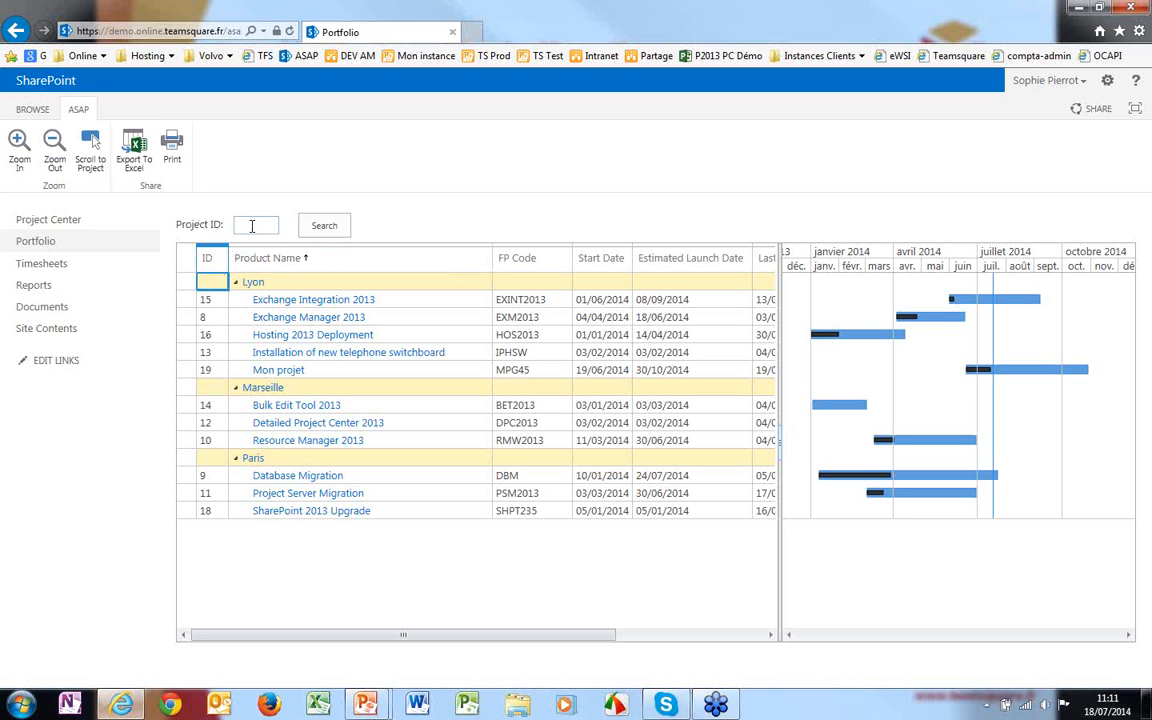
# - Search the portfolio for project ID 16, and clear the search to list all projects again
pyautogui.click(322, 225)
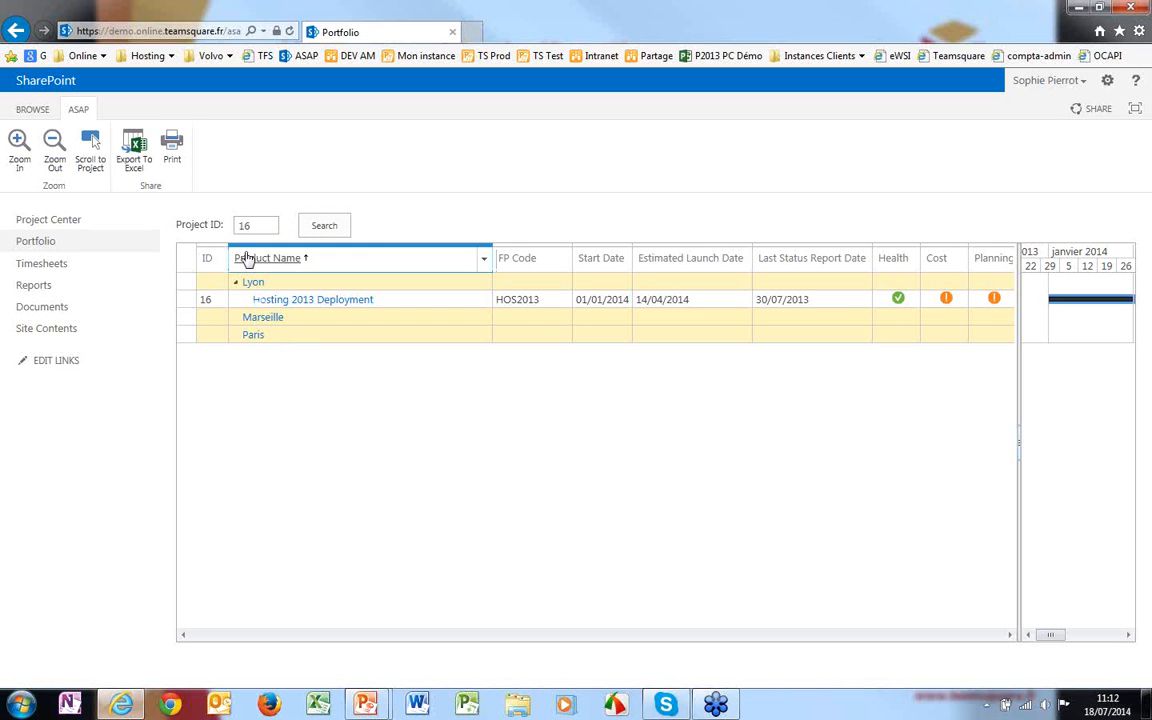
pyautogui.moveTo(252, 225); pyautogui.dragTo(220, 224)
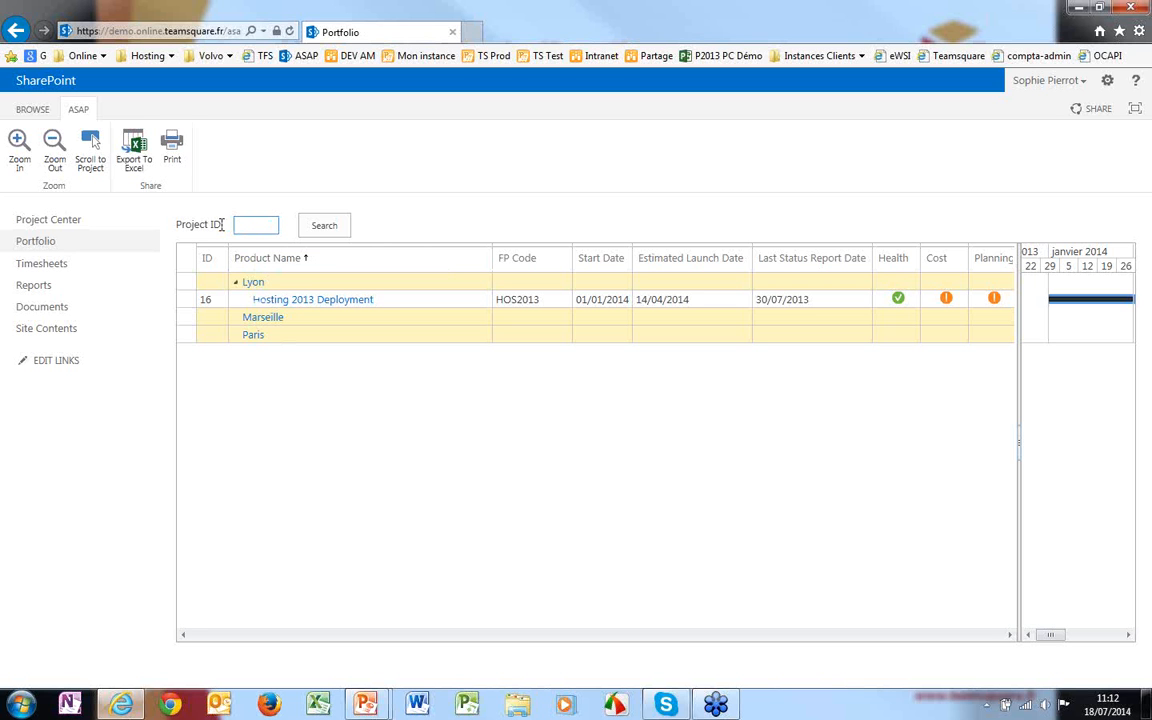
pyautogui.click(320, 230)
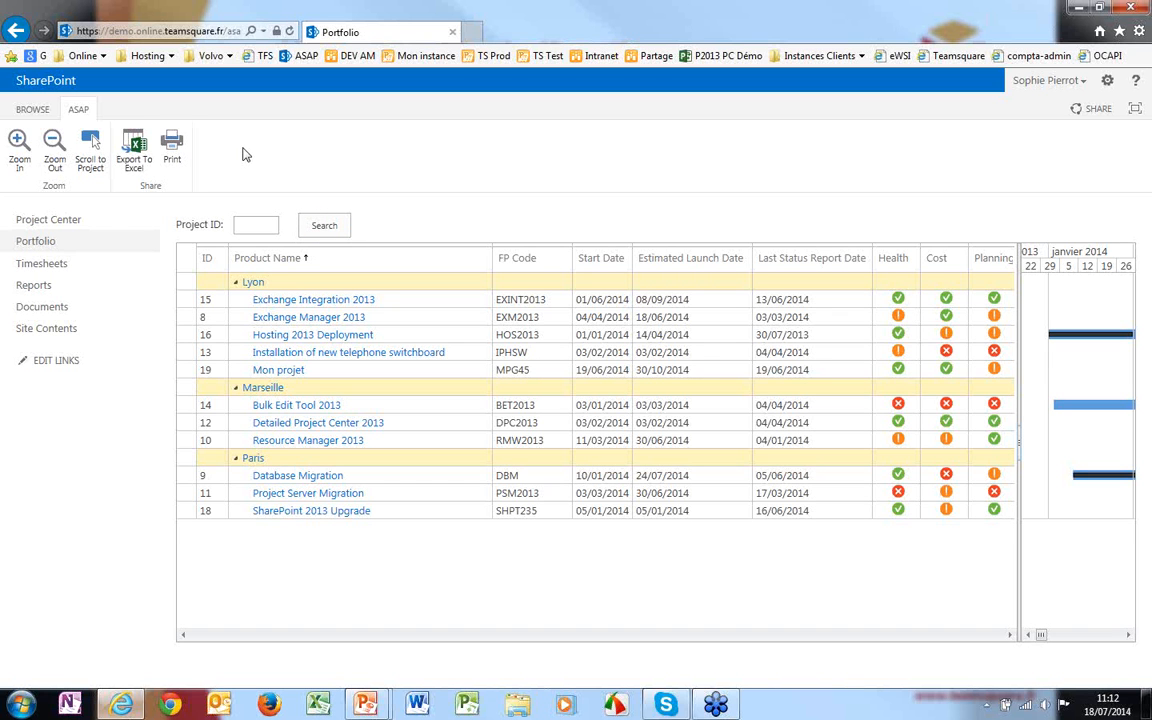
# - Switch to the running PowerPoint slide show and advance to the "Gestion des projets" slide
pyautogui.moveTo(365, 705)
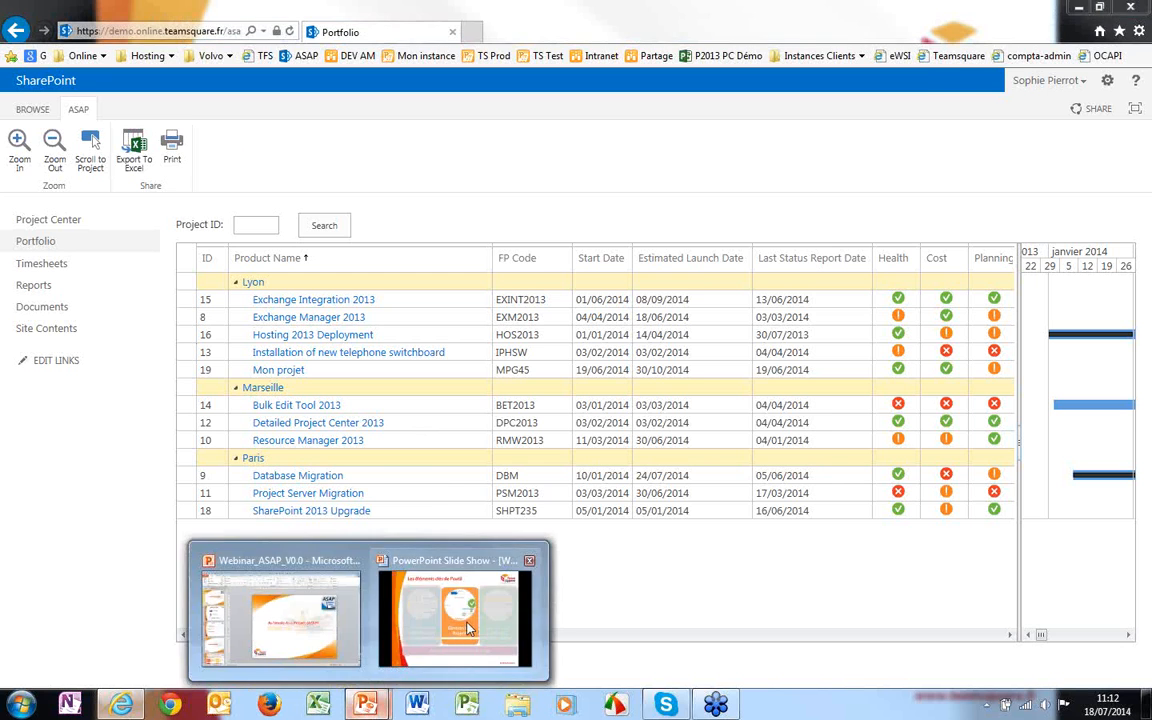
pyautogui.click(466, 625)
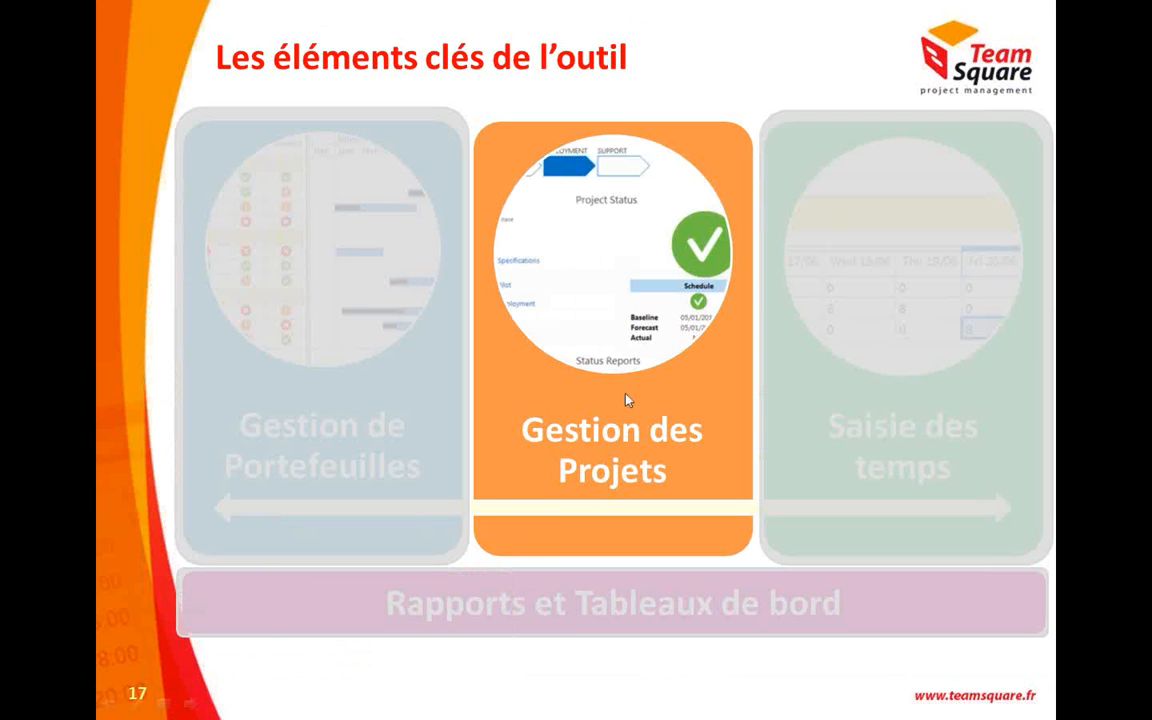
pyautogui.click(553, 410)
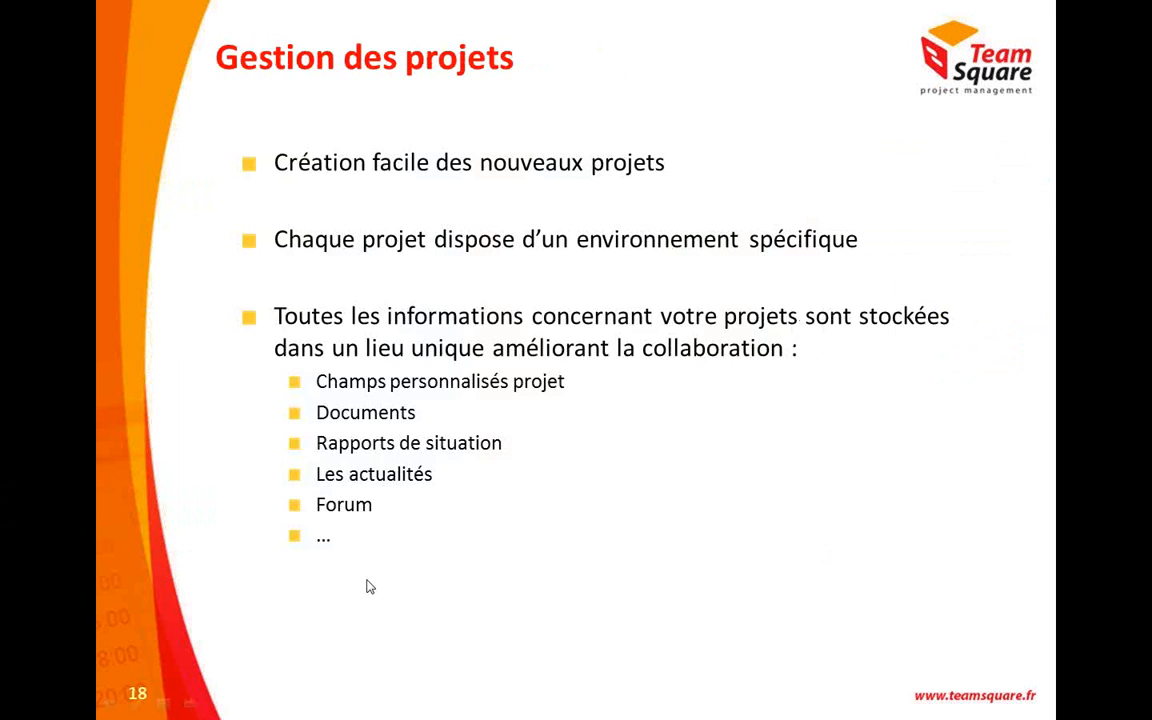
# - Switch back to Internet Explorer and open the new project form from the ASAP home page
pyautogui.hotkey('alt', 'Tab')
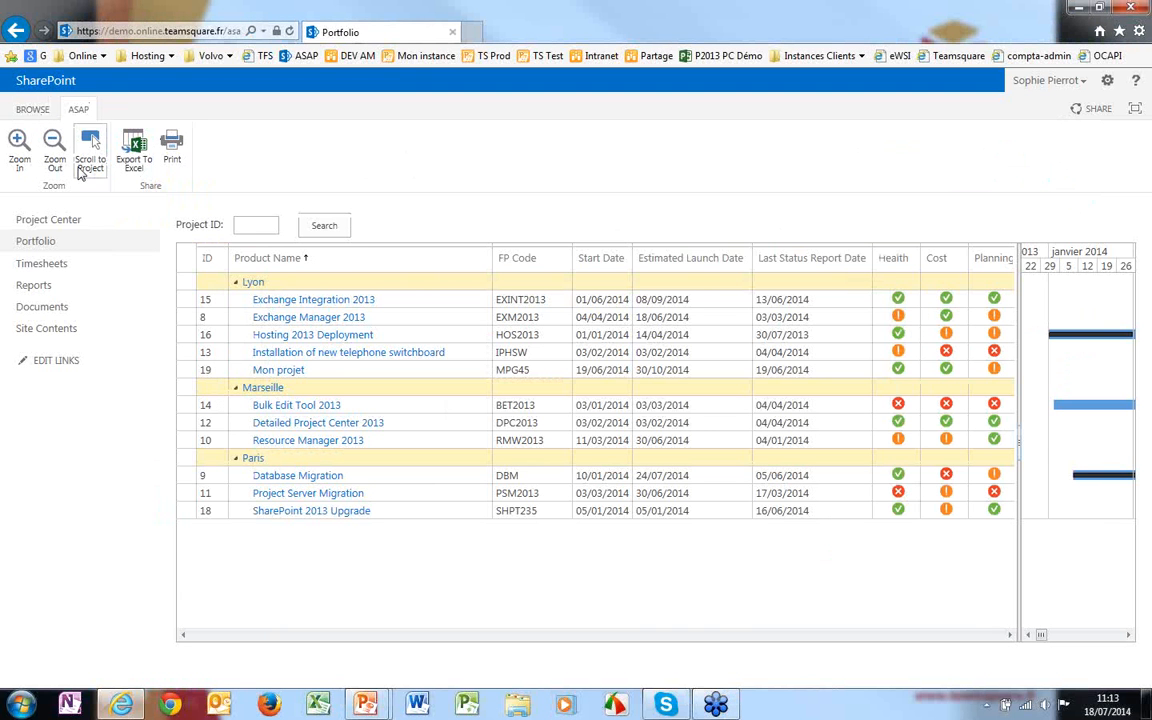
pyautogui.click(35, 111)
pyautogui.click(305, 299)
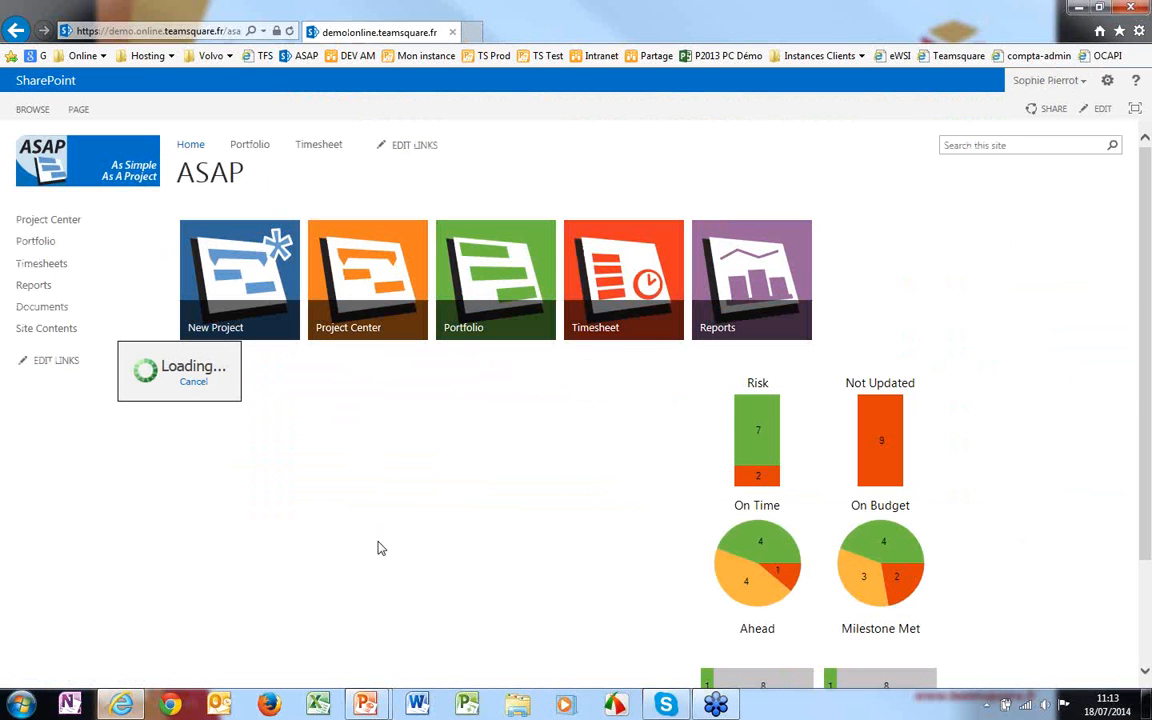
pyautogui.click(248, 278)
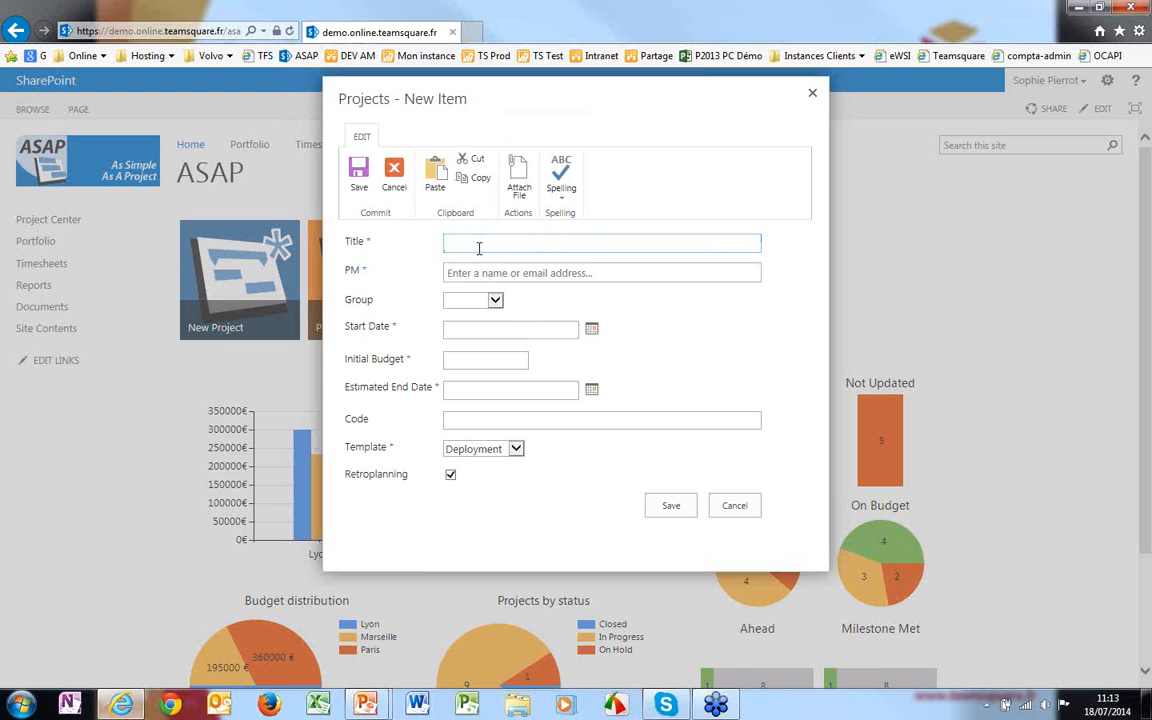
# - Title the new project "SPT Webinar 18 juillet" and assign the project manager using the Active Directory account match
pyautogui.write('SPT Webinar 18 juillet')
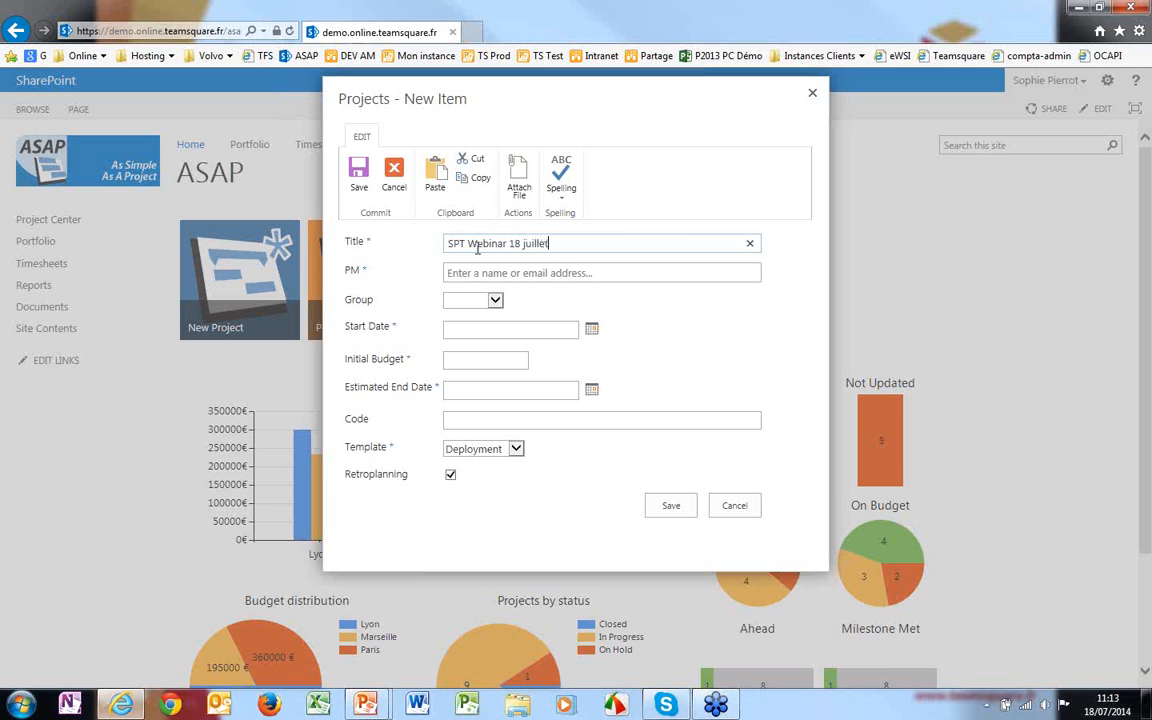
pyautogui.click(450, 272)
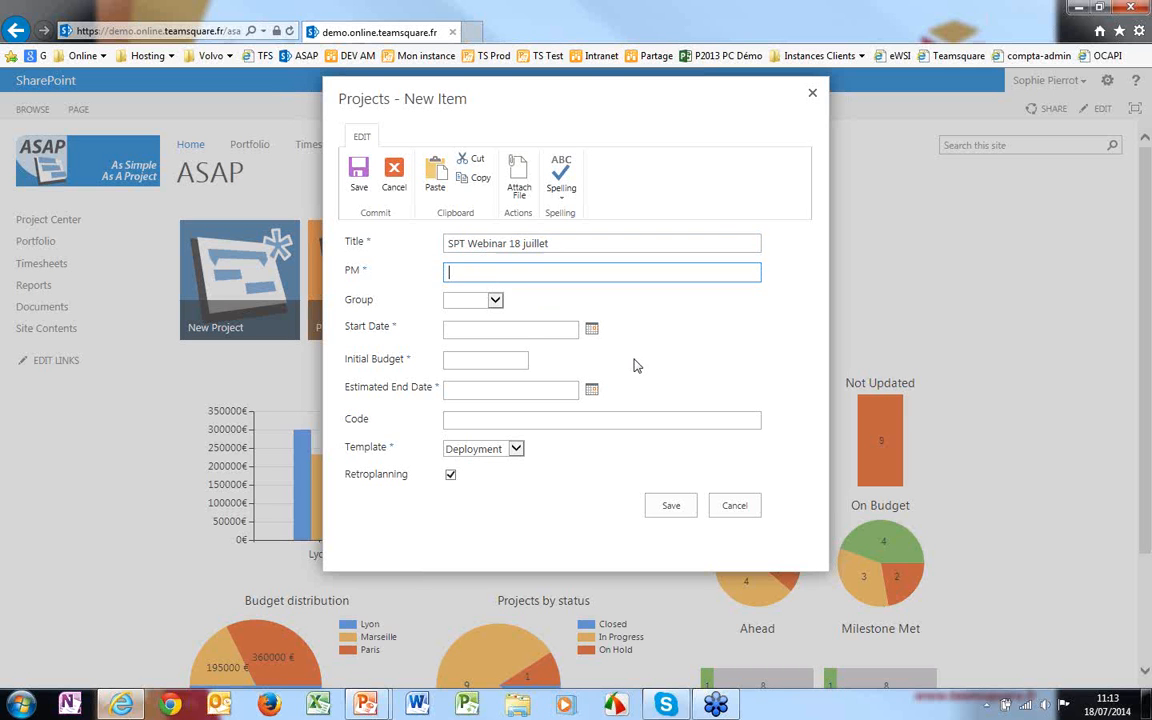
pyautogui.write('Sophie')
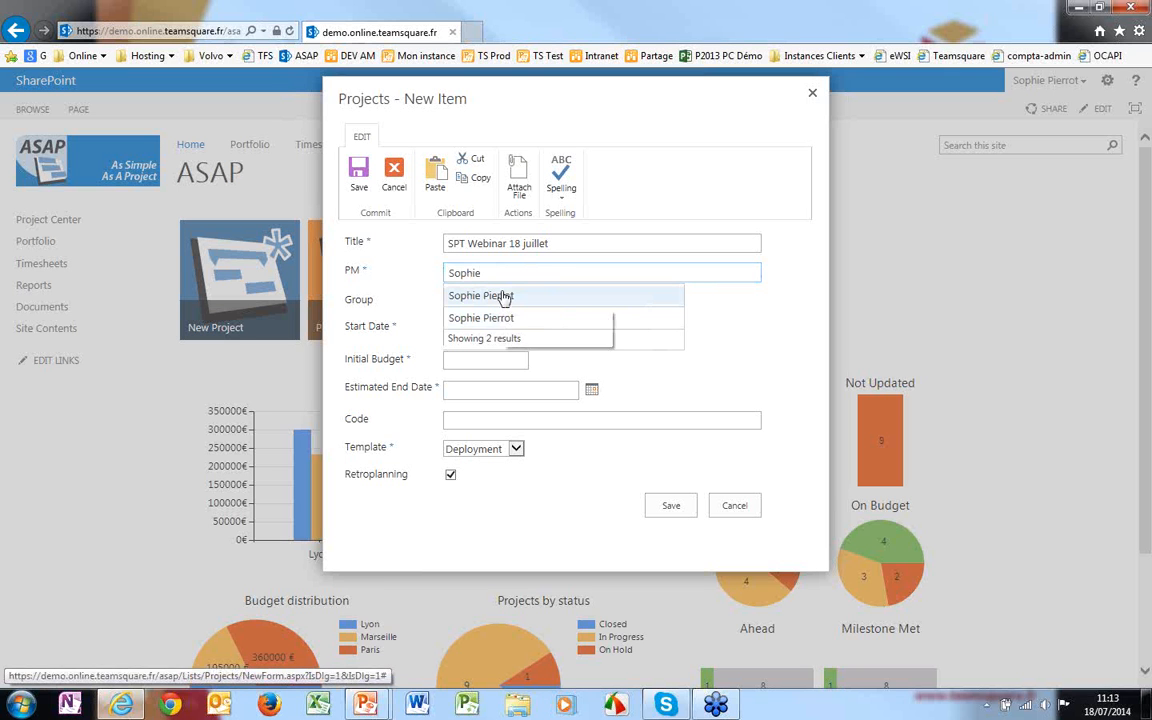
pyautogui.moveTo(487, 305)
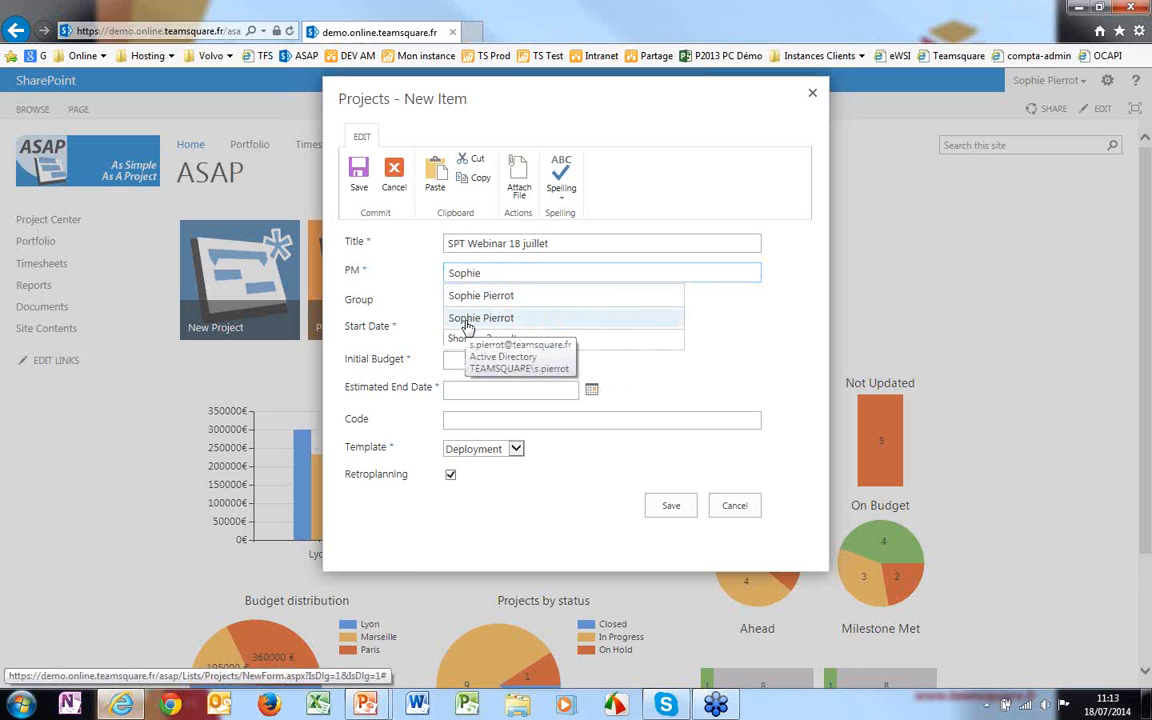
pyautogui.click(467, 318)
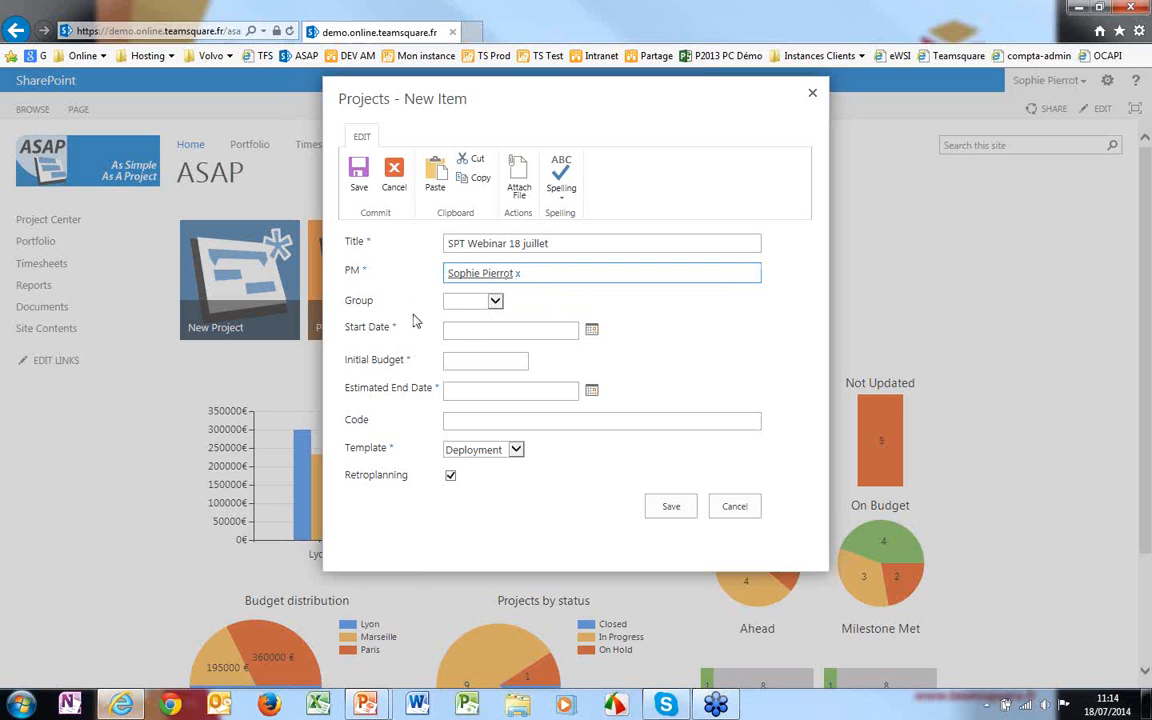
# - Set the project's group to Marseille and its start date to 28/07/2014
pyautogui.click(495, 302)
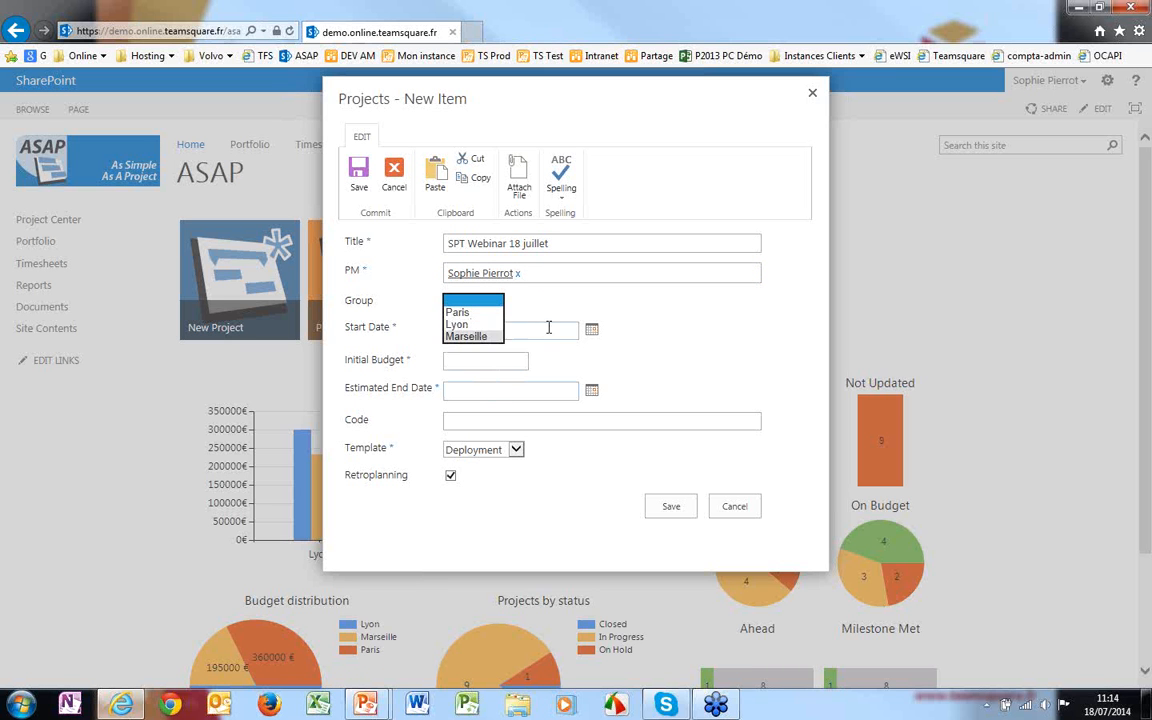
pyautogui.click(478, 336)
pyautogui.click(477, 331)
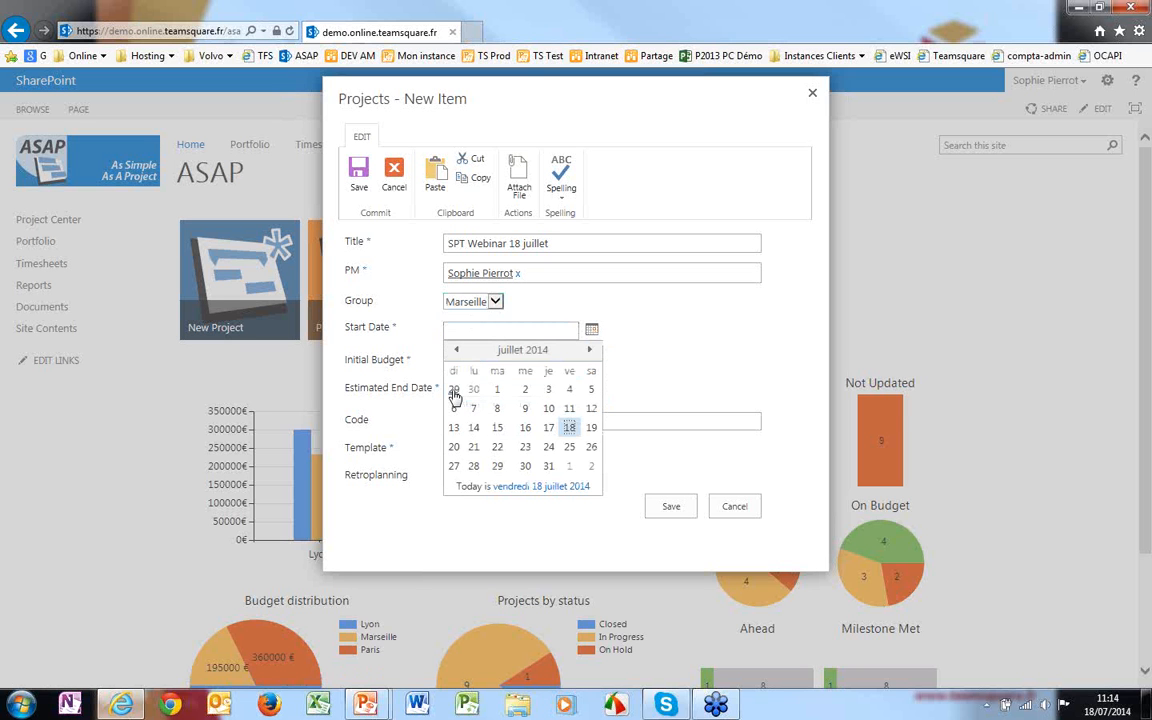
pyautogui.click(472, 468)
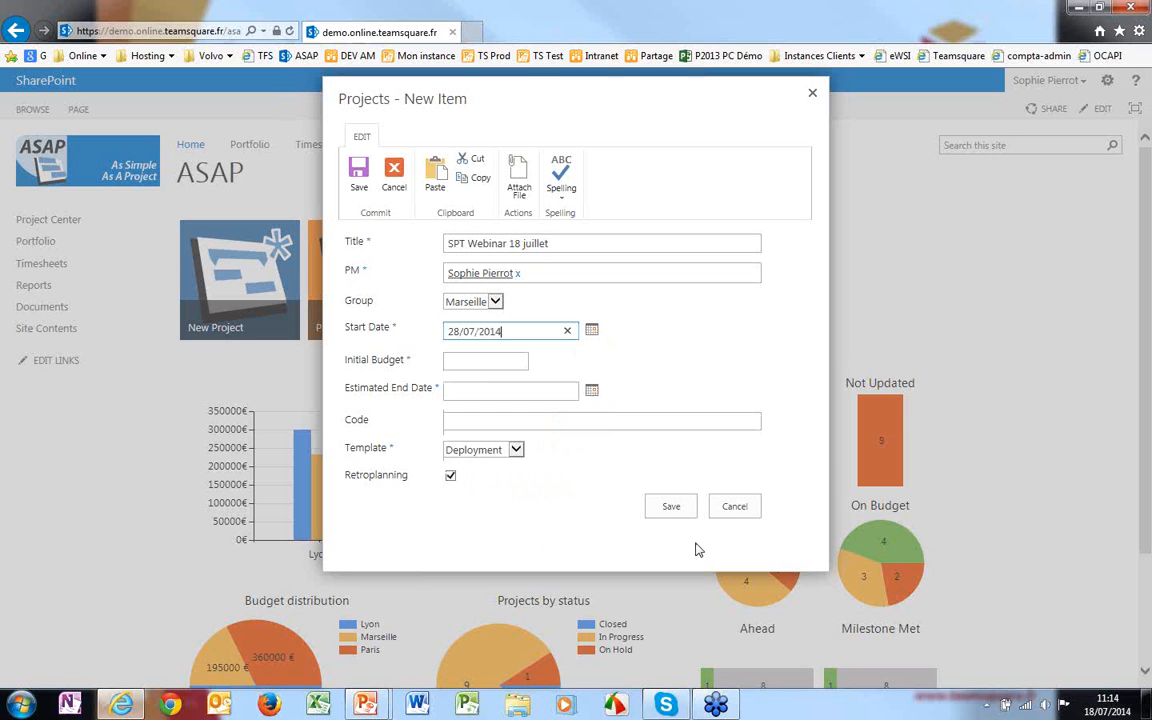
# - Set the project's initial budget to 240000 and its estimated end date to 20/02/2015
pyautogui.click(455, 361)
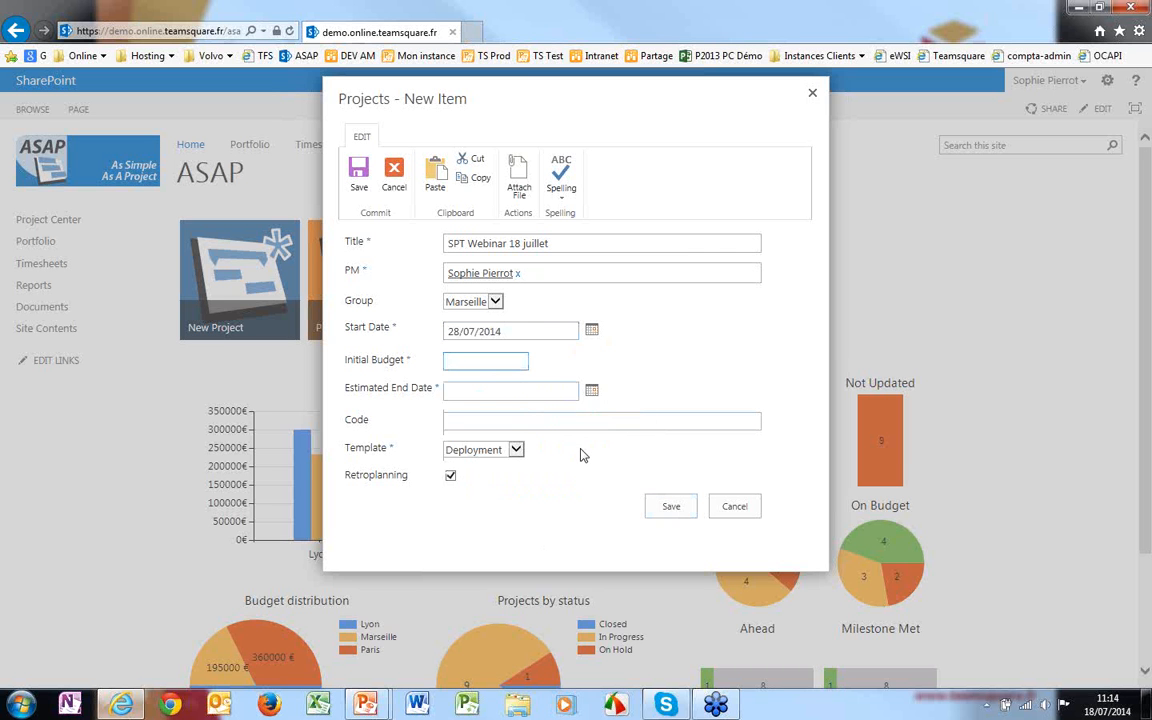
pyautogui.write('240000')
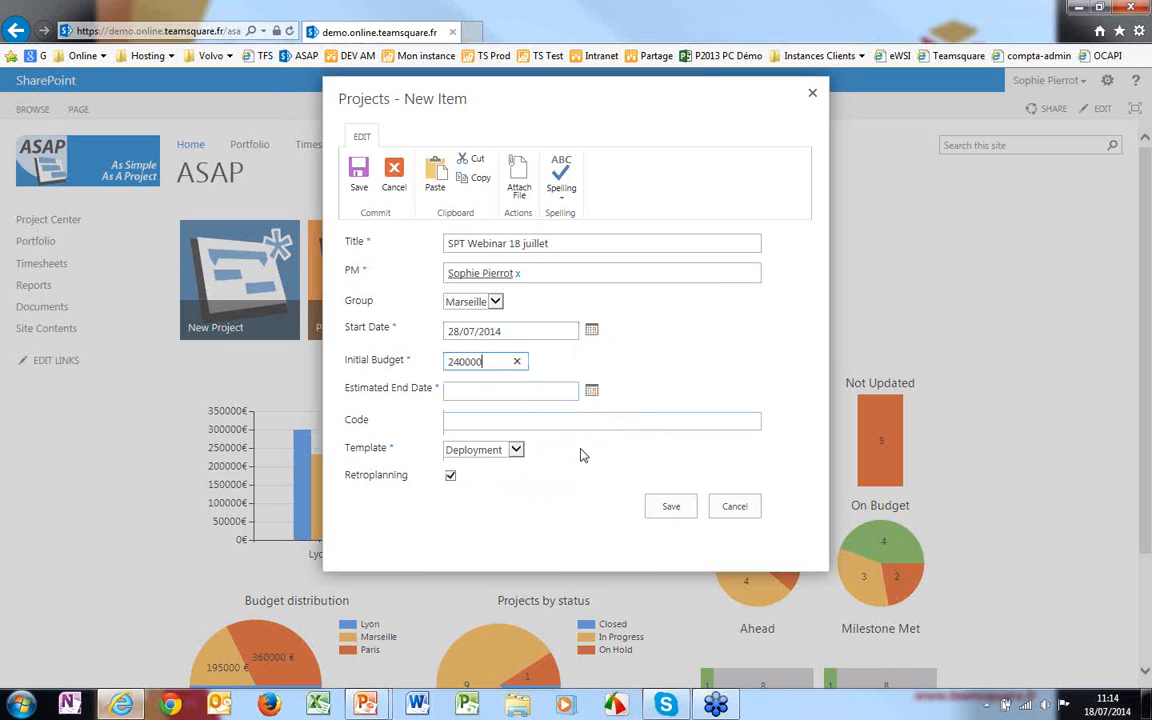
pyautogui.click(597, 399)
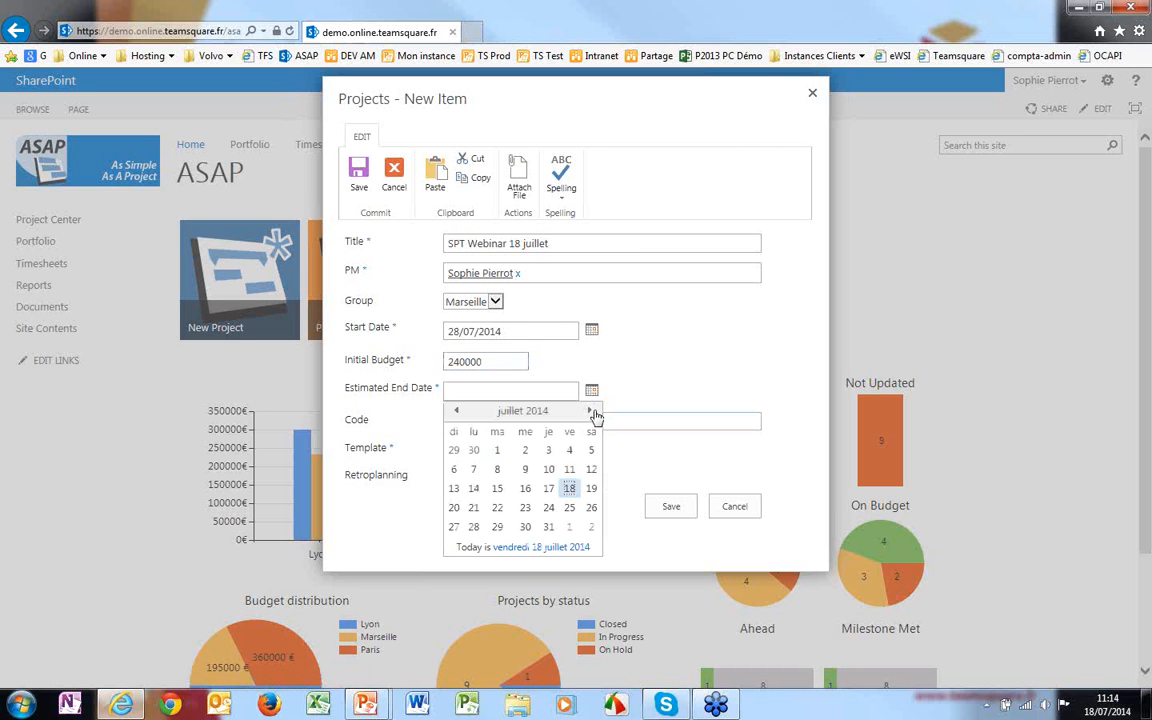
pyautogui.click(591, 411)
pyautogui.click(592, 412)
pyautogui.click(592, 412)
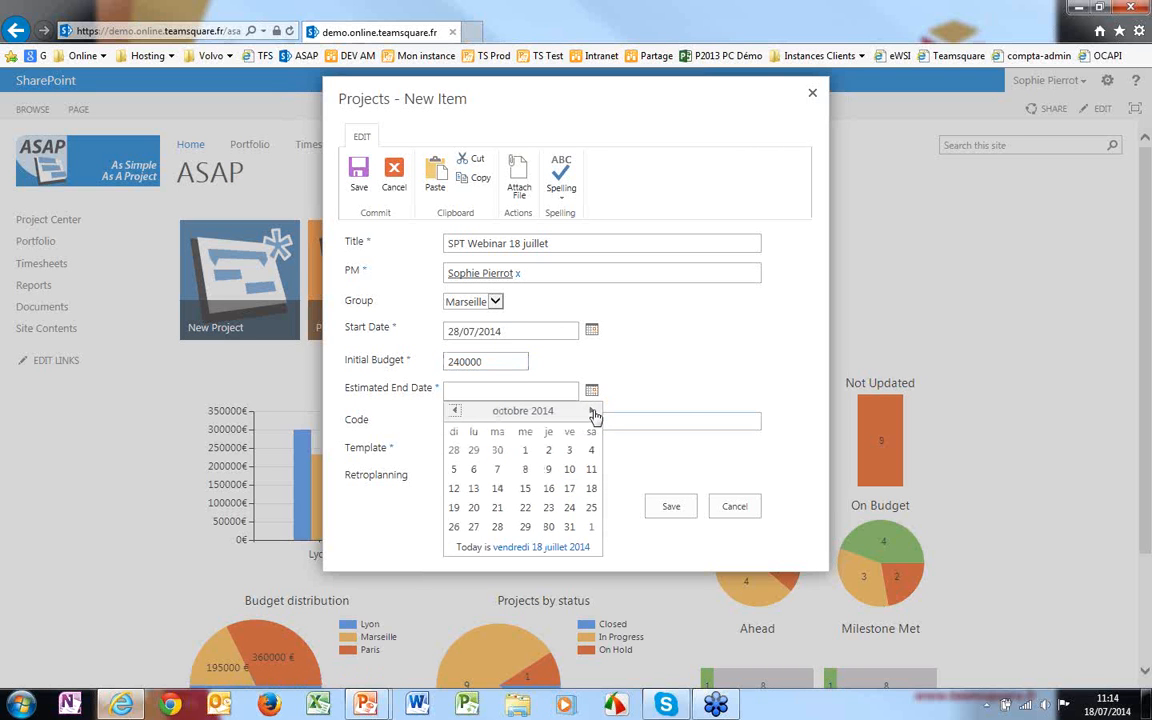
pyautogui.click(592, 412)
pyautogui.click(592, 412)
pyautogui.click(592, 412)
pyautogui.click(592, 412)
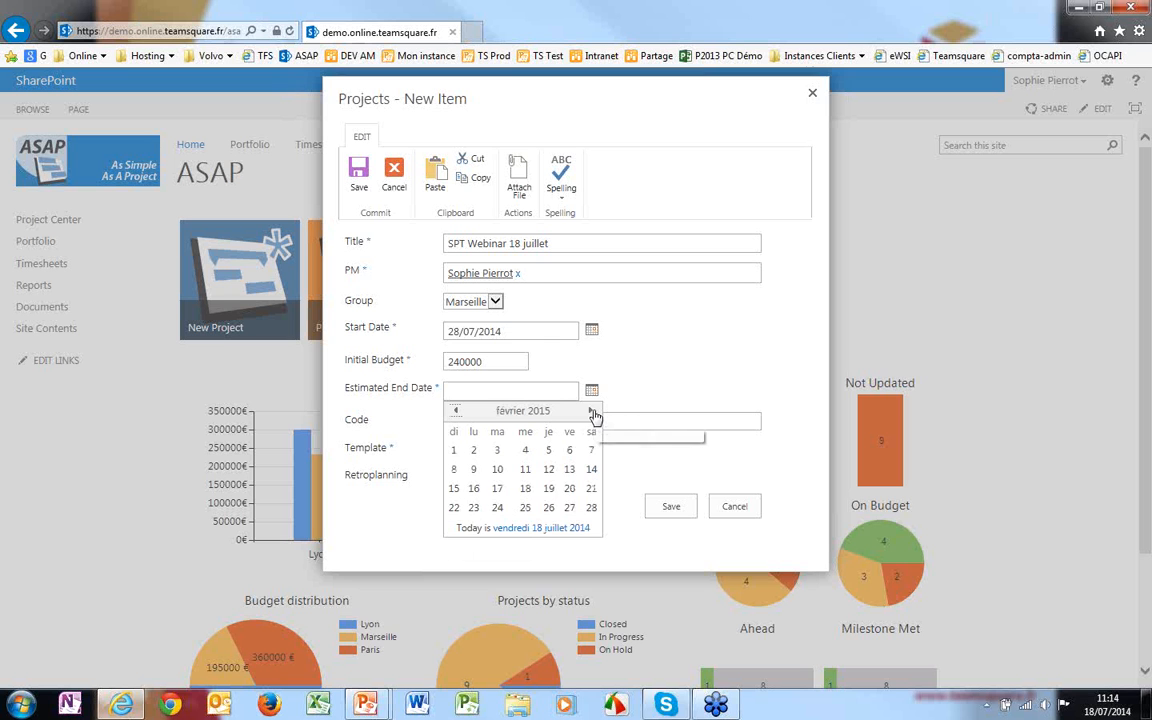
pyautogui.click(569, 489)
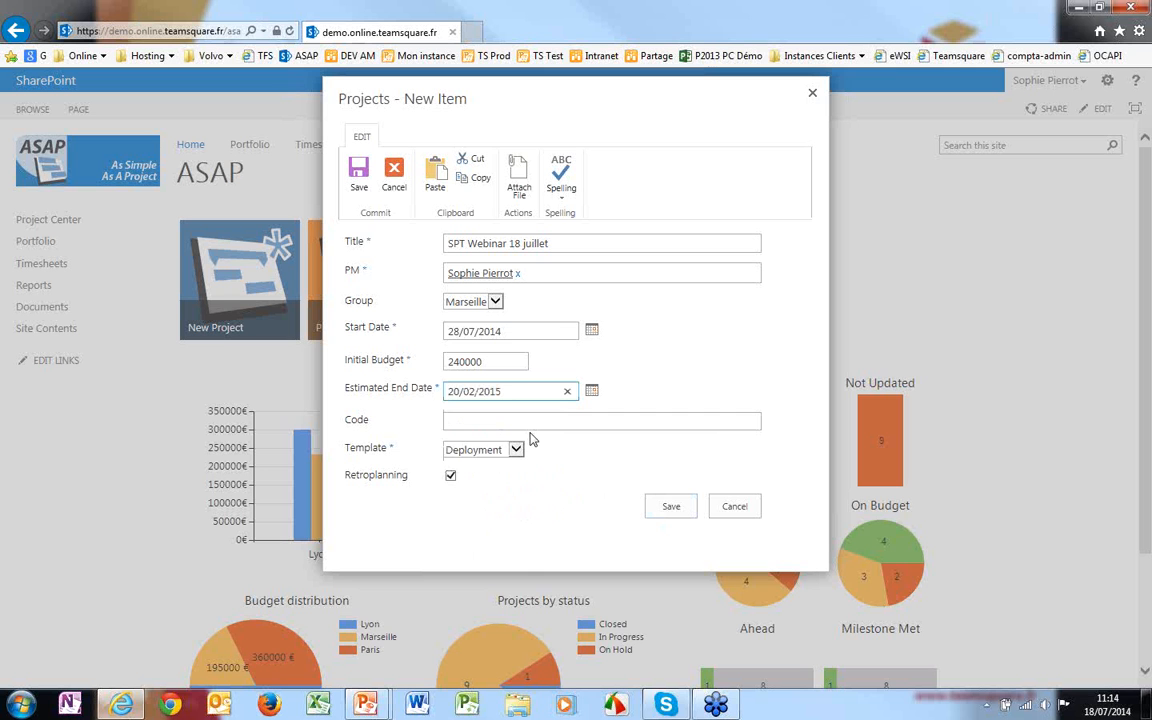
# - Enter the project code AR2345, choose the Deployment template, and turn off Retroplanning
pyautogui.click(470, 420)
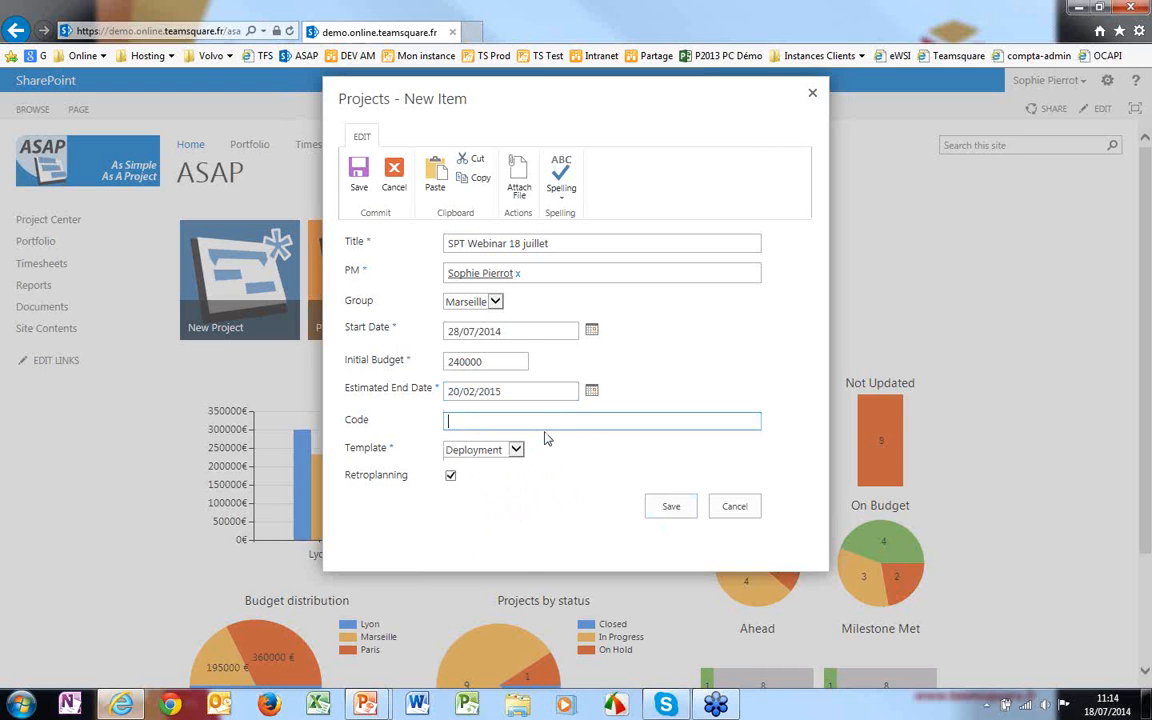
pyautogui.write('AR2345')
pyautogui.click(481, 451)
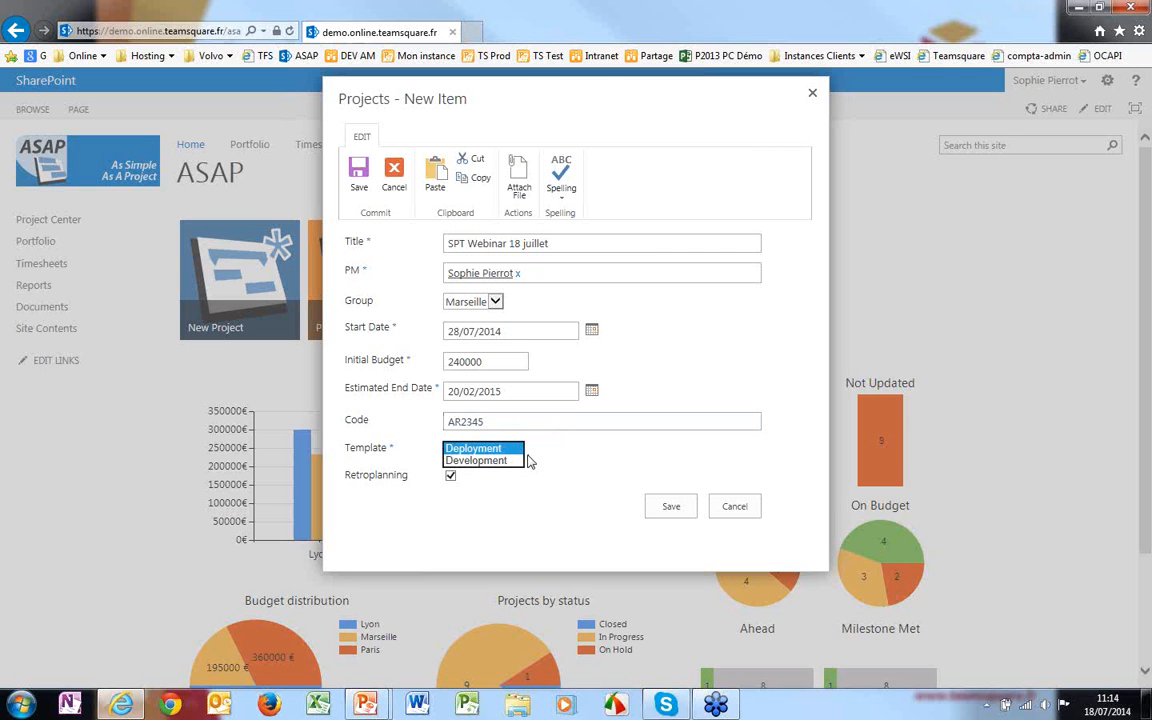
pyautogui.click(474, 449)
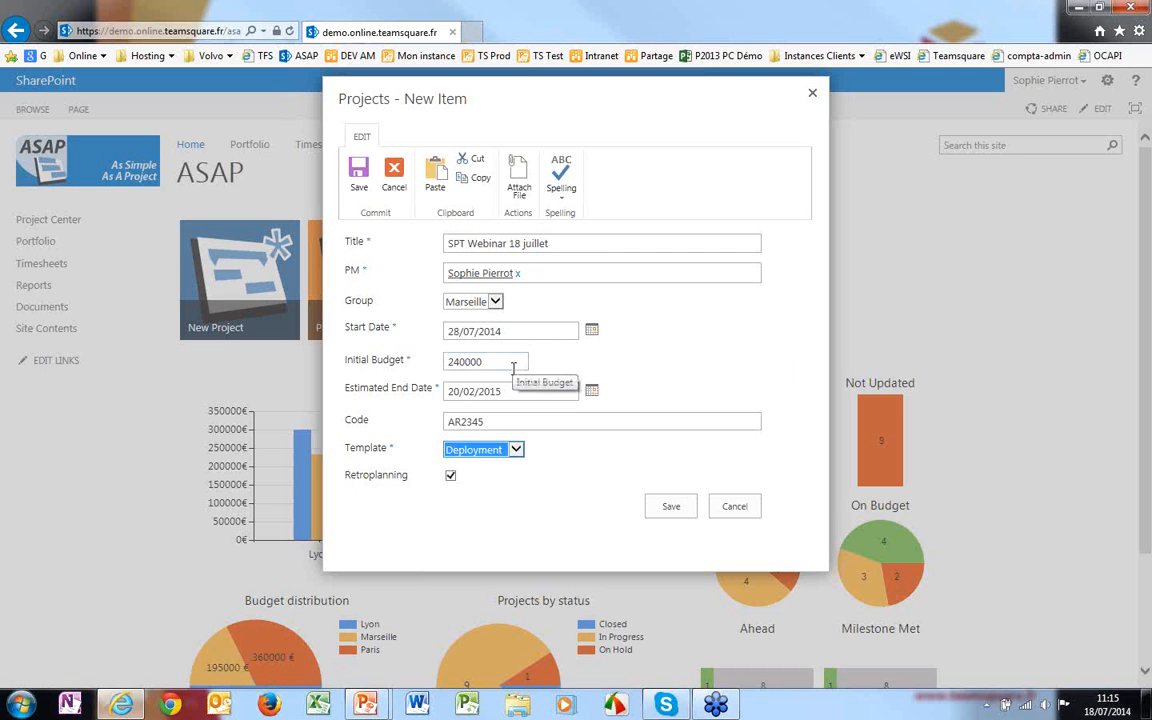
pyautogui.click(450, 476)
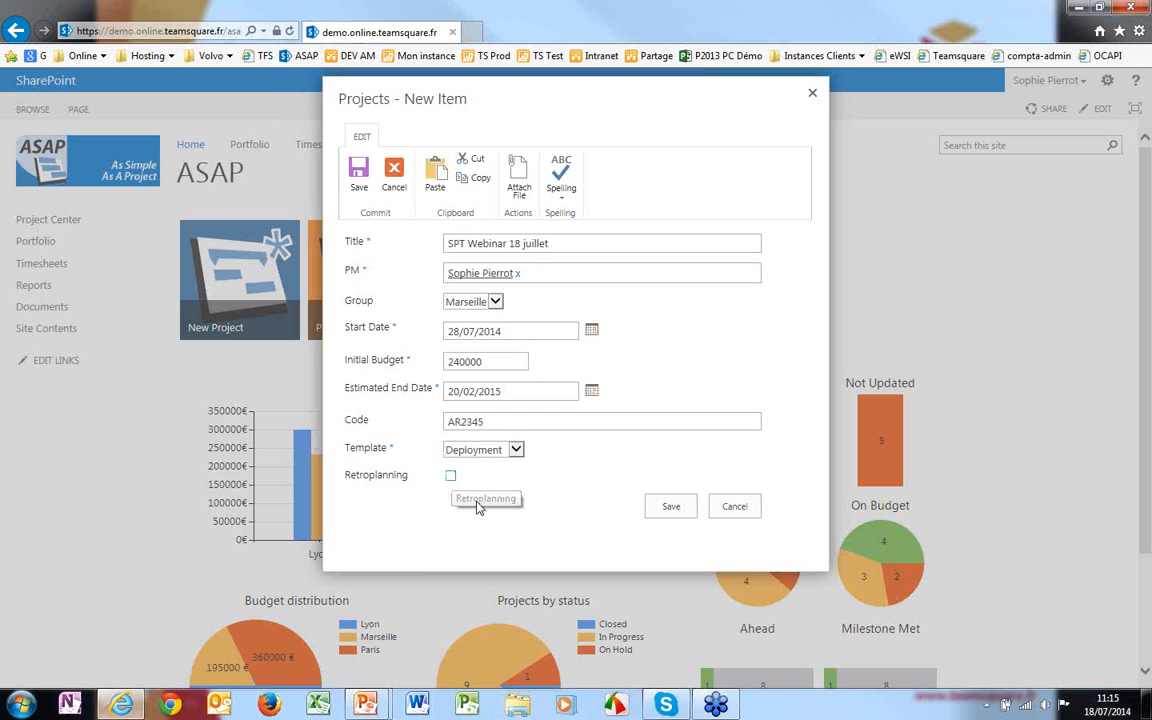
# - Save the new project and find it under the Marseille group in the Project Center's list of projects
pyautogui.click(655, 510)
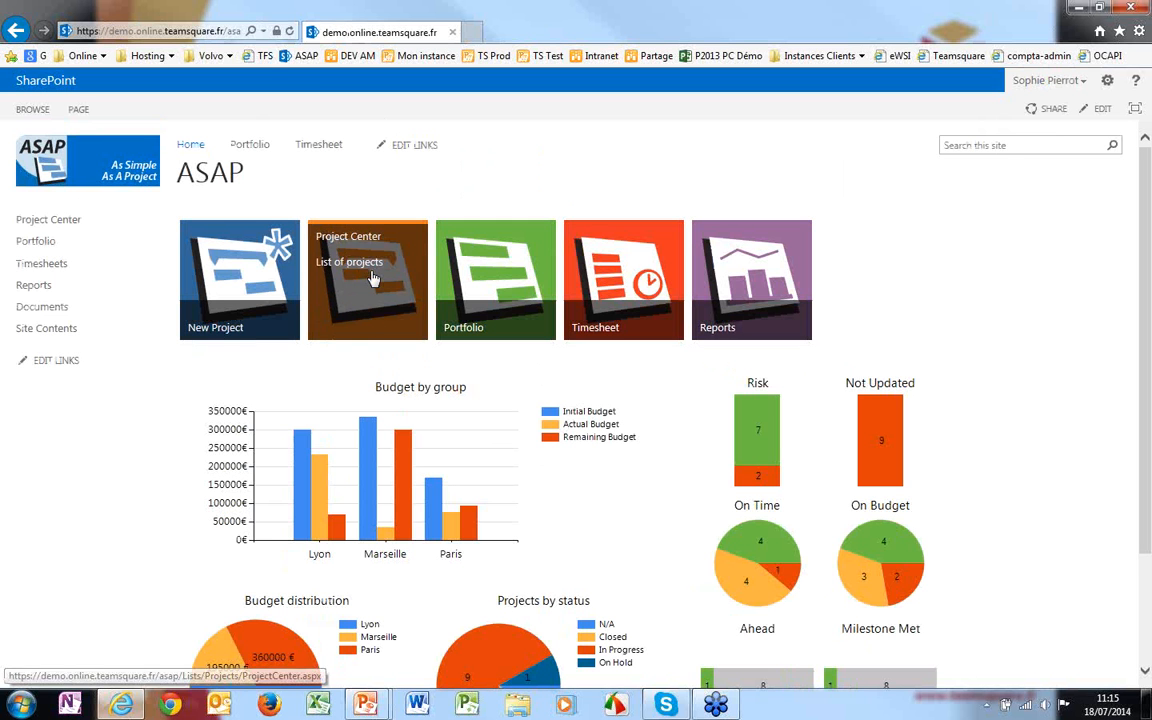
pyautogui.click(372, 278)
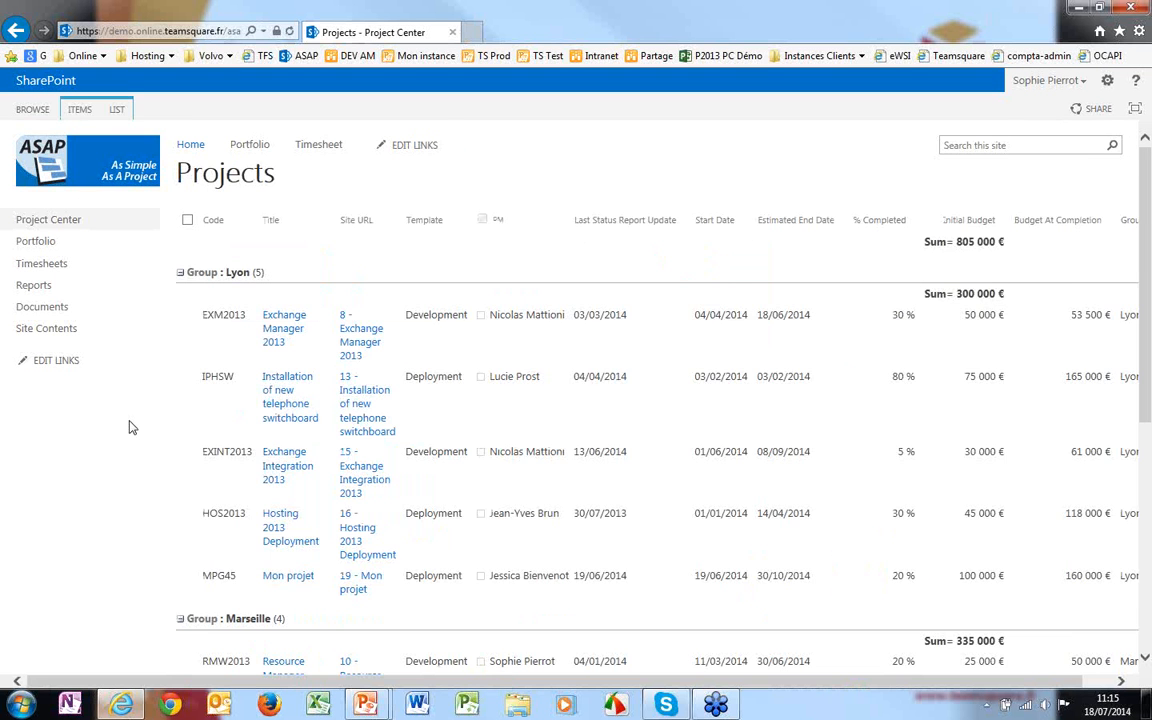
pyautogui.scroll(-3, 129, 427)
pyautogui.scroll(-1, 129, 427)
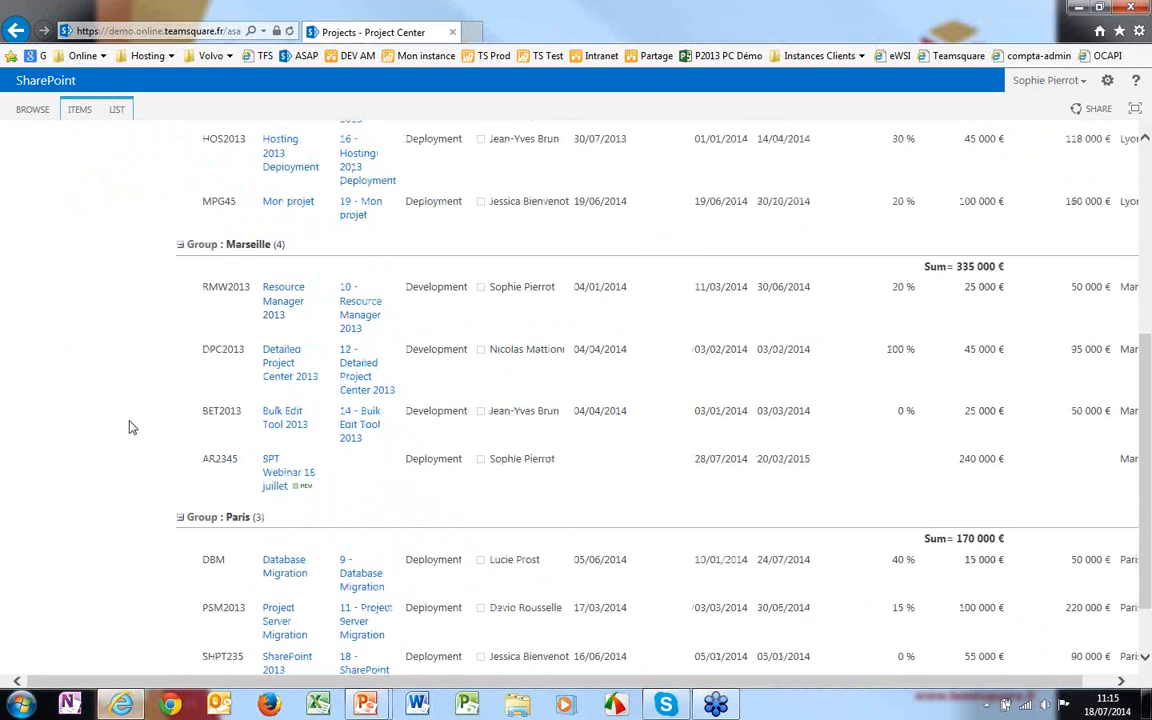
pyautogui.scroll(1, 158, 342)
pyautogui.scroll(3, 158, 342)
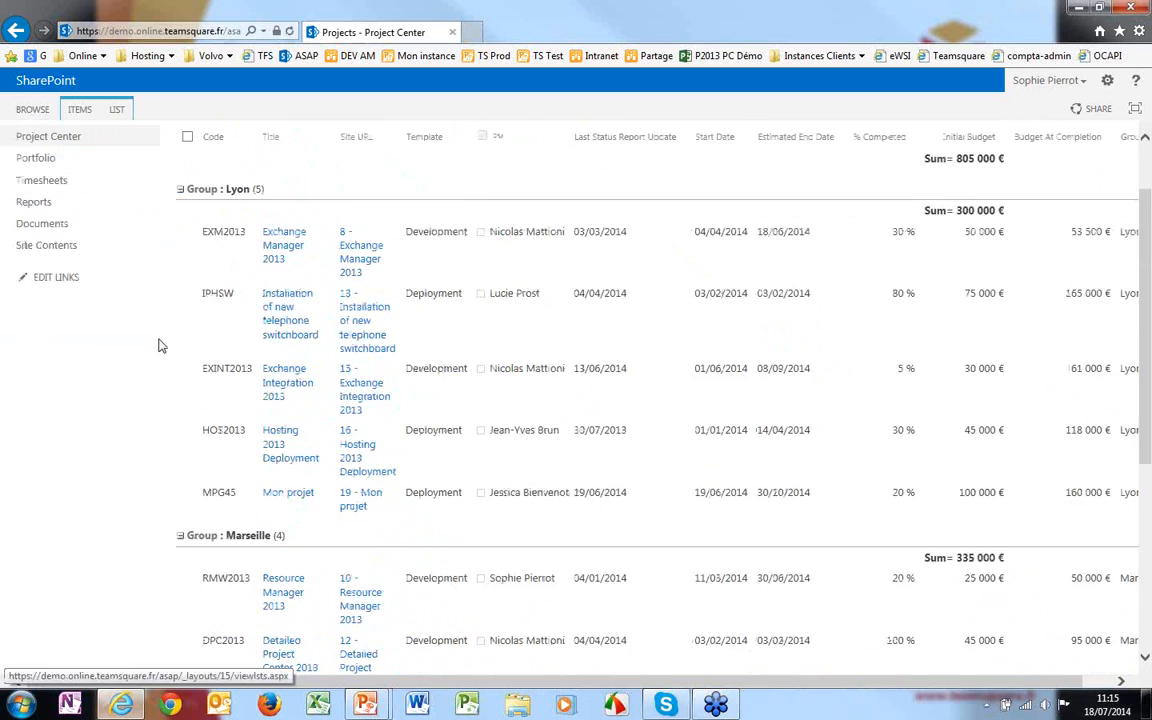
pyautogui.scroll(-2, 158, 346)
pyautogui.scroll(3, 158, 350)
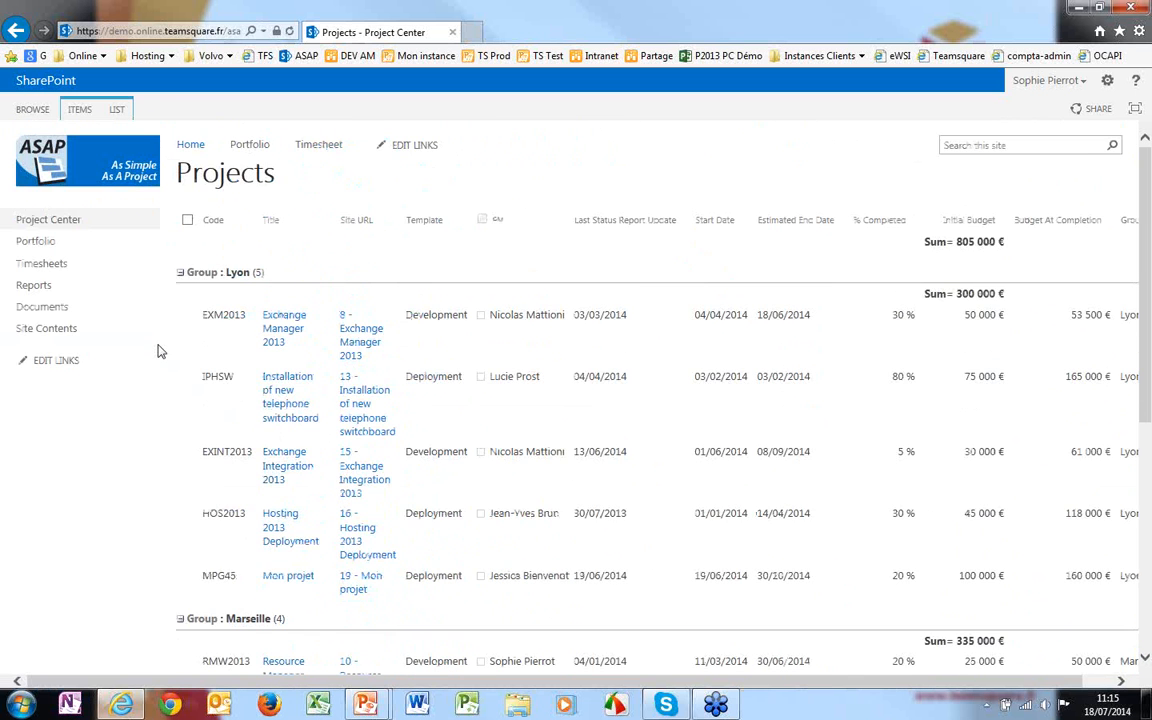
pyautogui.scroll(-4, 158, 348)
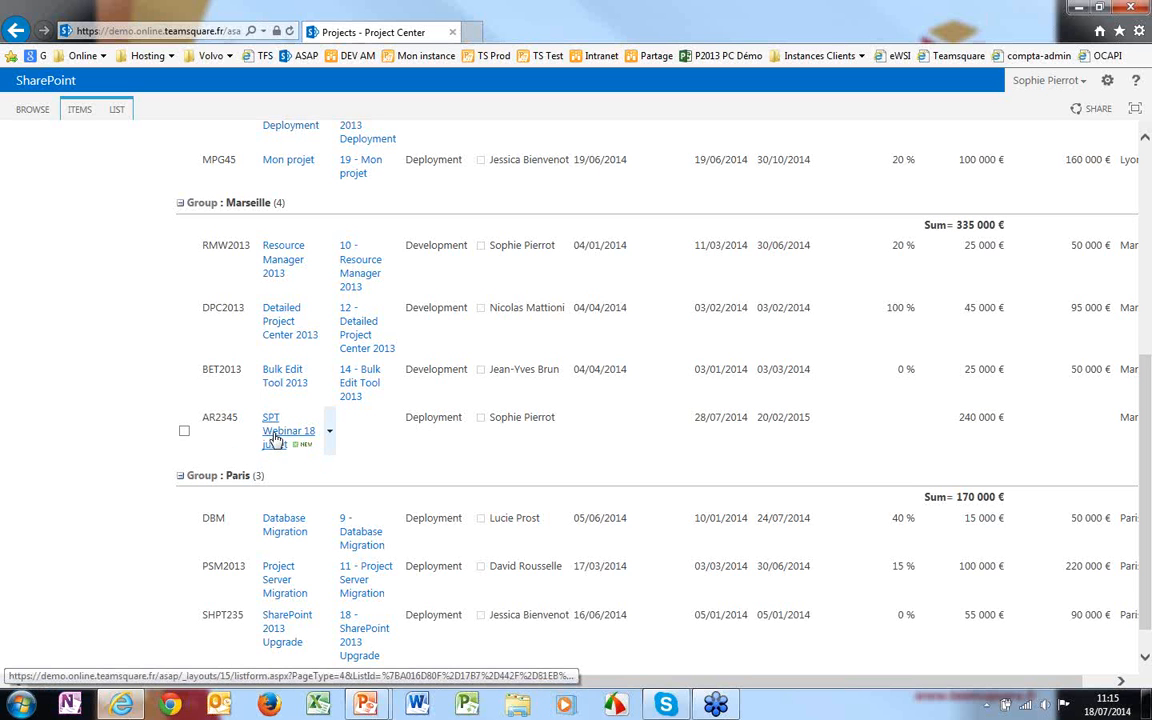
# - Open the SPT Webinar 18 juillet project's details, follow its site URL, and show the project's milestones list
pyautogui.click(274, 438)
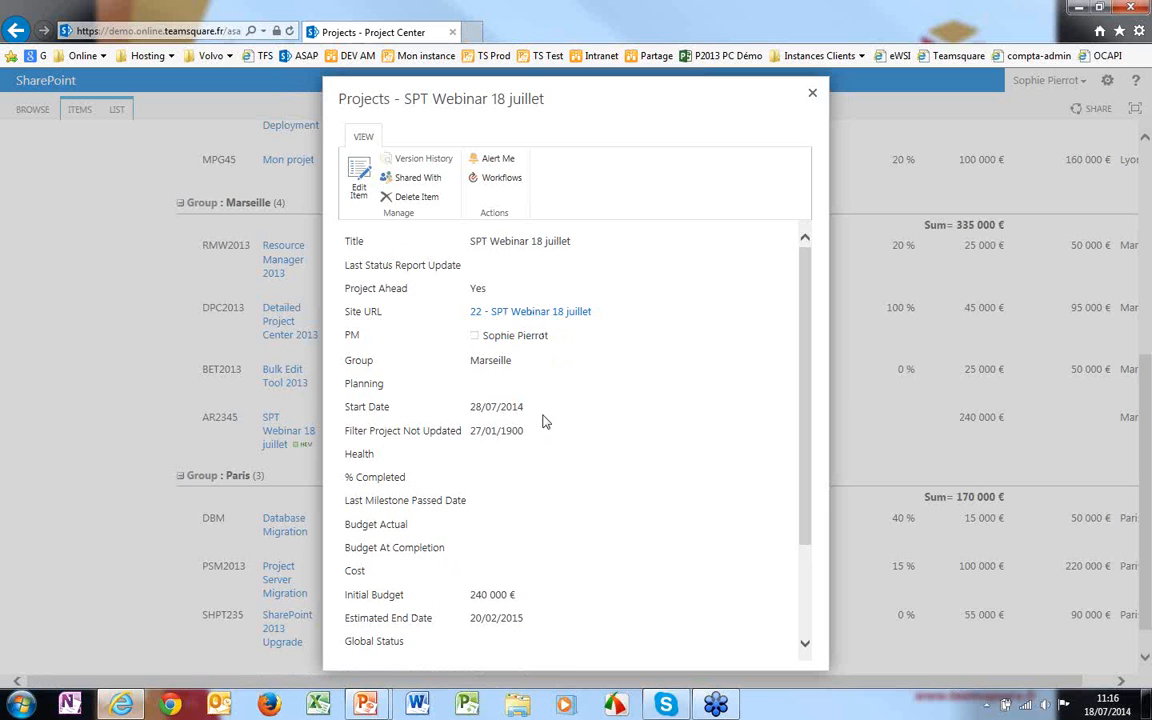
pyautogui.click(522, 314)
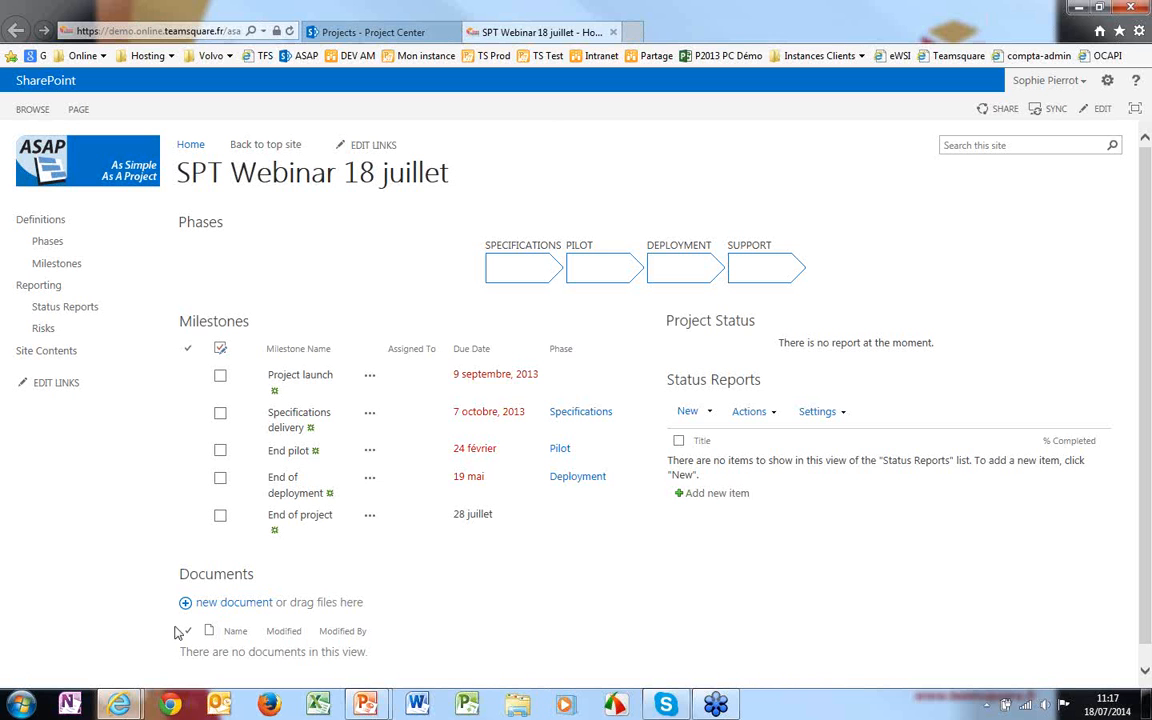
pyautogui.click(48, 268)
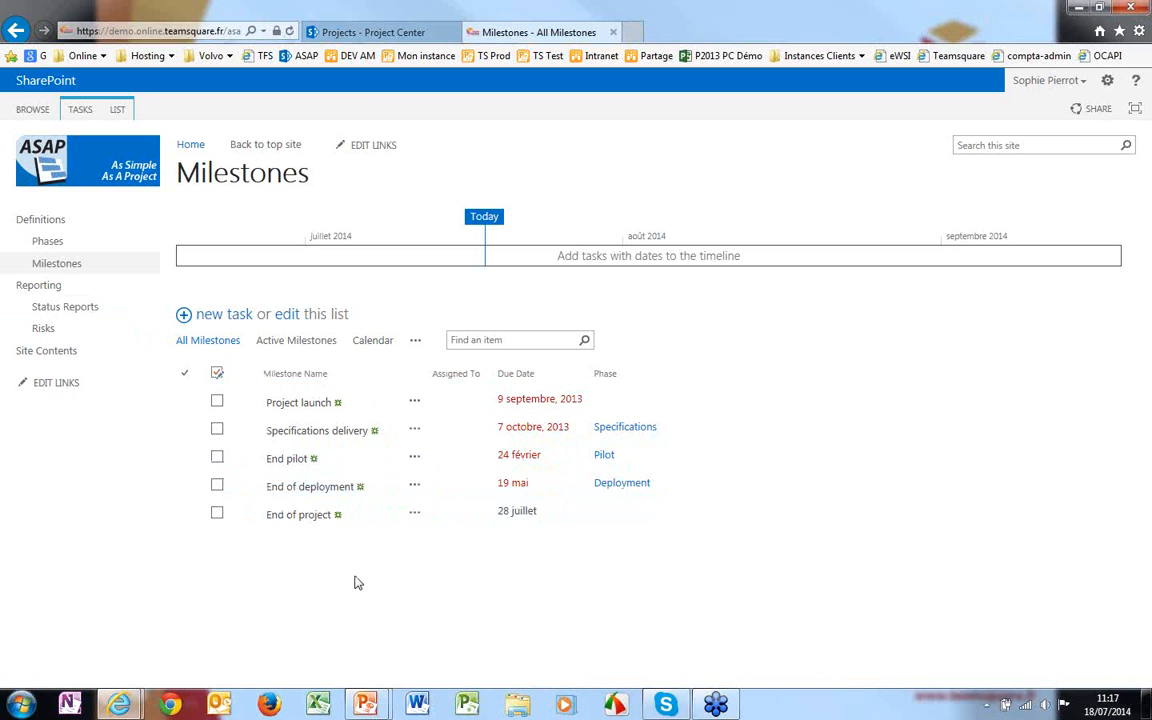
# - Start a new milestone task named "SPT JAlon 1" with start date 21/07/2014 and due date 12/08/2014
pyautogui.click(235, 326)
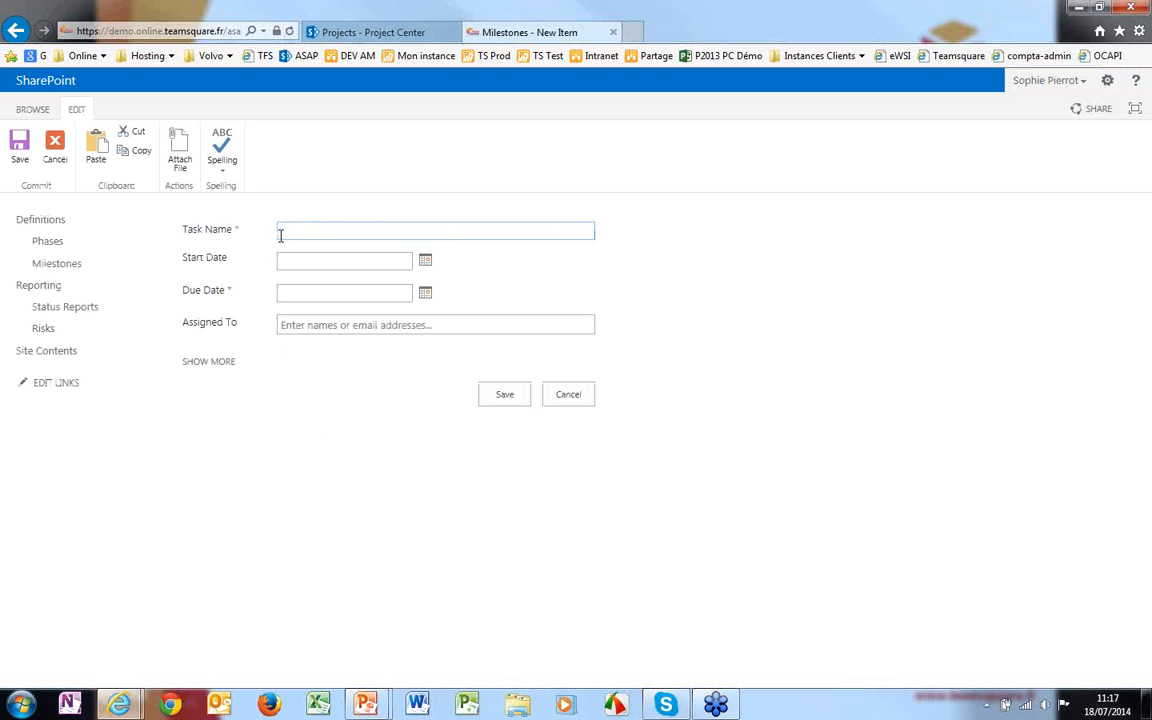
pyautogui.write('T Jalon 1')
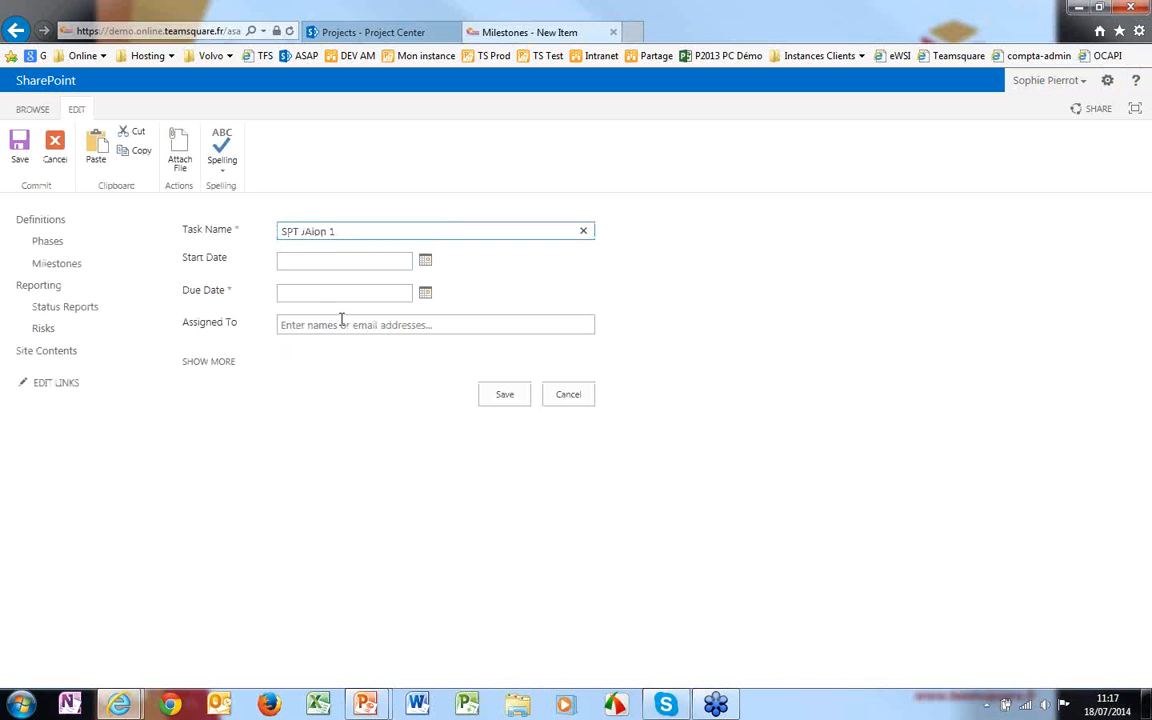
pyautogui.click(425, 262)
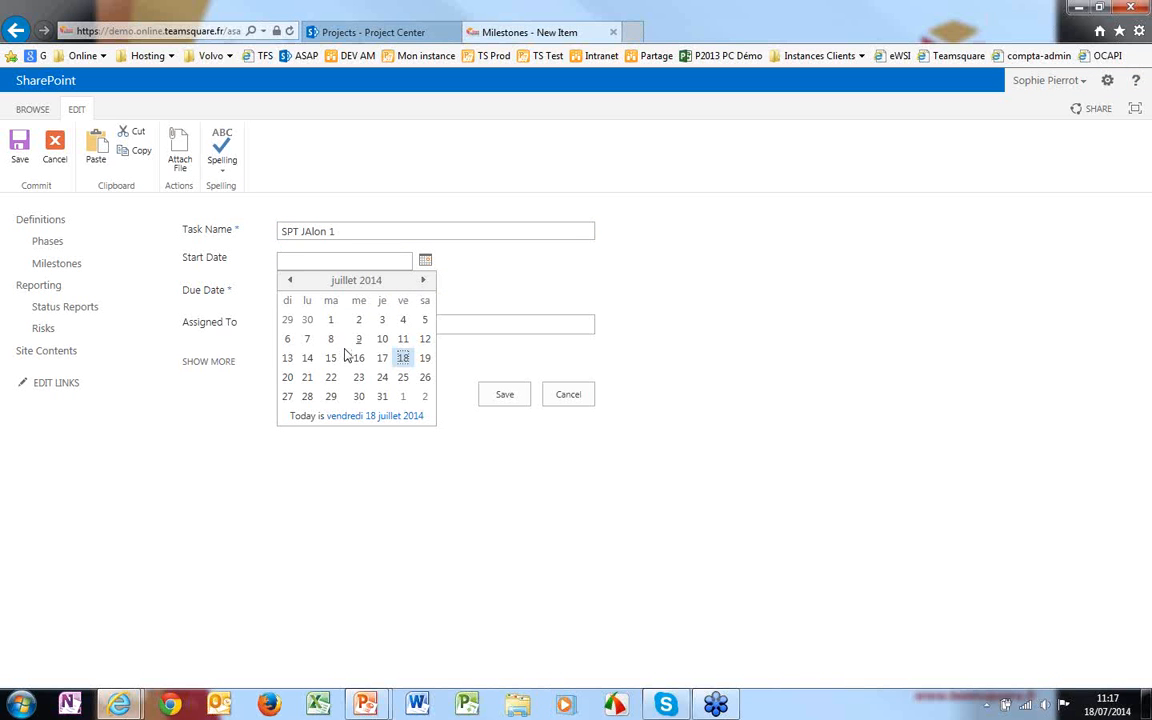
pyautogui.click(309, 380)
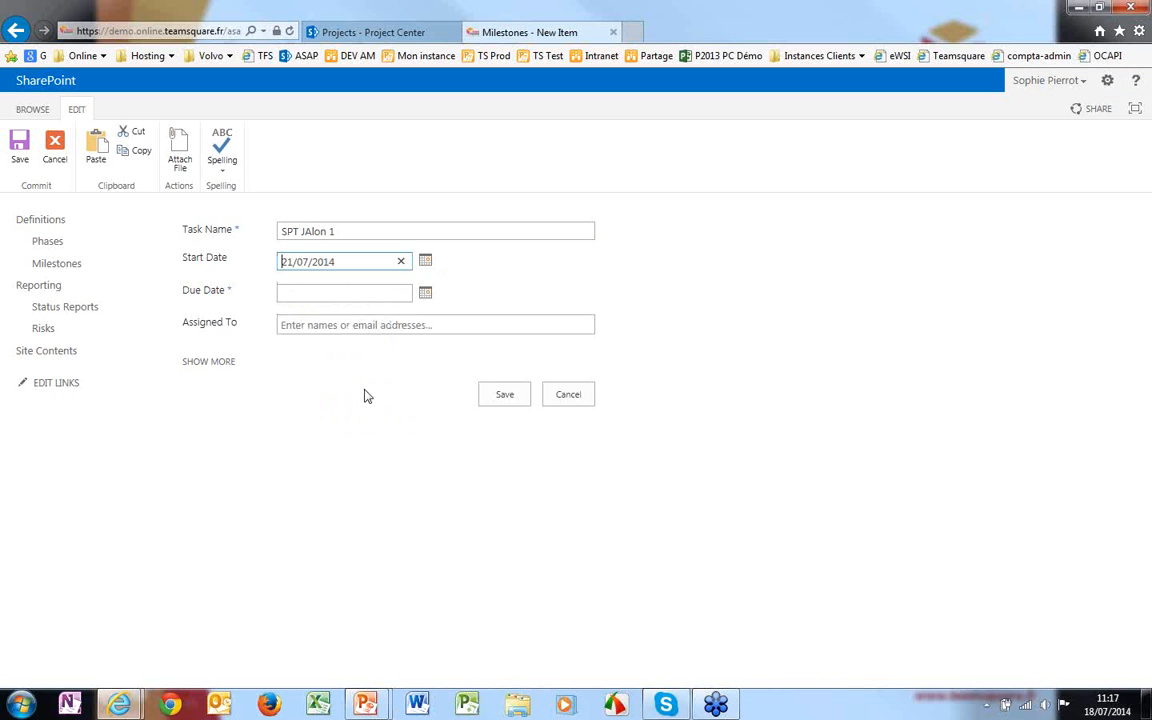
pyautogui.click(388, 292)
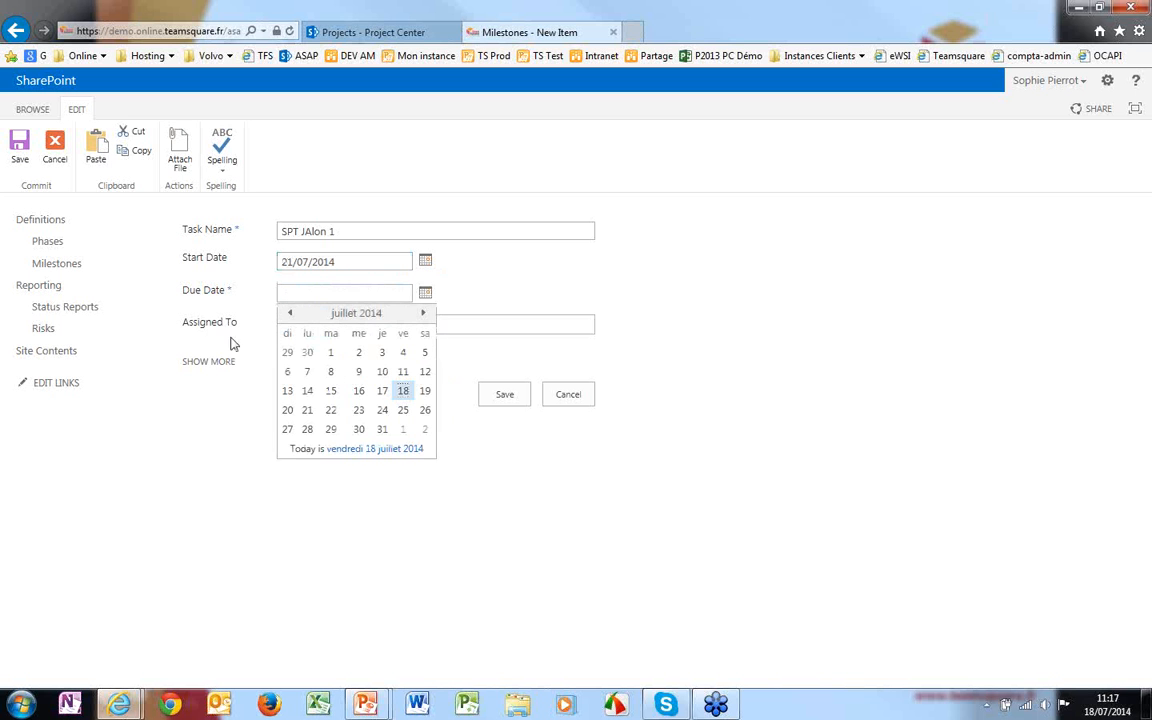
pyautogui.click(424, 313)
pyautogui.click(331, 391)
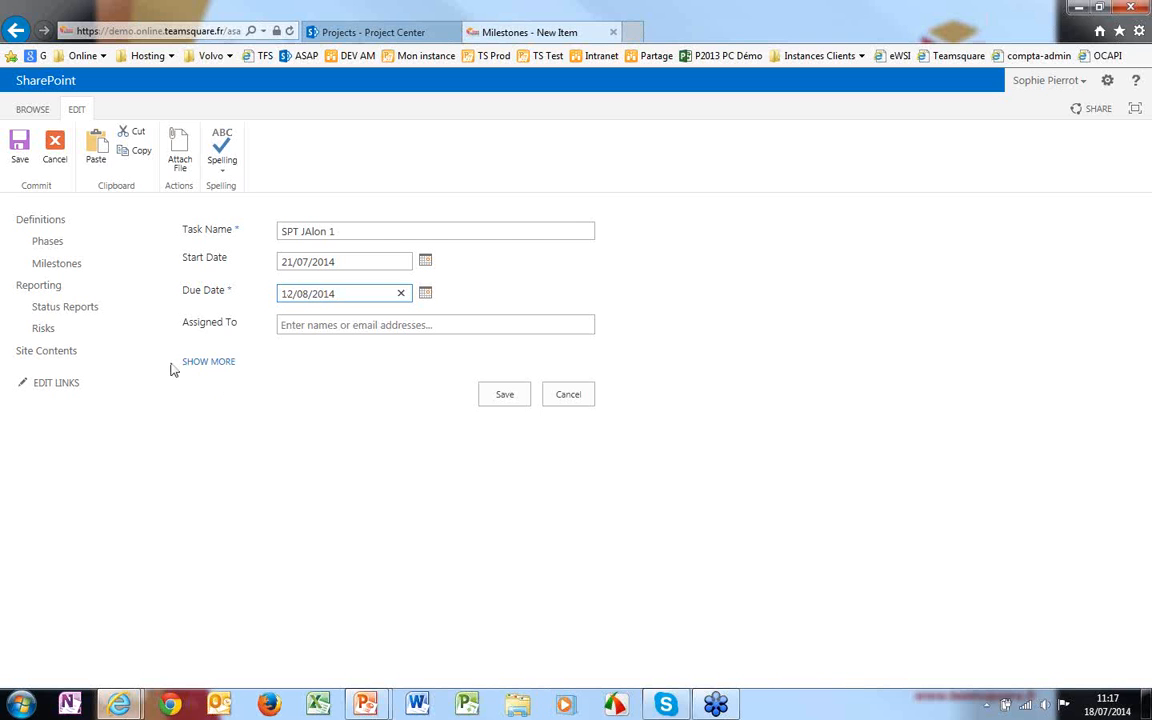
# - Assign the new milestone to the project manager's account and save it
pyautogui.click(306, 326)
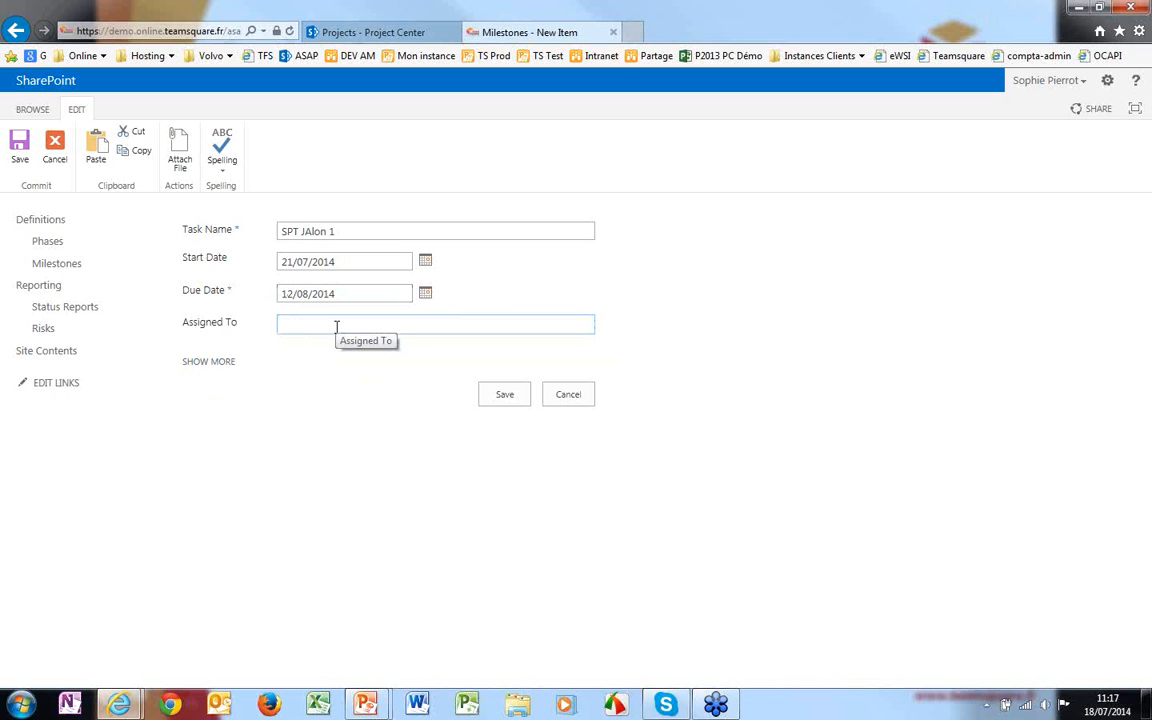
pyautogui.write('Sop')
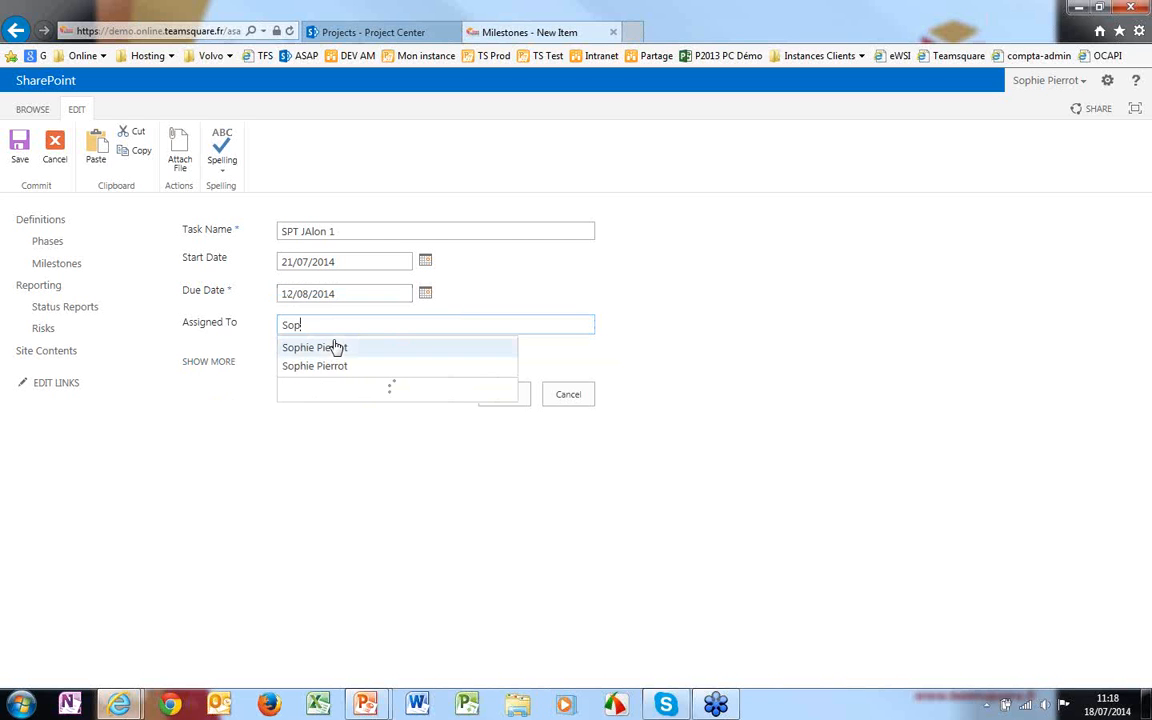
pyautogui.click(336, 367)
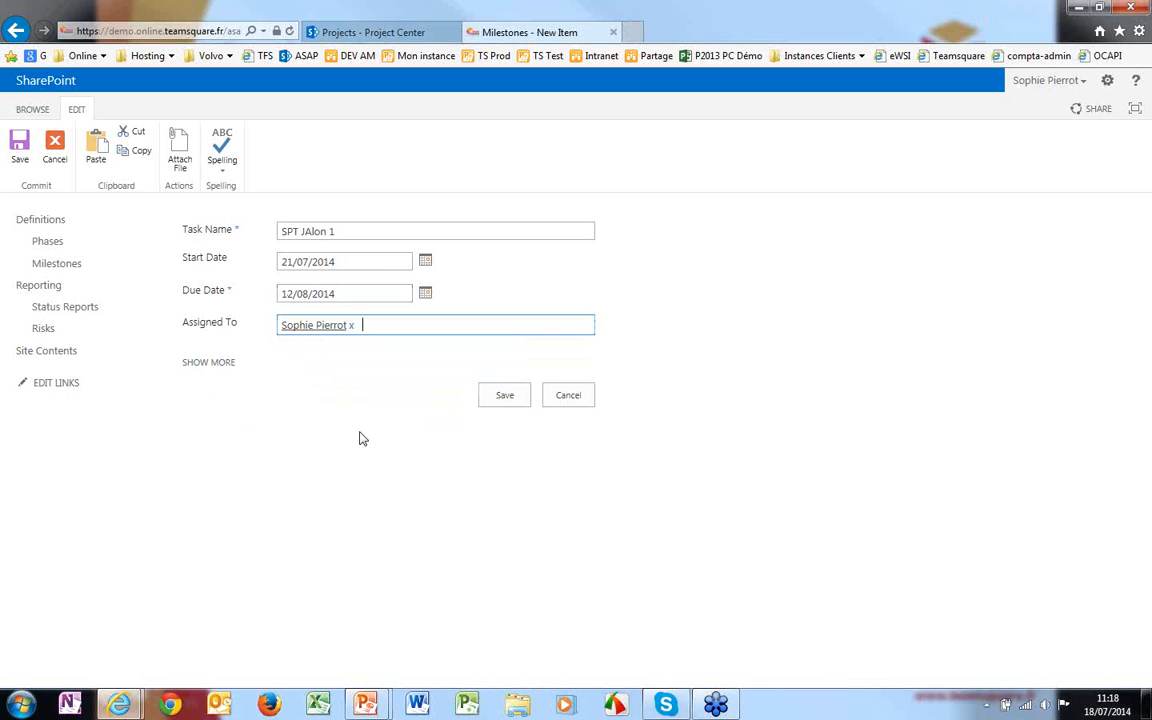
pyautogui.click(503, 396)
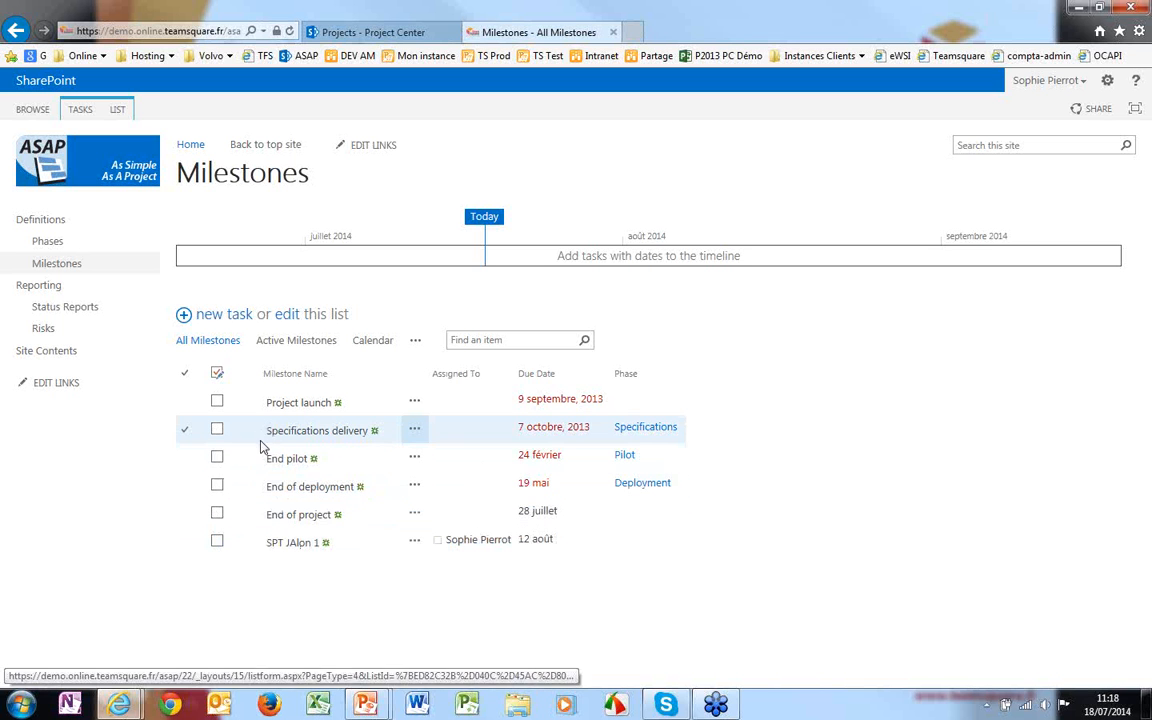
# - Add the Specifications delivery, End of project, and Project launch milestones to the timeline
pyautogui.click(415, 432)
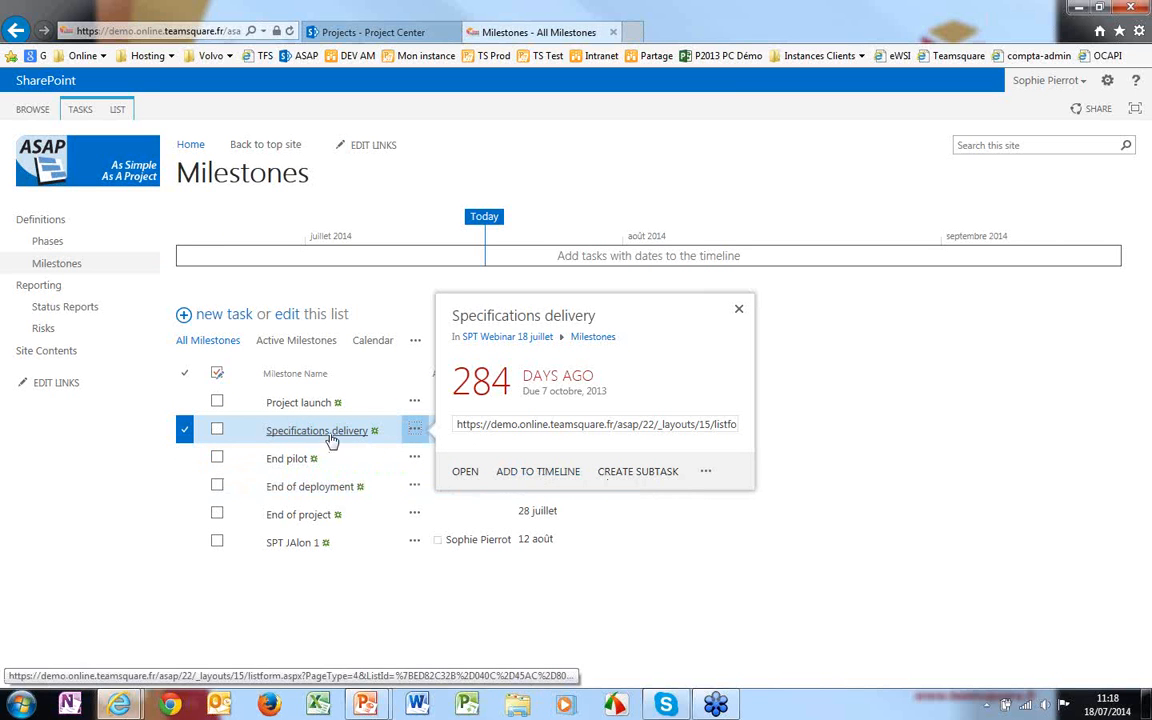
pyautogui.click(538, 475)
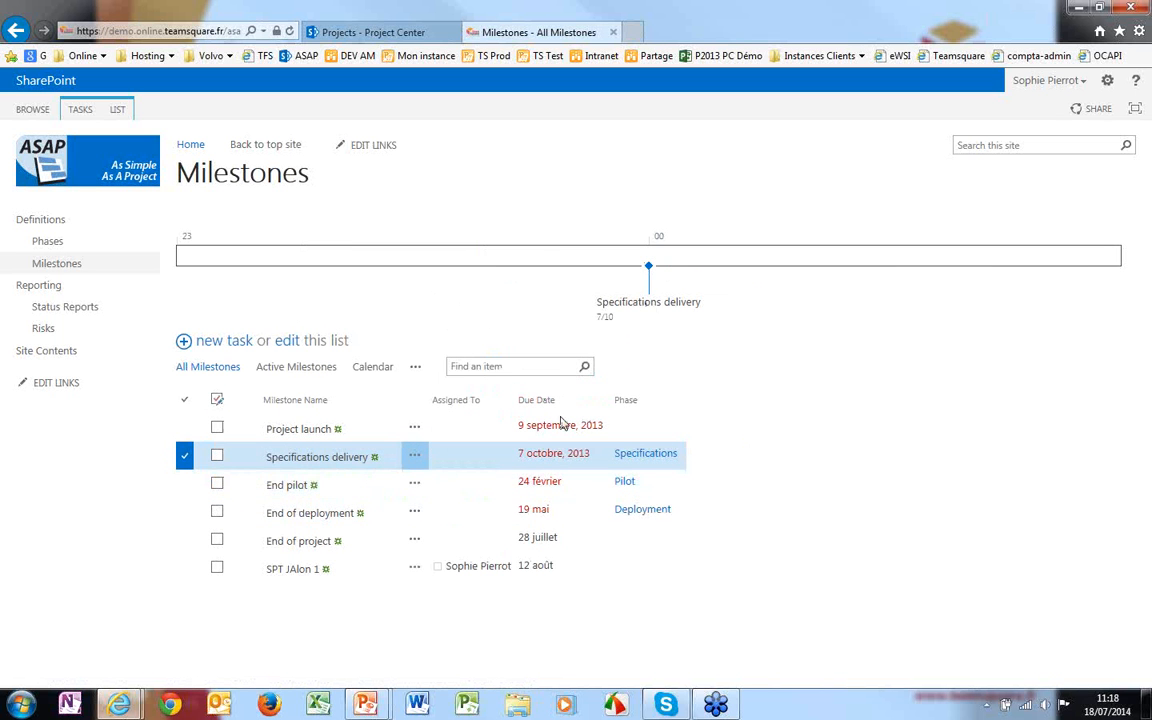
pyautogui.click(414, 540)
pyautogui.click(550, 579)
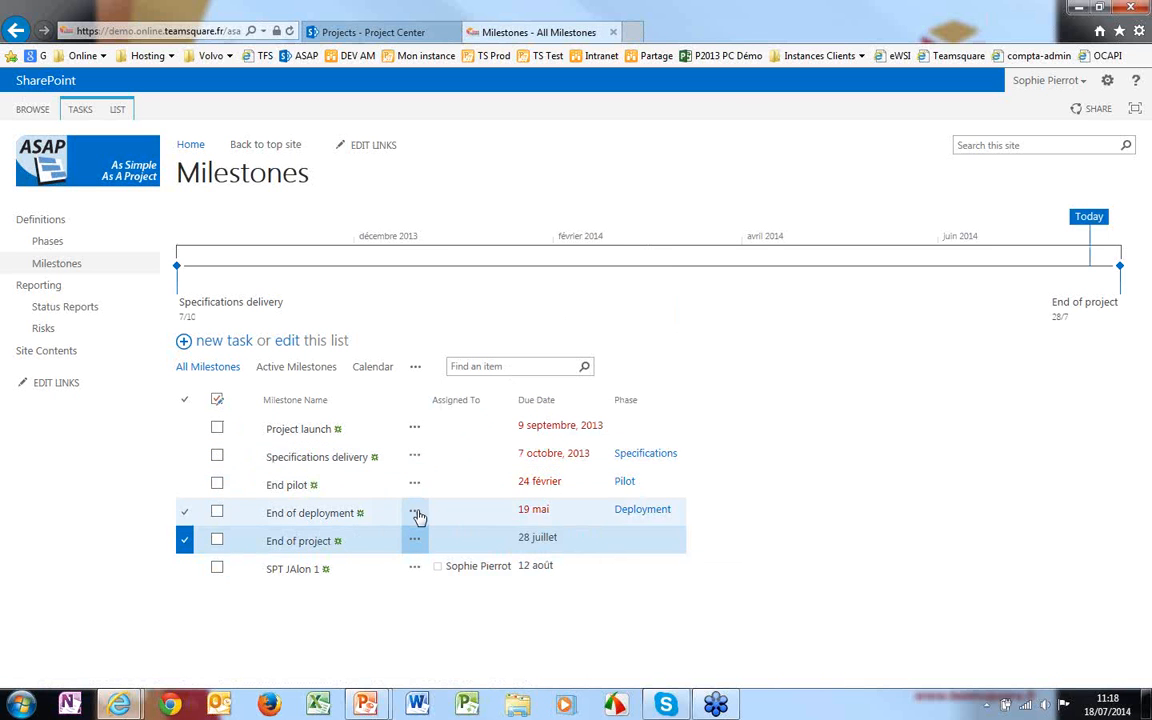
pyautogui.click(416, 437)
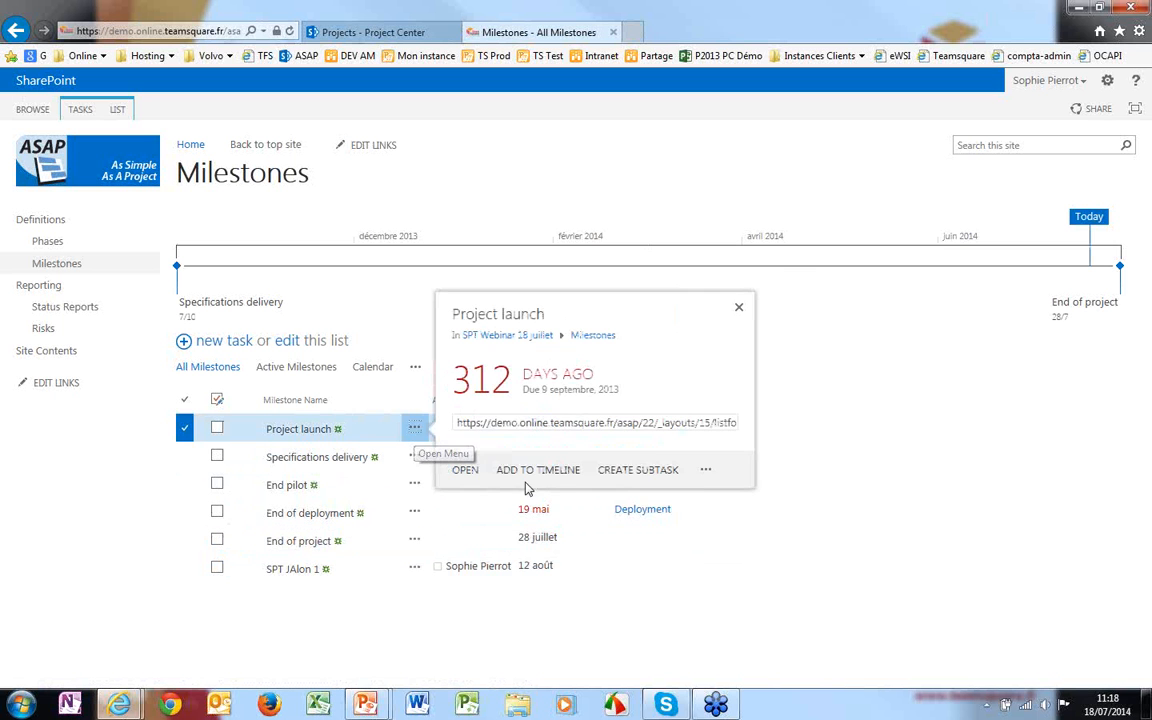
pyautogui.click(532, 468)
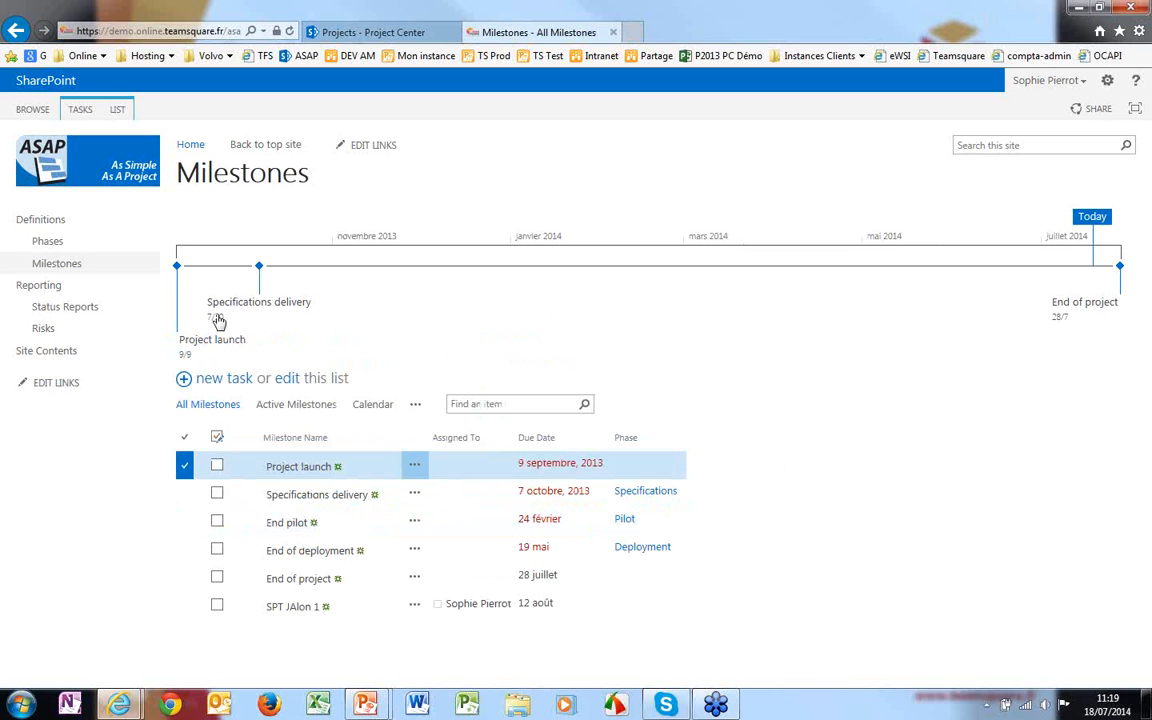
# - Move the Specifications delivery and Project launch callouts further right of their markers, and fill the timeline bar with the standard dark green
pyautogui.moveTo(250, 306); pyautogui.dragTo(329, 302)
pyautogui.moveTo(217, 345); pyautogui.dragTo(265, 341)
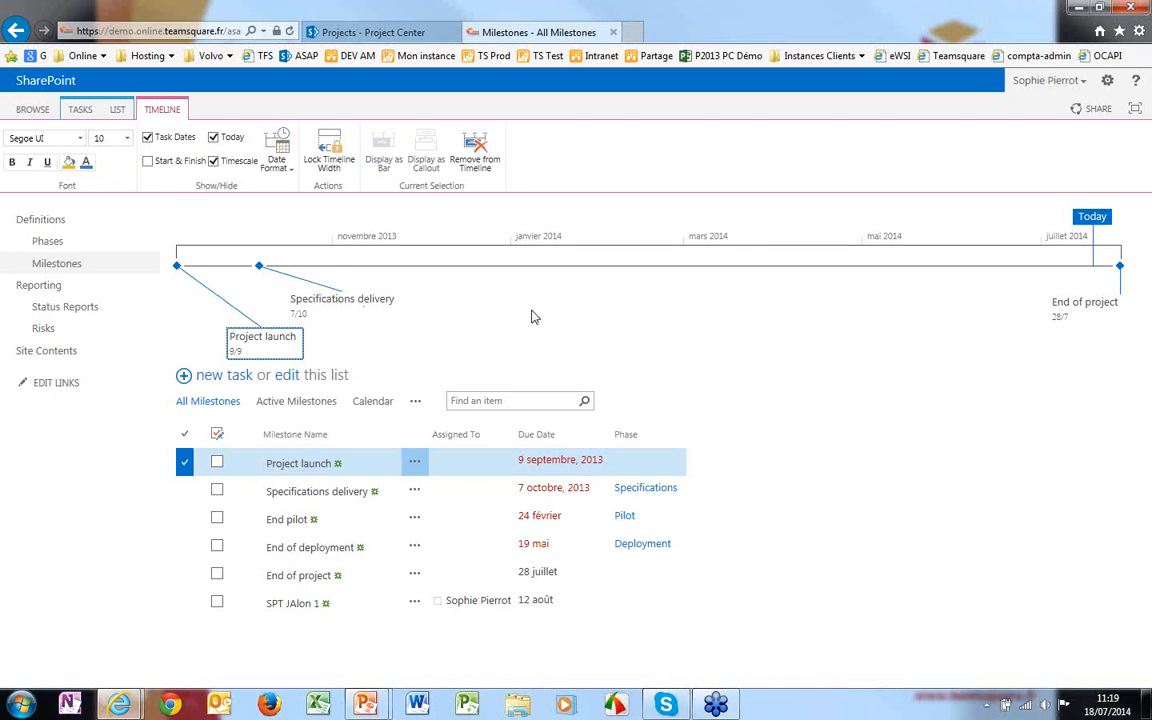
pyautogui.click(260, 270)
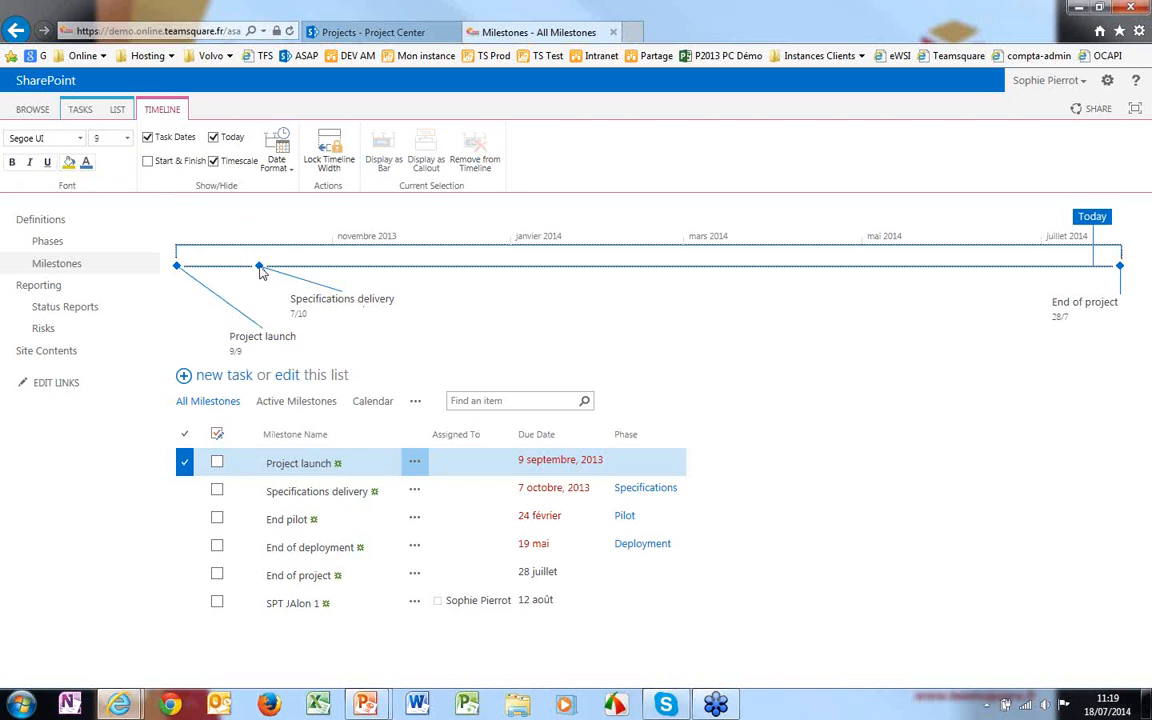
pyautogui.click(68, 162)
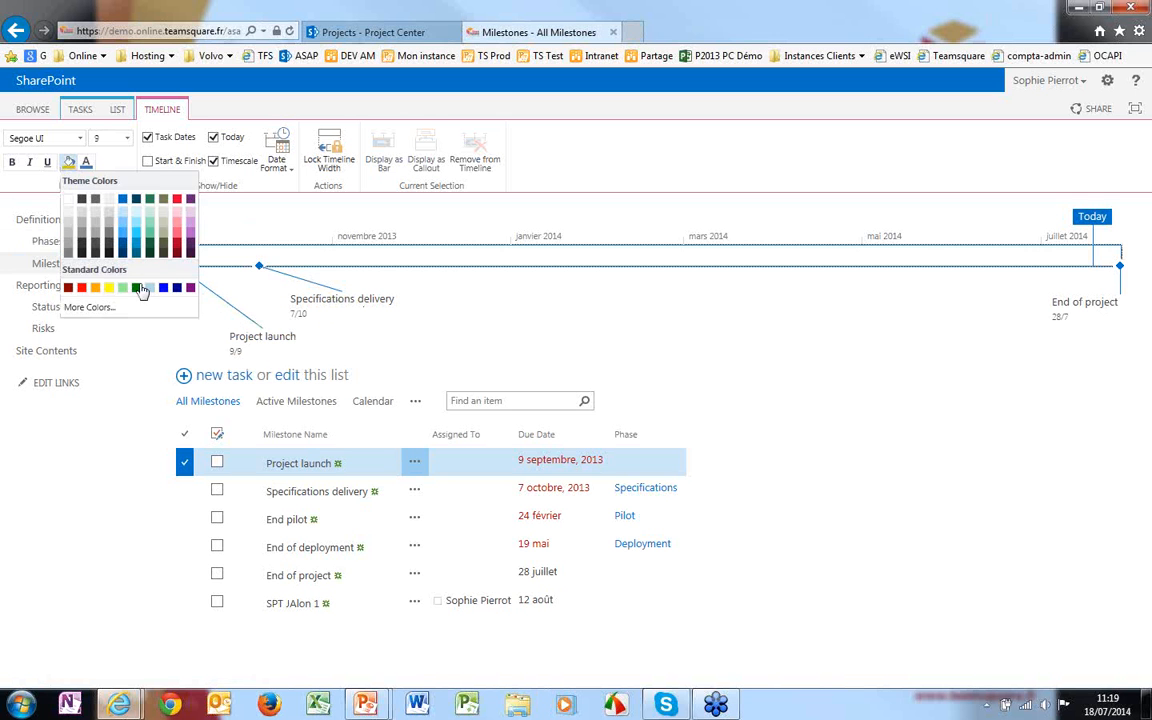
pyautogui.click(136, 288)
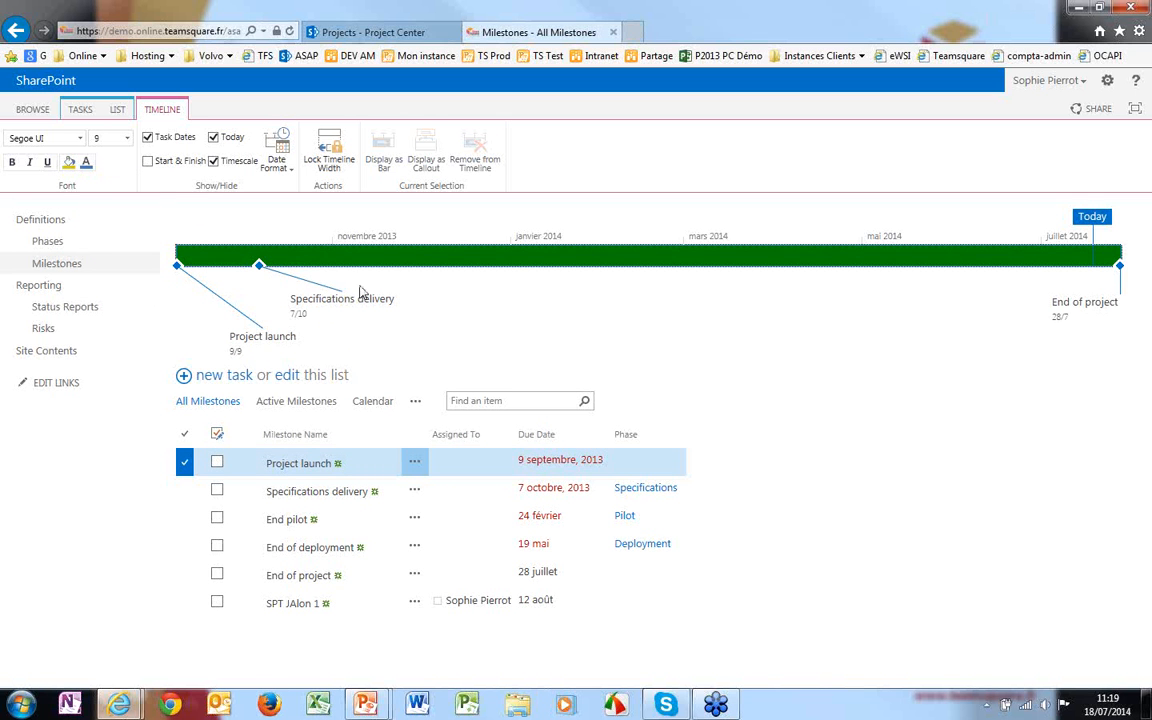
# - Recolour the Specifications delivery marker on the timeline, trying blue and settling on the standard purple
pyautogui.click(261, 268)
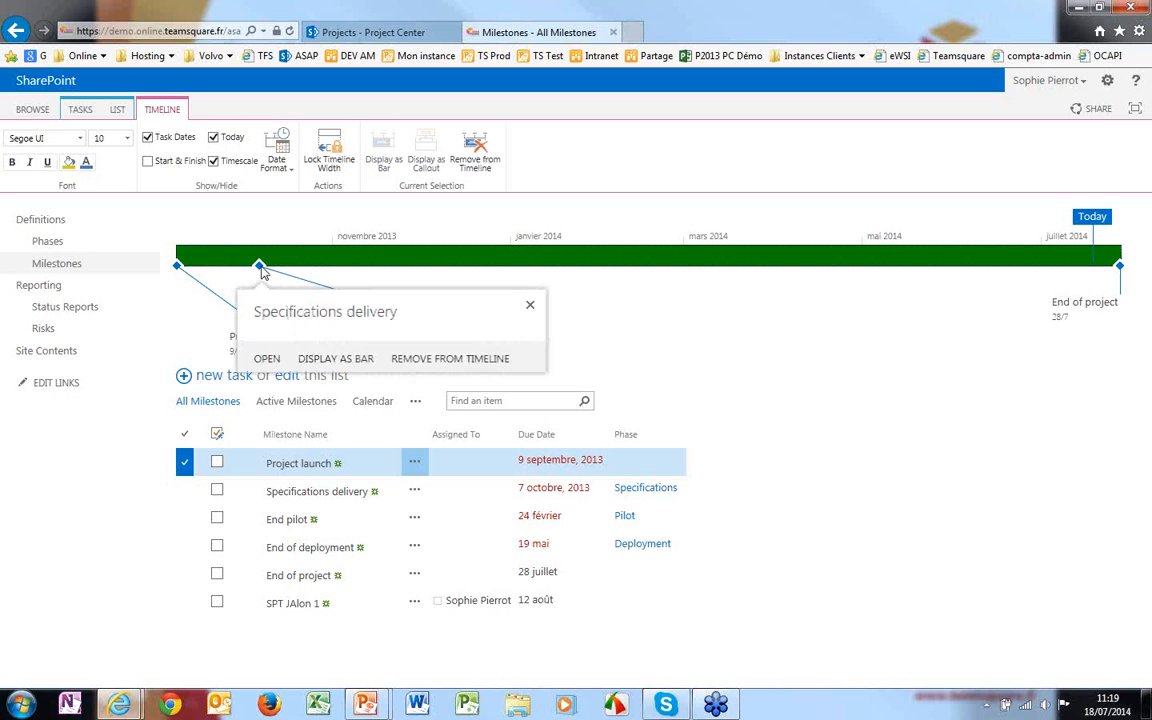
pyautogui.click(70, 163)
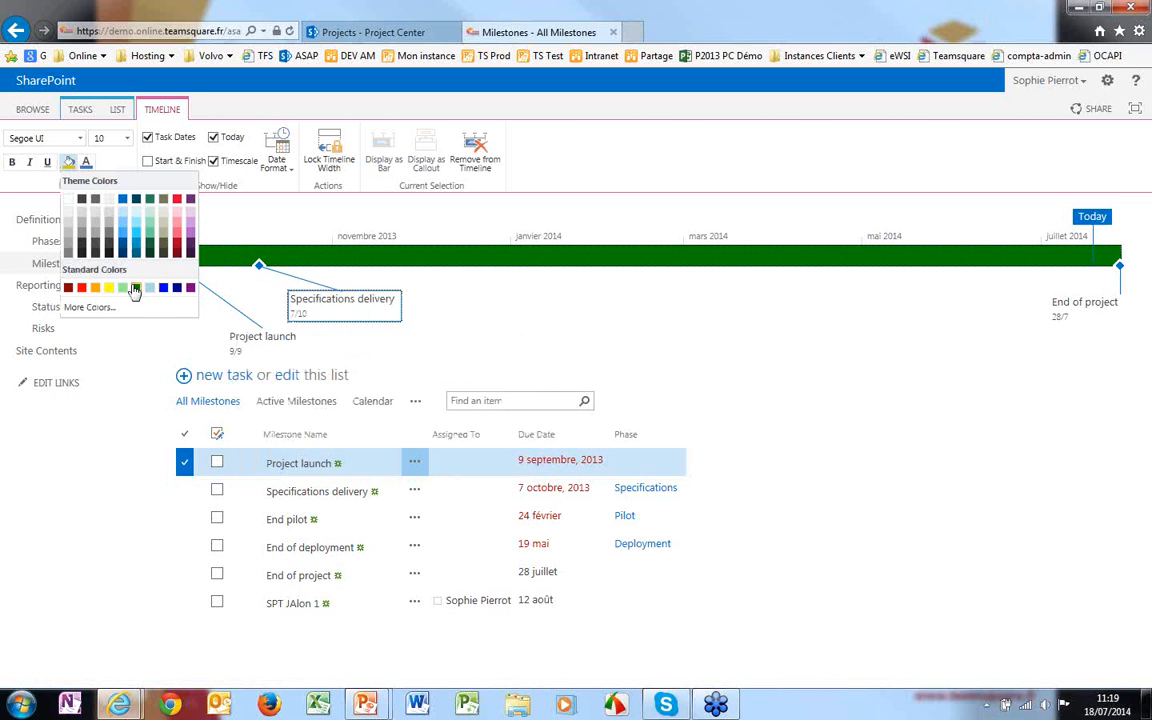
pyautogui.click(164, 288)
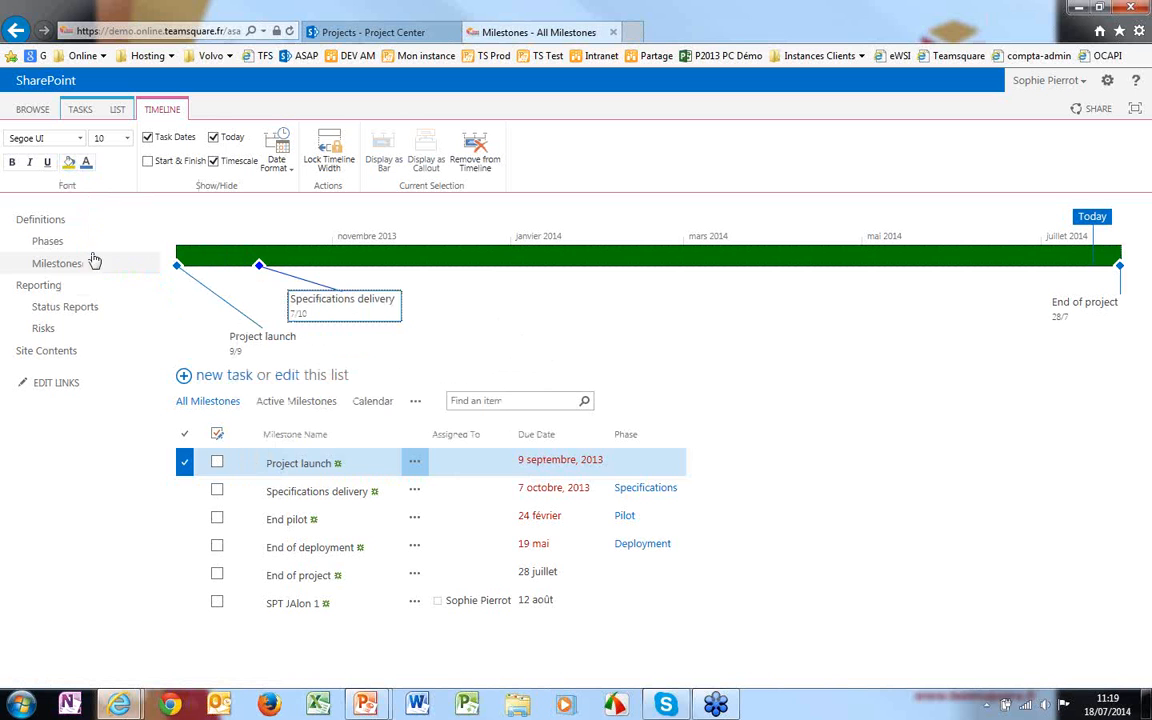
pyautogui.click(70, 163)
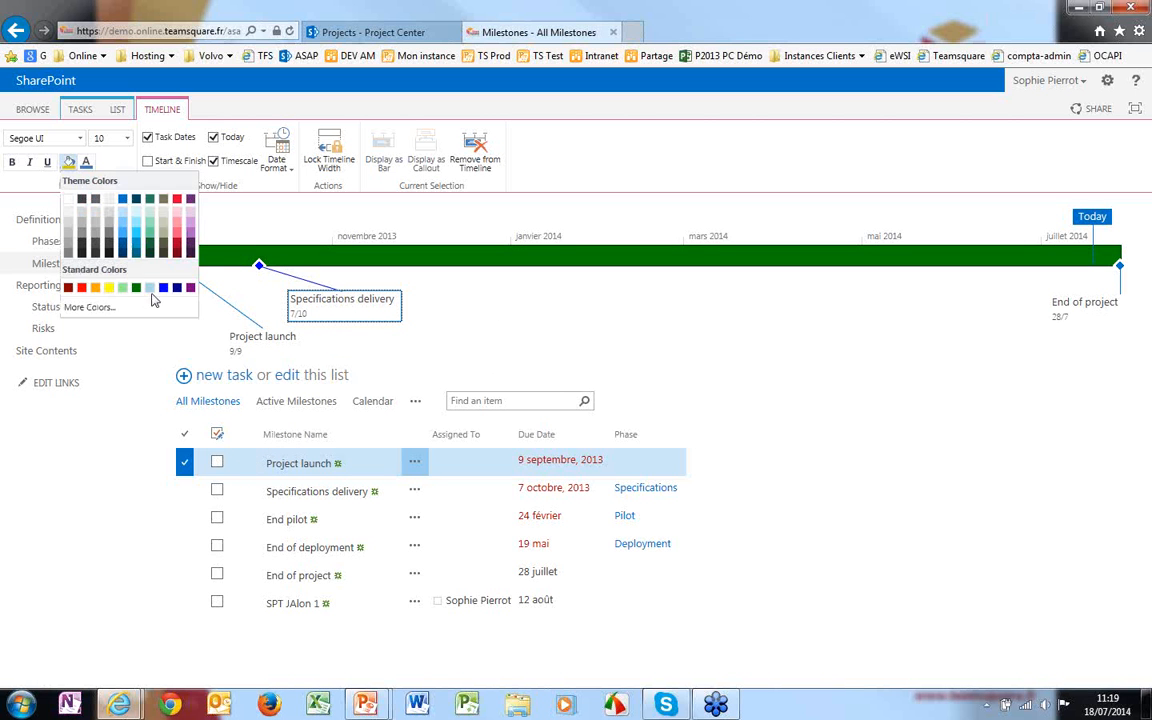
pyautogui.click(190, 288)
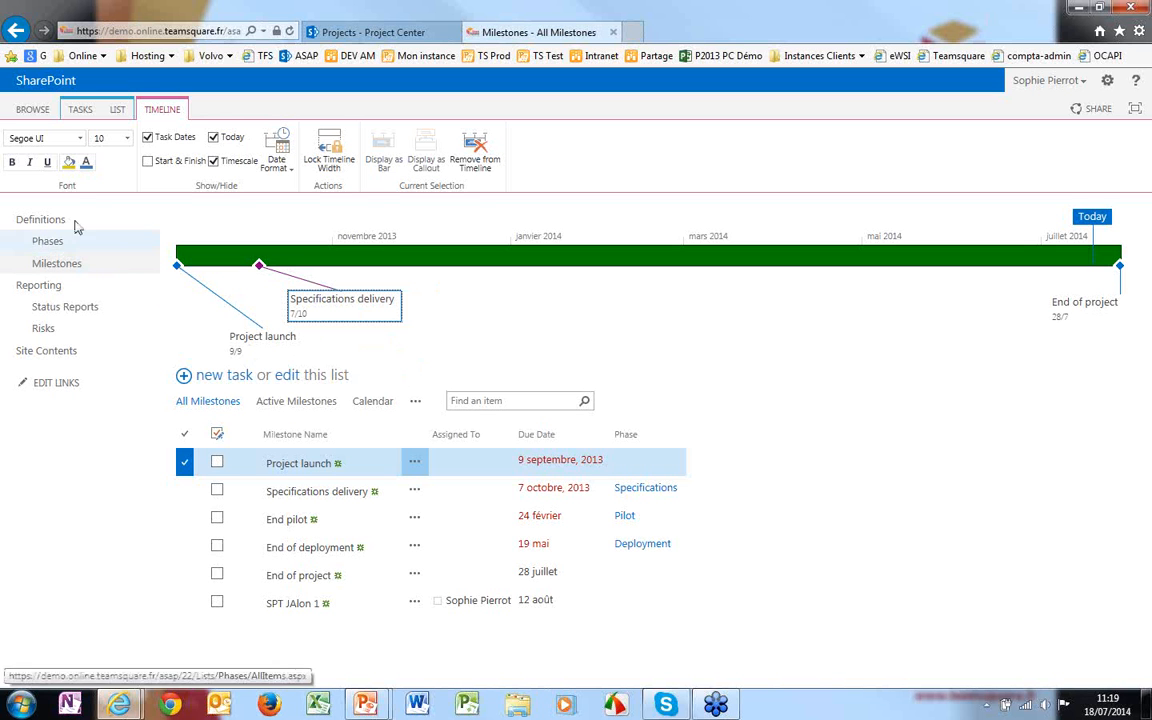
# - Return to the project site's home page to view its updated milestones
pyautogui.click(34, 110)
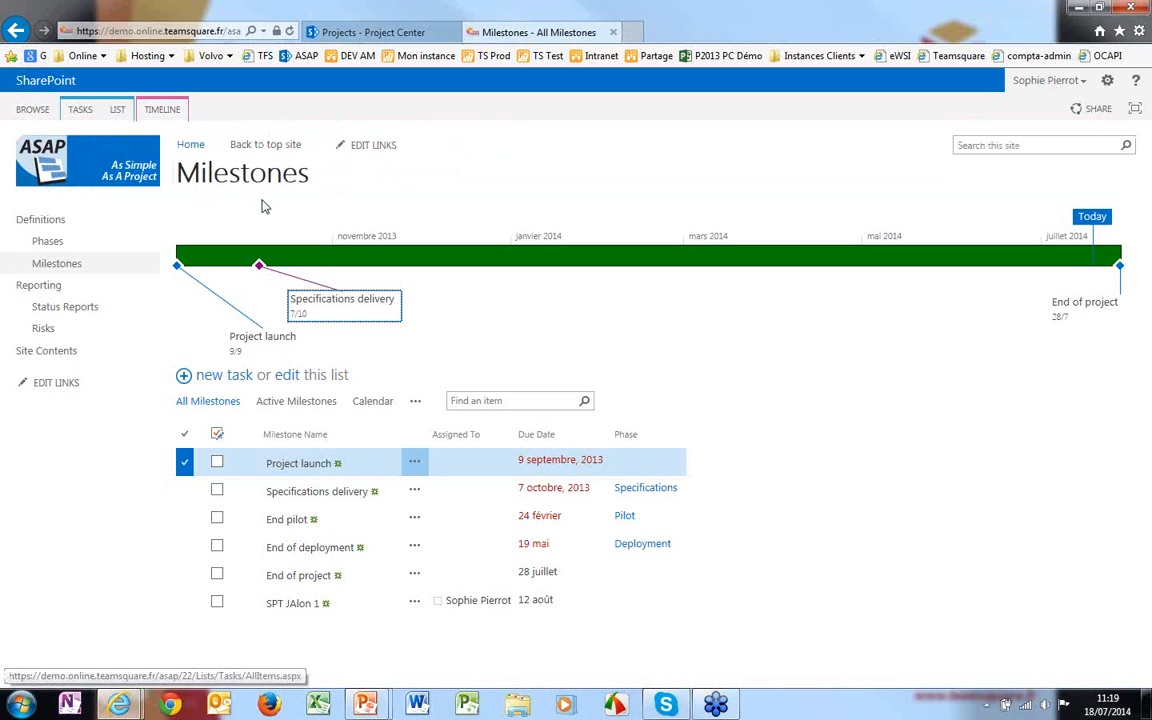
pyautogui.click(184, 145)
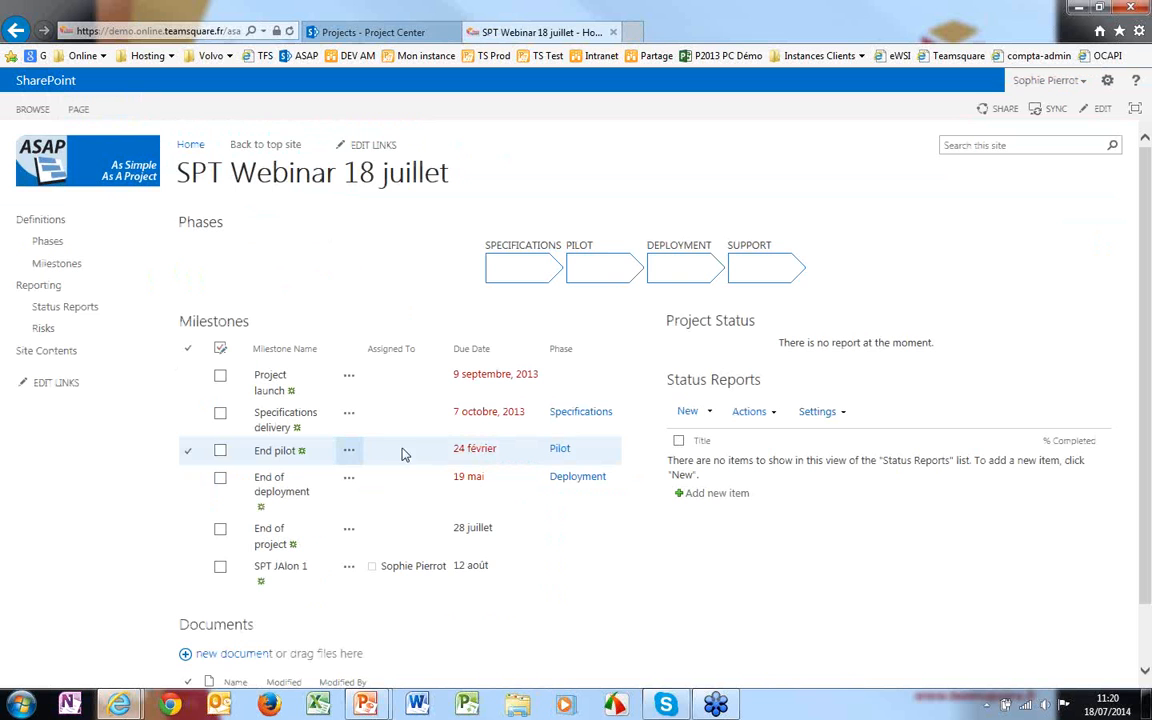
# - Upload the Word file Cas jardin_FR_JUIL2012 from the Desktop to the project's Documents library
pyautogui.scroll(-1, 170, 586)
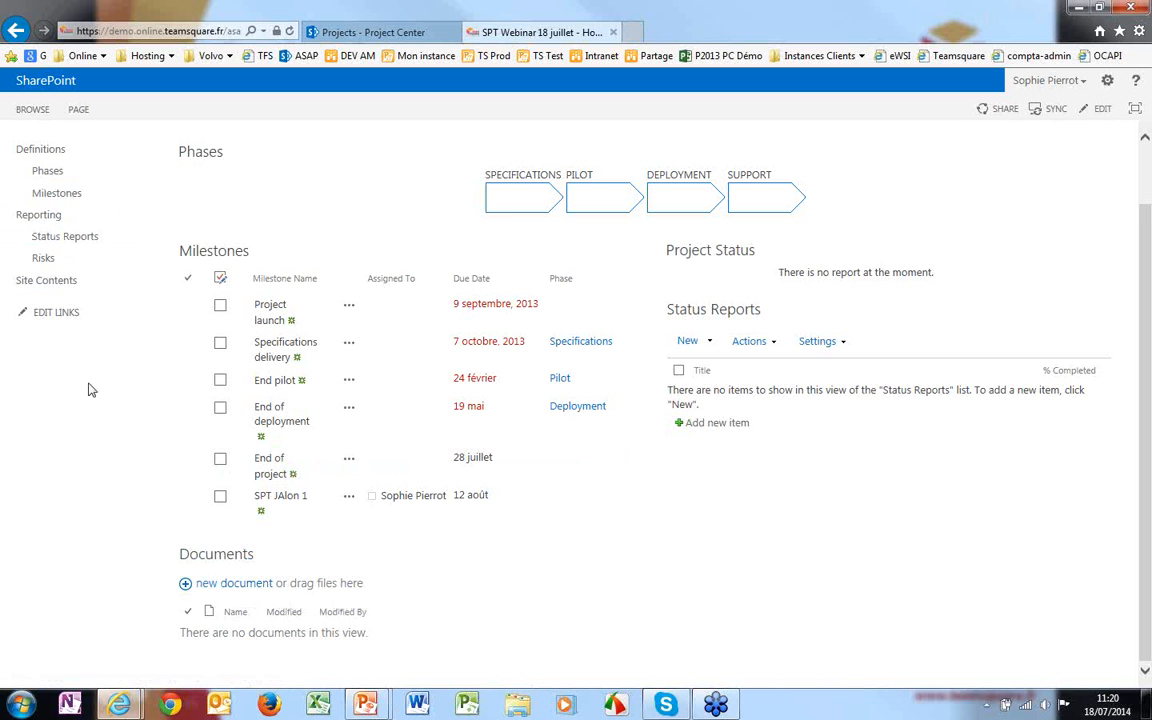
pyautogui.scroll(1, 88, 395)
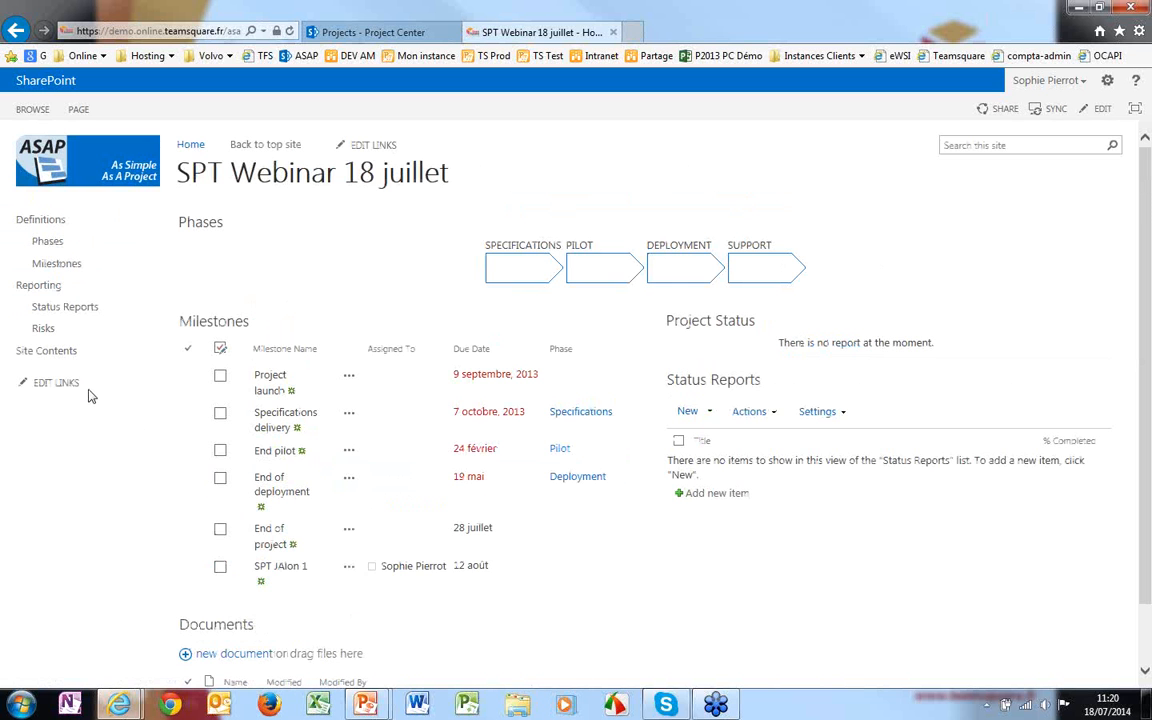
pyautogui.click(229, 624)
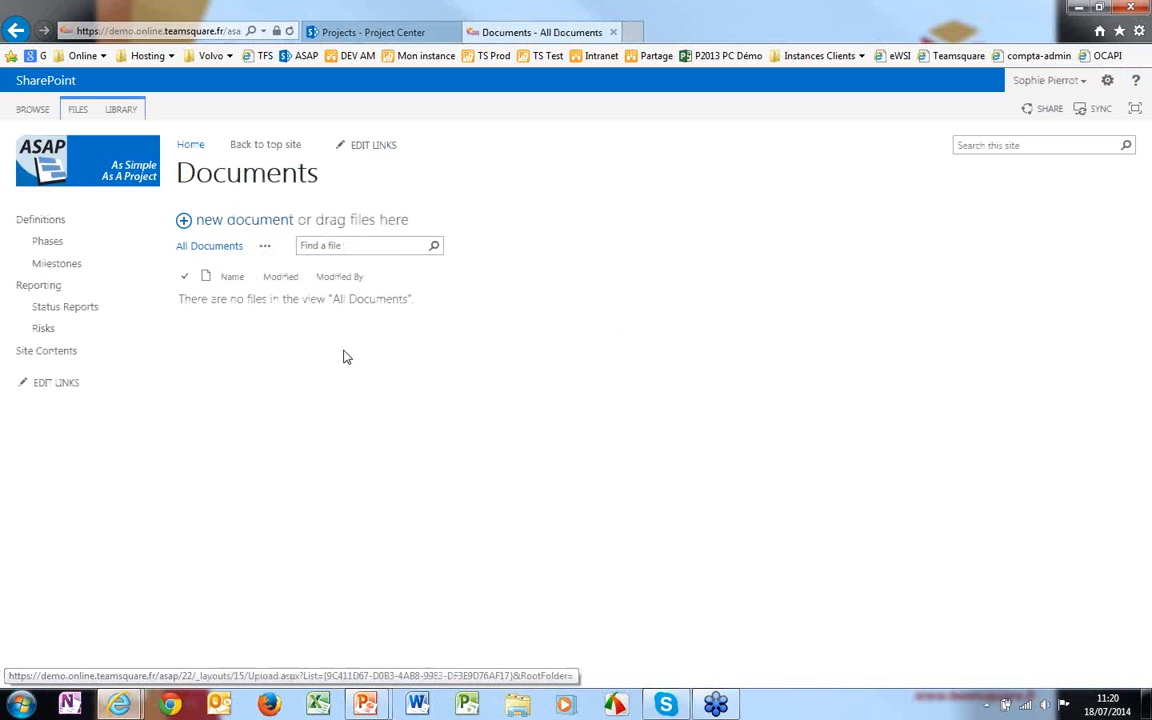
pyautogui.click(237, 228)
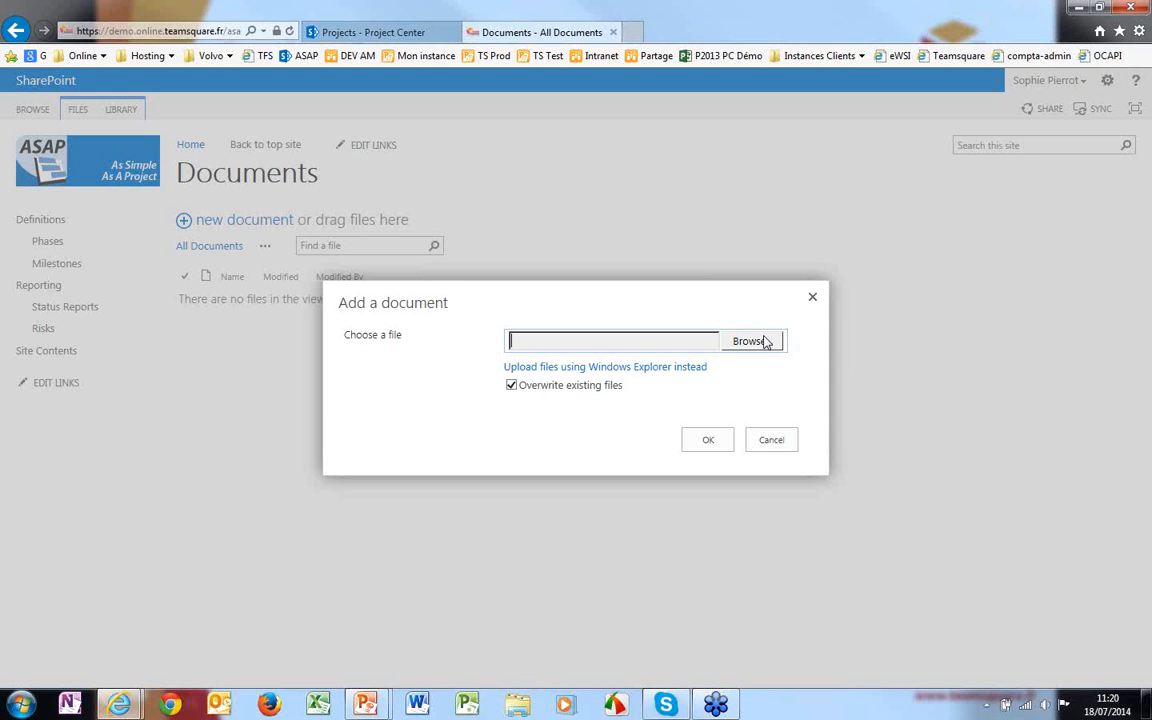
pyautogui.click(518, 344)
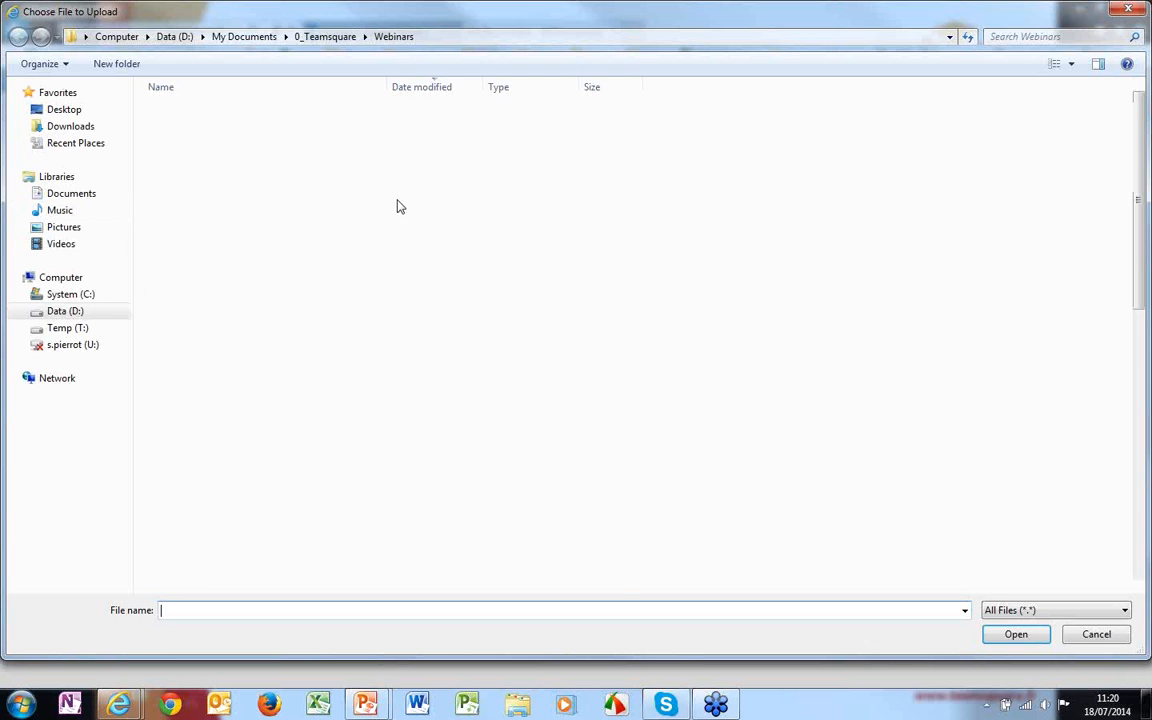
pyautogui.click(62, 110)
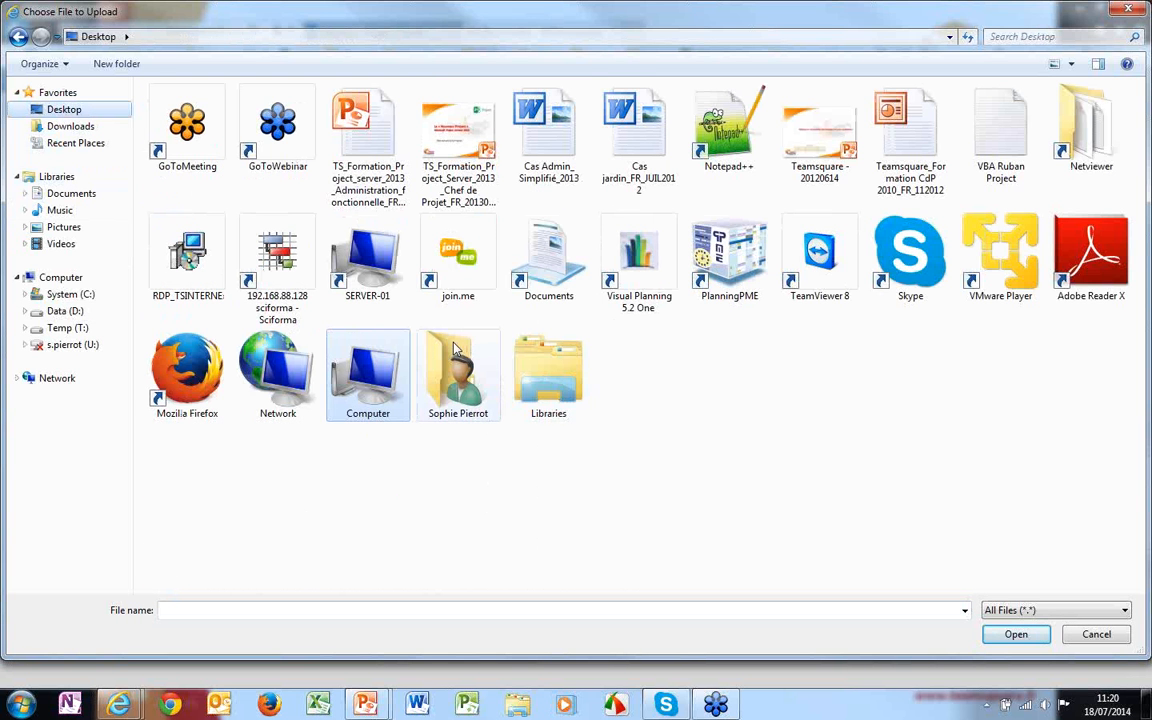
pyautogui.click(636, 135)
pyautogui.click(1018, 638)
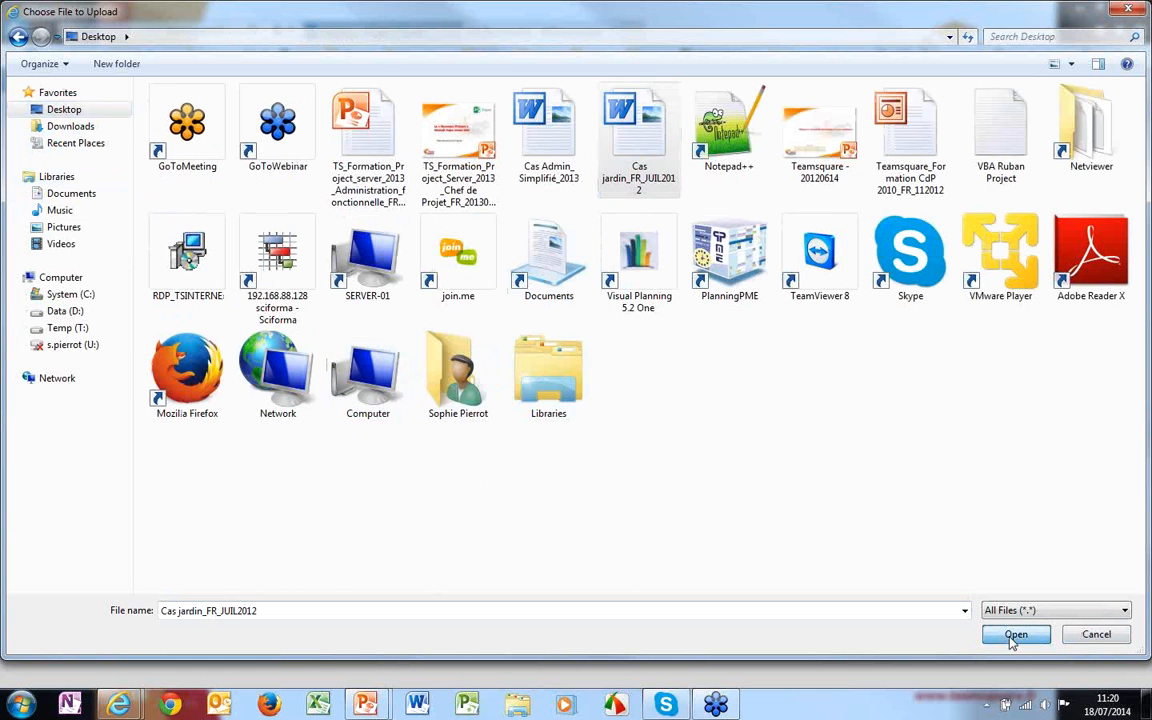
pyautogui.click(698, 440)
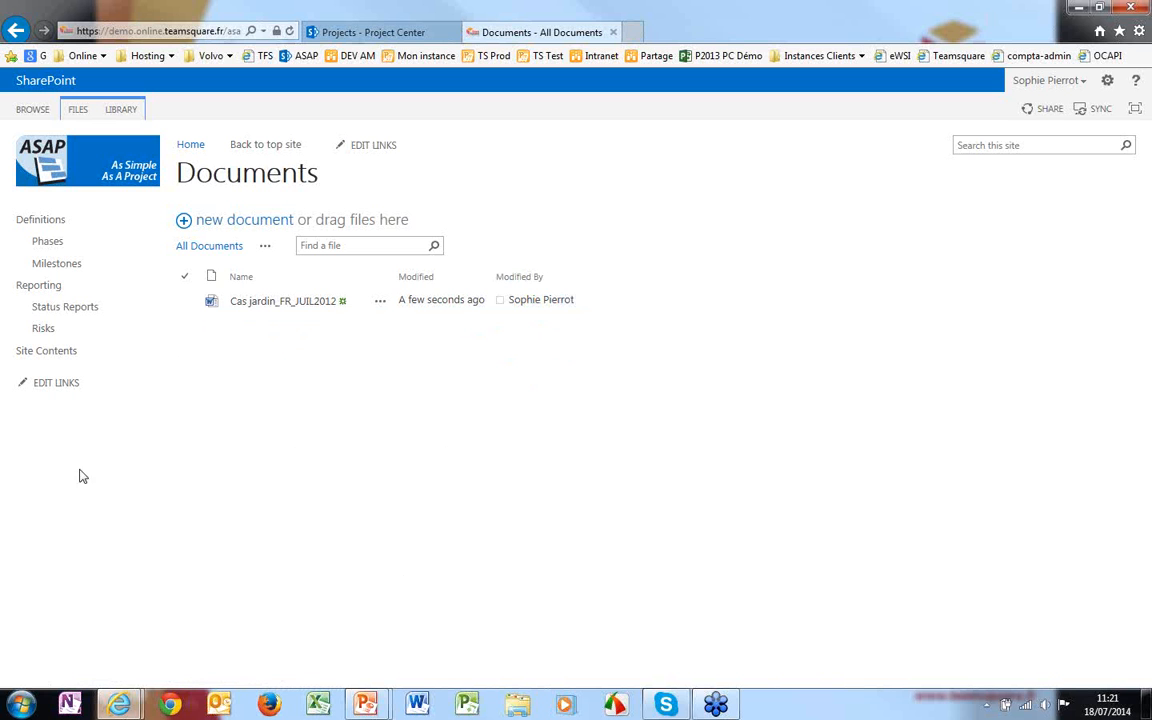
# - Create a new item in the project's Risks list with the title Risk 1
pyautogui.click(45, 330)
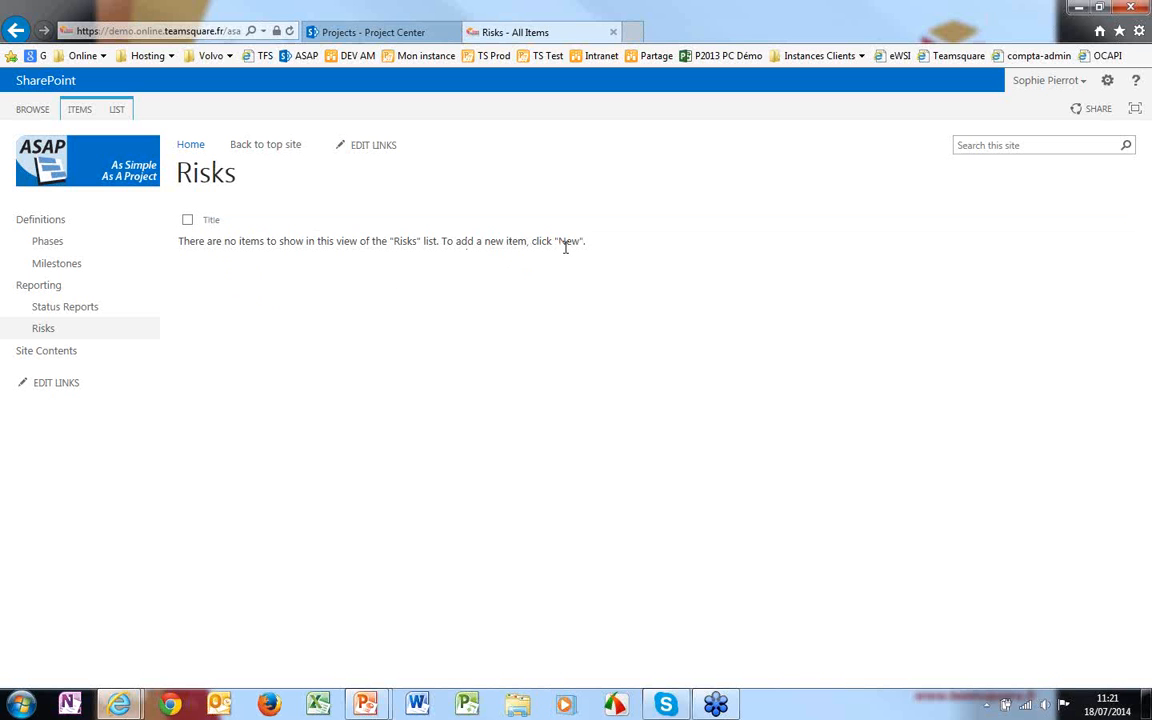
pyautogui.click(79, 110)
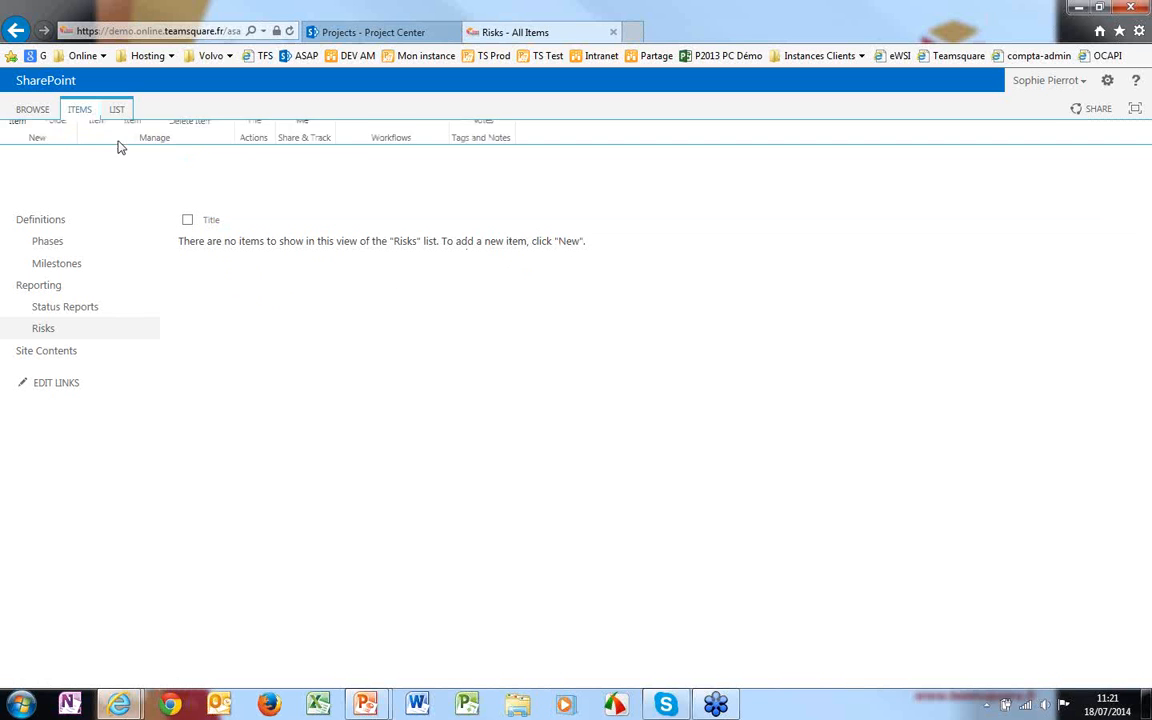
pyautogui.click(22, 152)
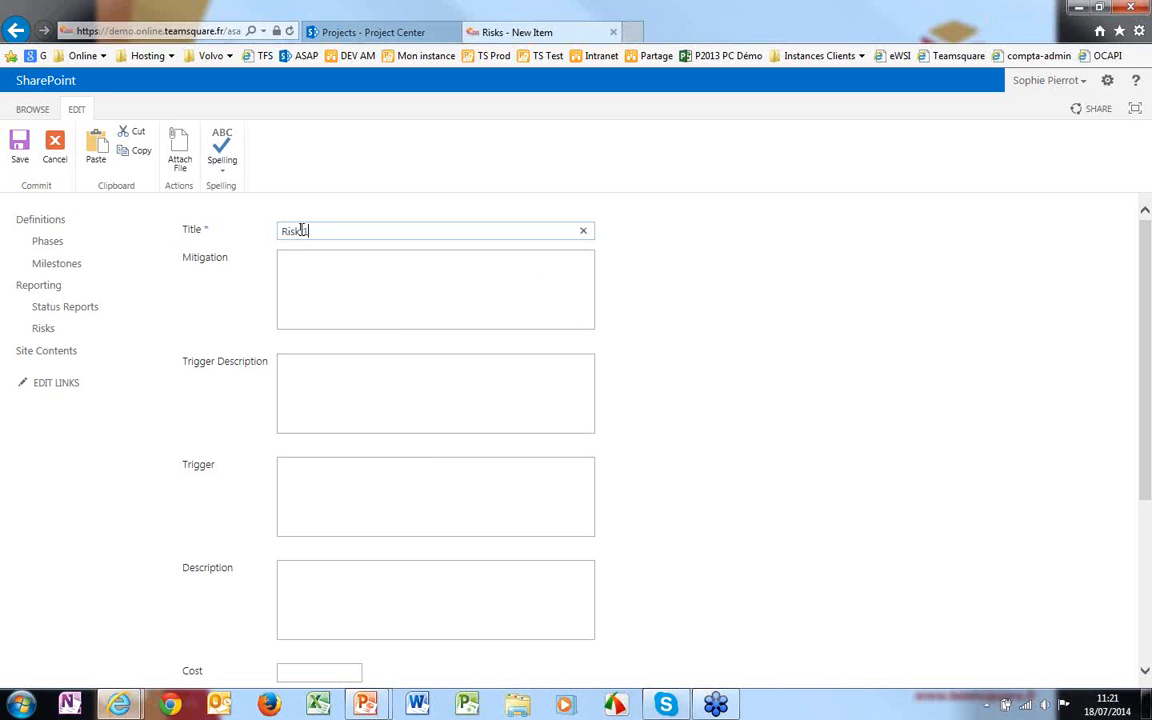
pyautogui.click(318, 270)
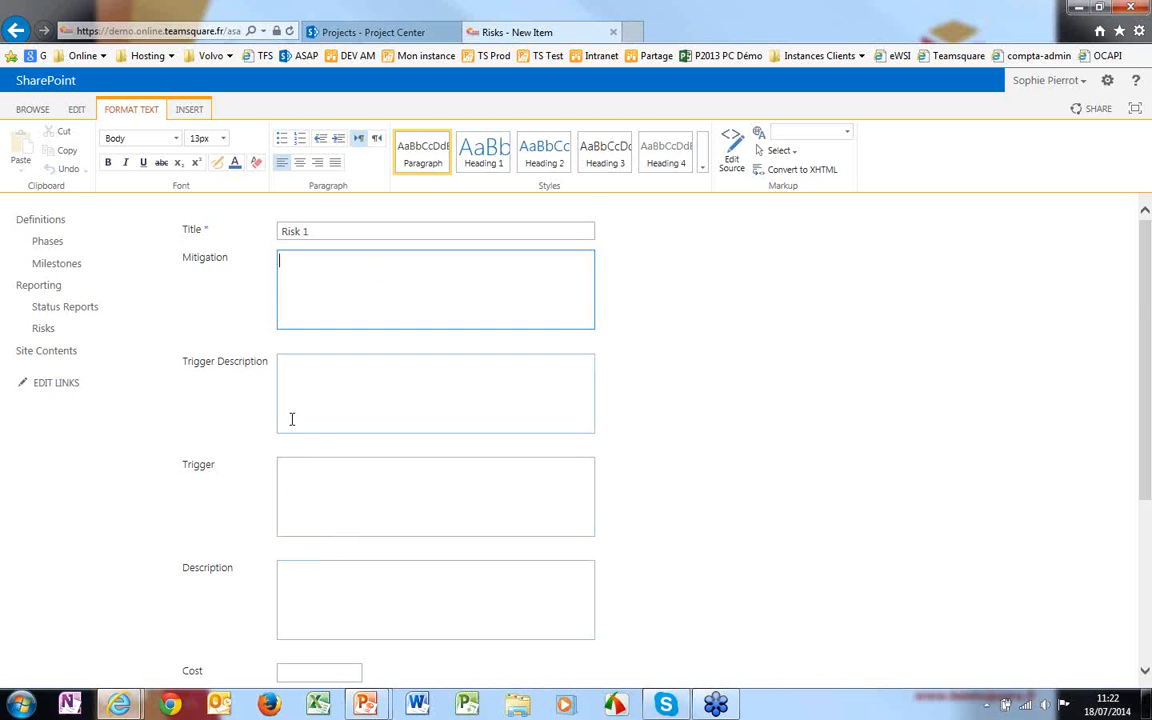
# - Set the risk's cost to 2000 and its probability to 10%, and save it
pyautogui.scroll(-1, 313, 420)
pyautogui.scroll(-2, 313, 420)
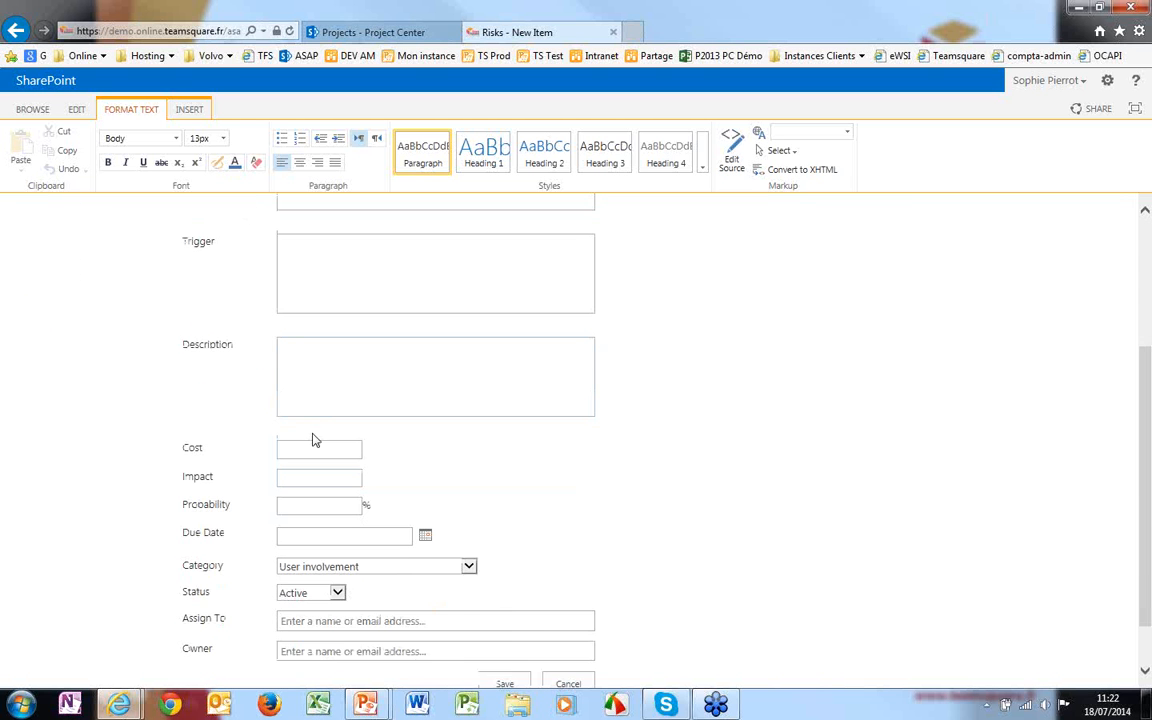
pyautogui.scroll(-1, 290, 420)
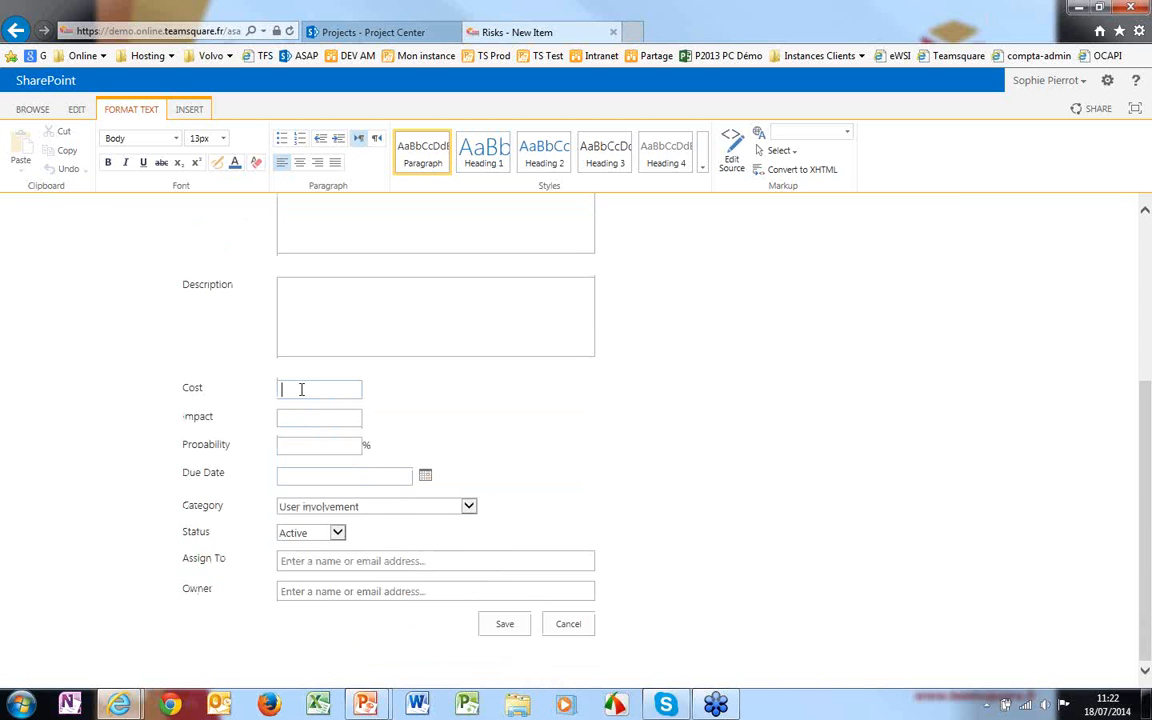
pyautogui.click(301, 390)
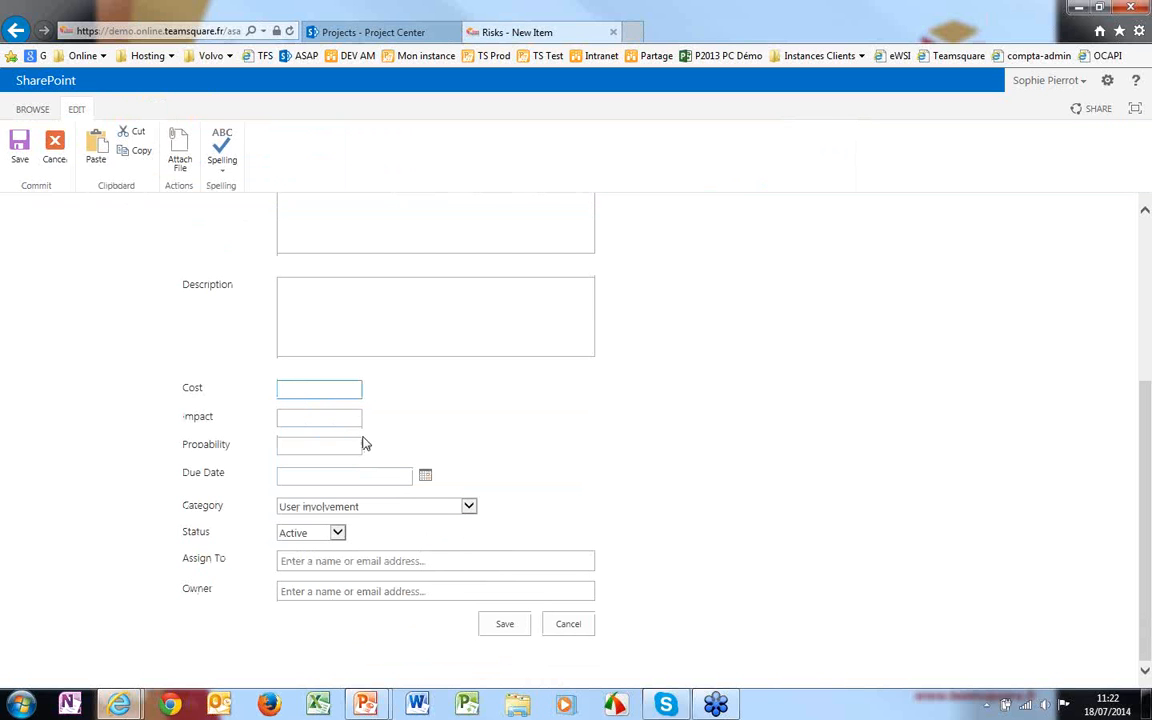
pyautogui.write('2000')
pyautogui.press('Tab')
pyautogui.click(337, 443)
pyautogui.write('10')
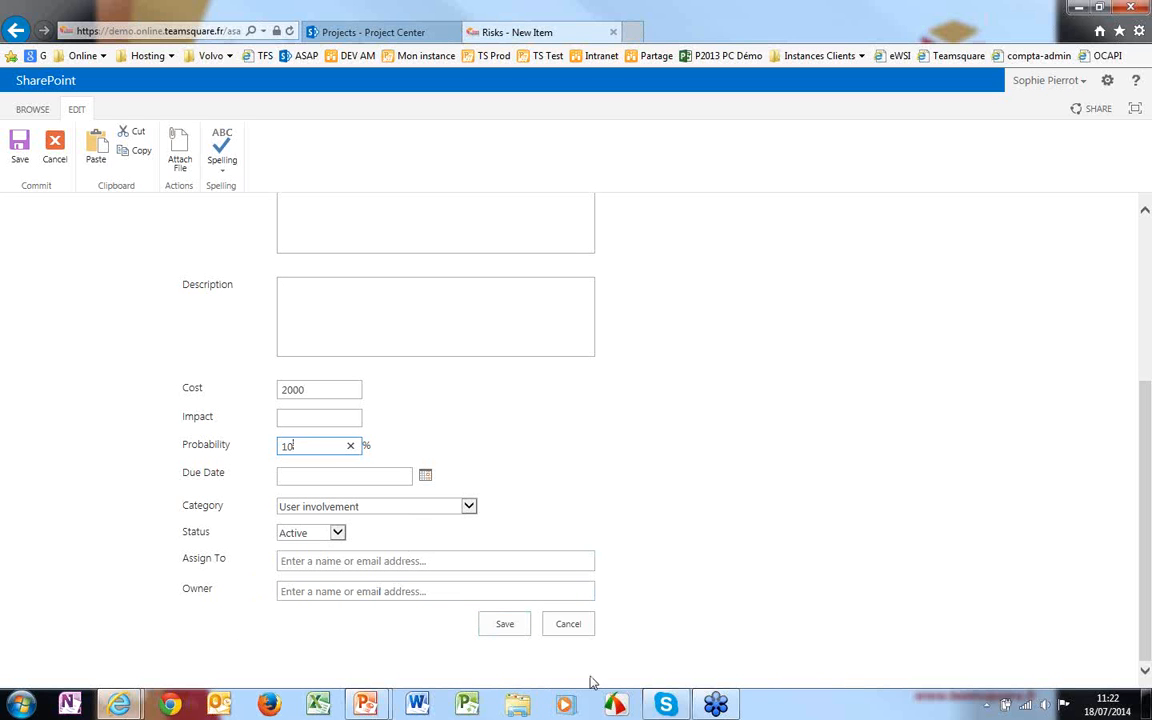
pyautogui.click(507, 625)
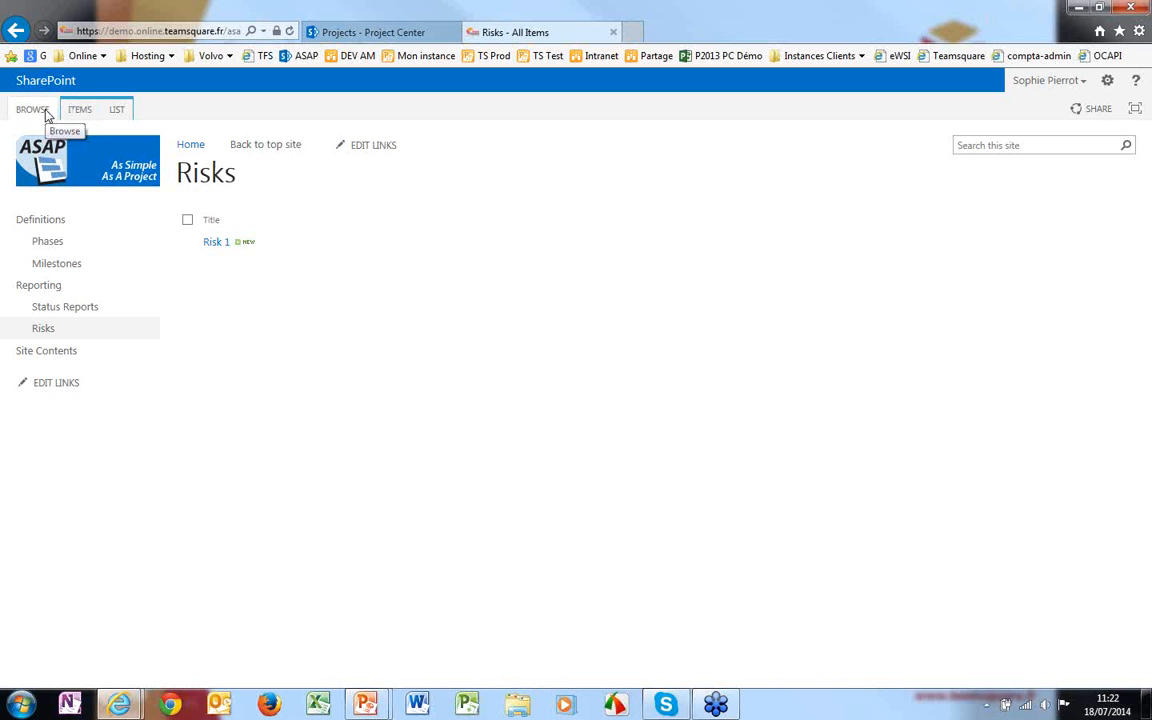
# - Create a new item in the Status Reports list and set its completion to 40%
pyautogui.click(72, 309)
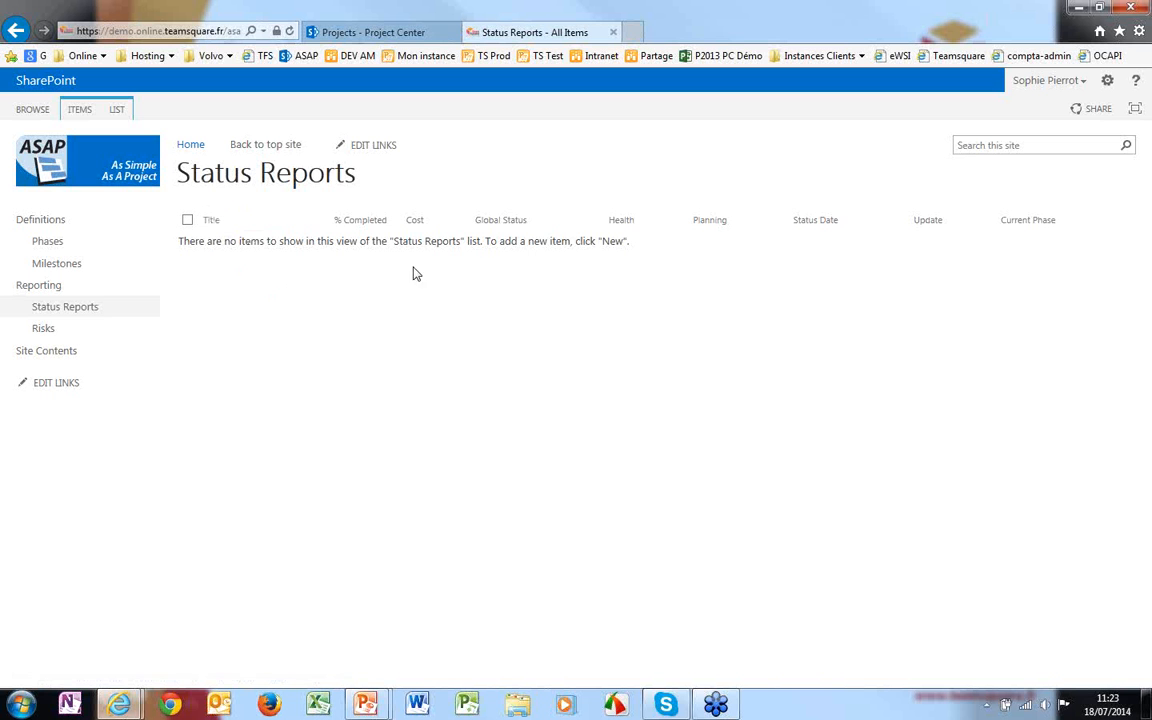
pyautogui.click(74, 112)
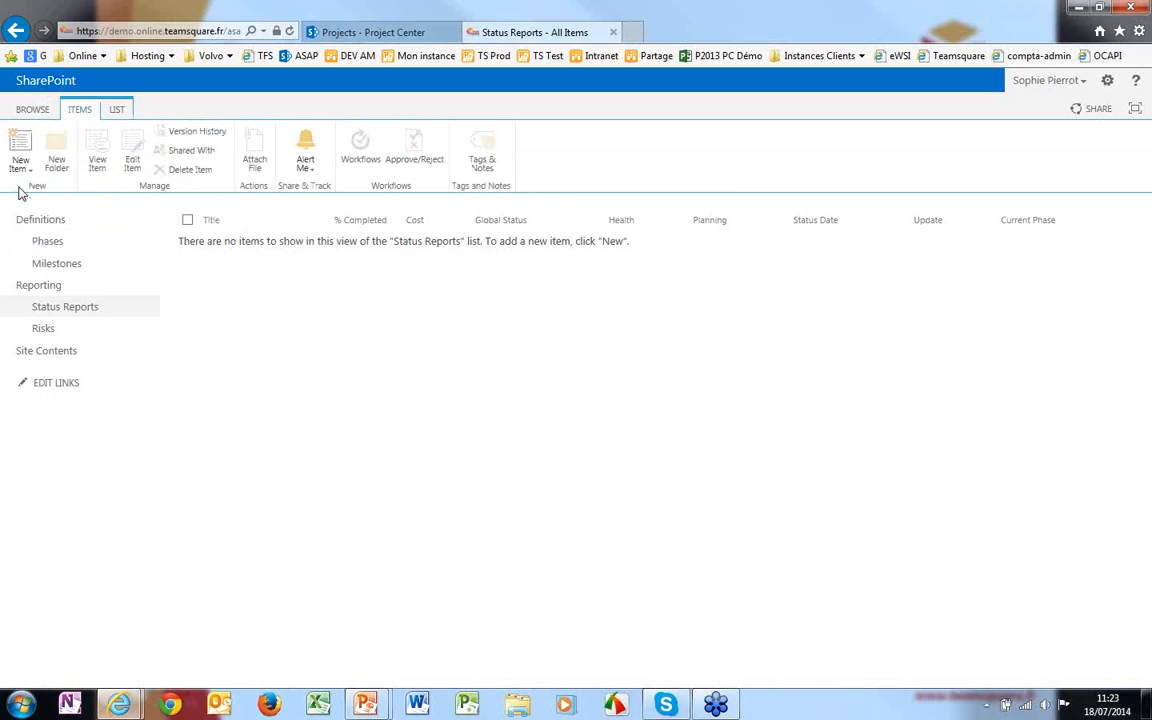
pyautogui.click(21, 150)
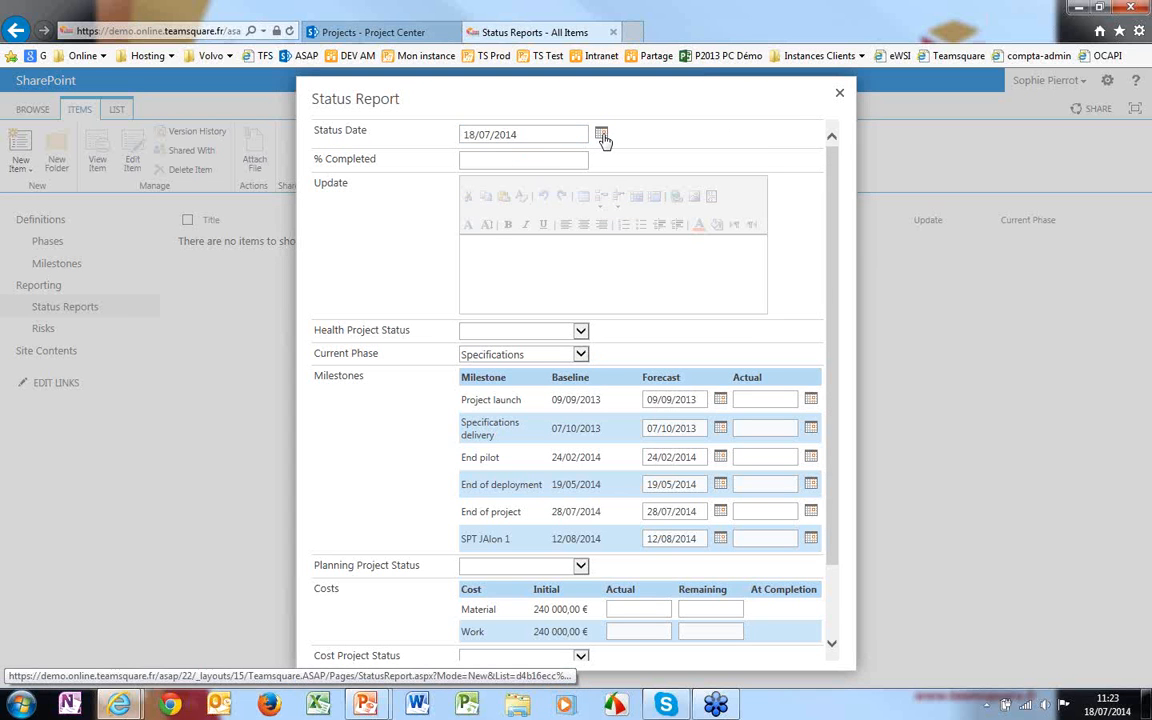
pyautogui.click(480, 160)
pyautogui.write('40')
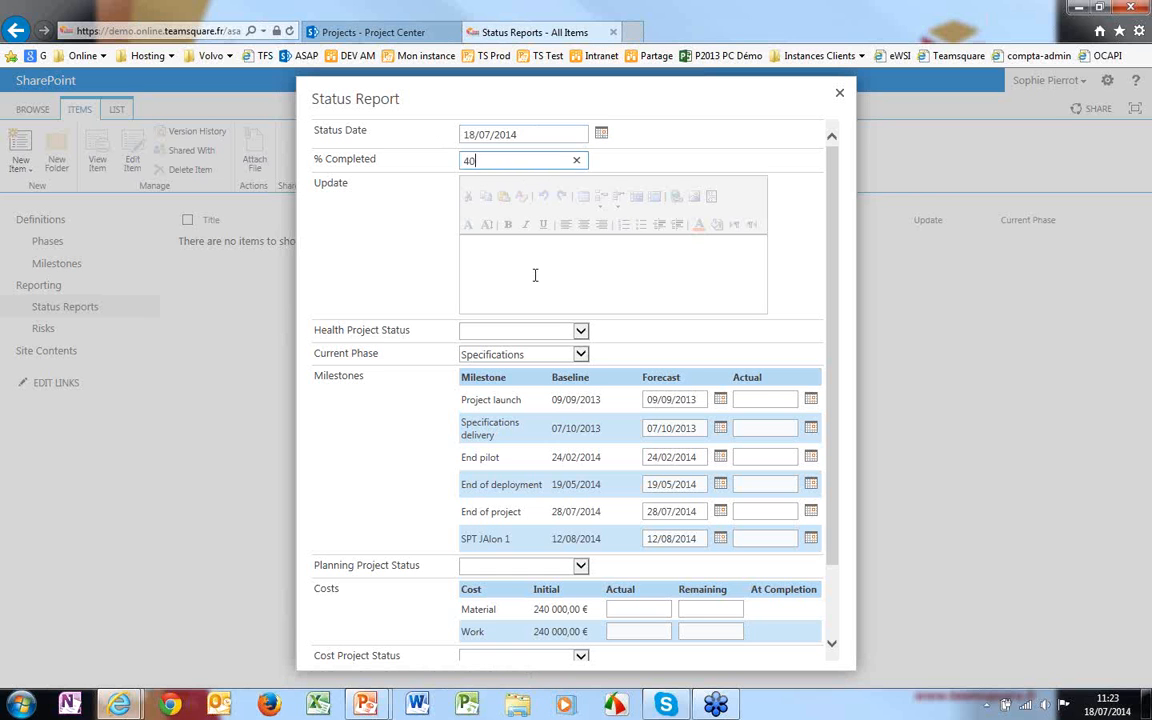
# - Set the status report's project health to Ok and choose Specifications as the current phase
pyautogui.click(592, 277)
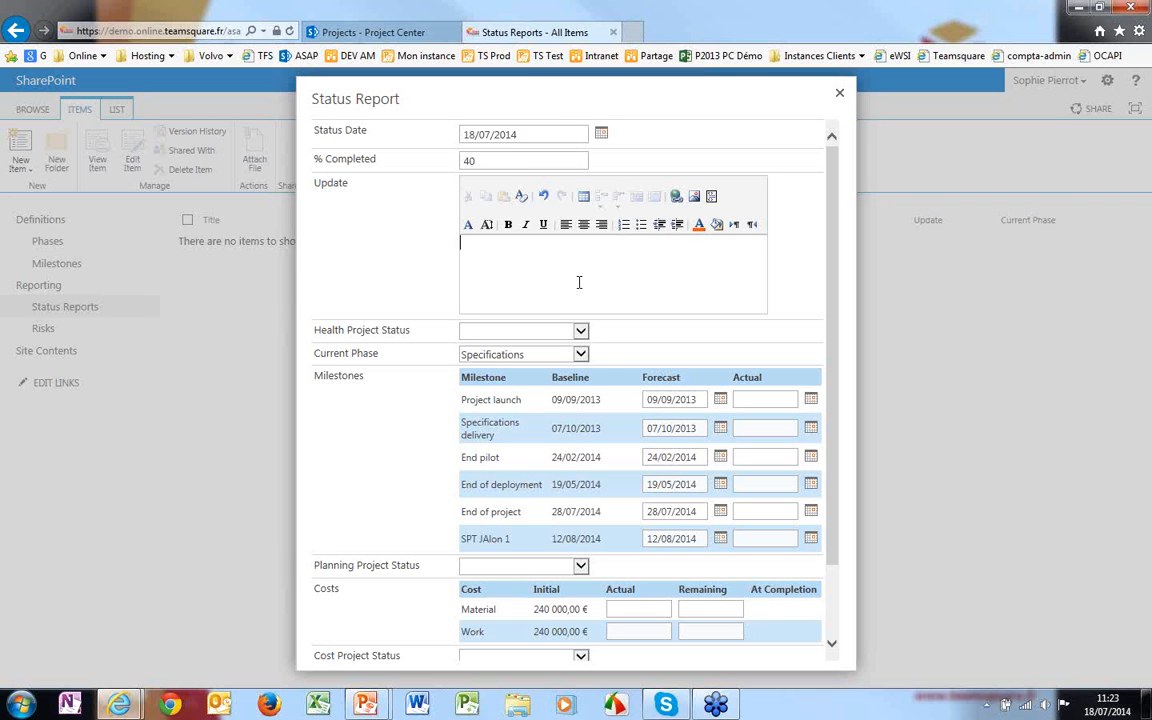
pyautogui.click(579, 332)
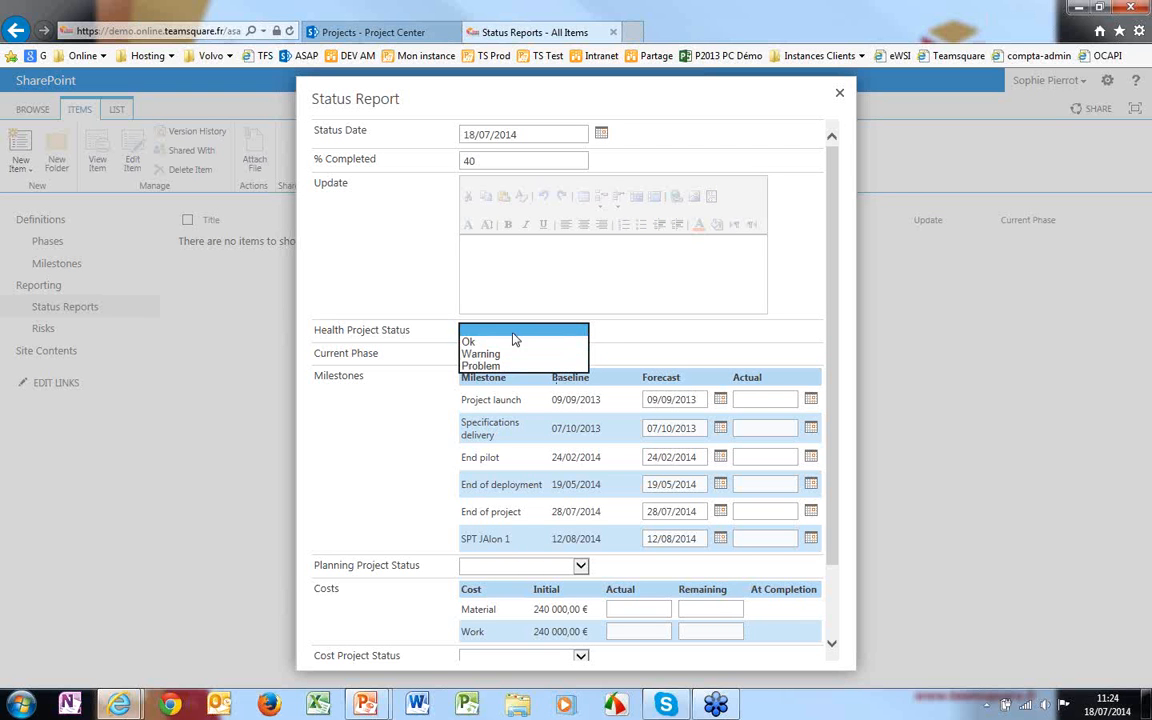
pyautogui.click(478, 341)
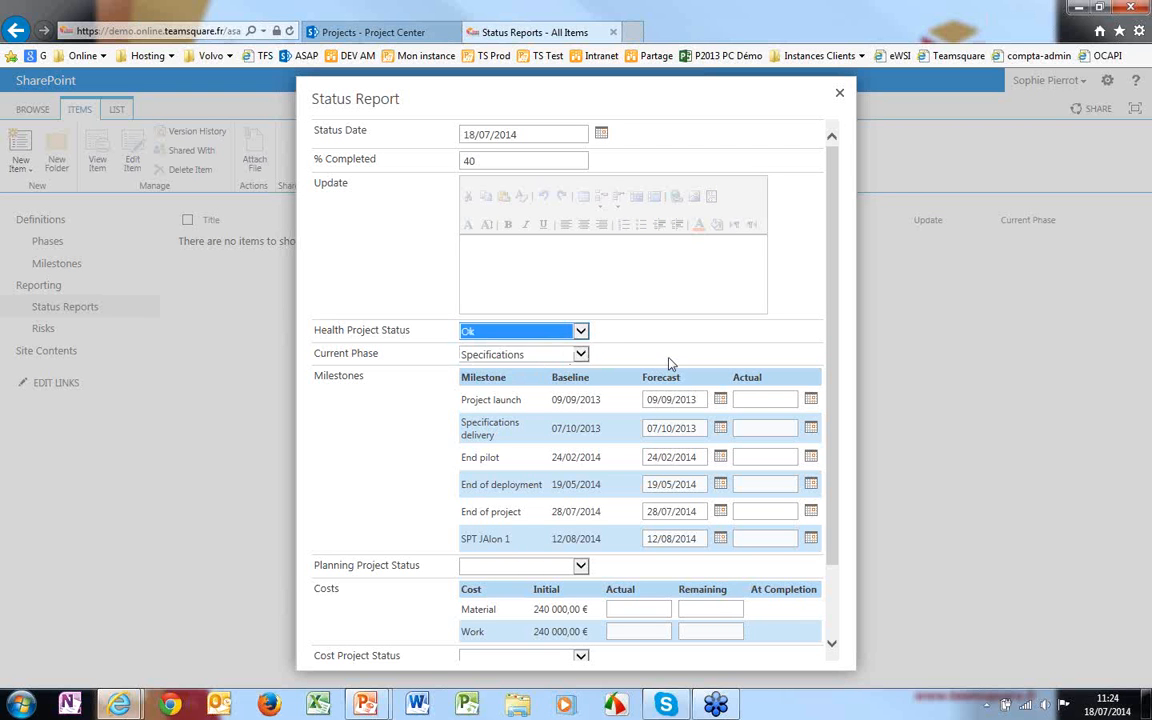
pyautogui.click(518, 356)
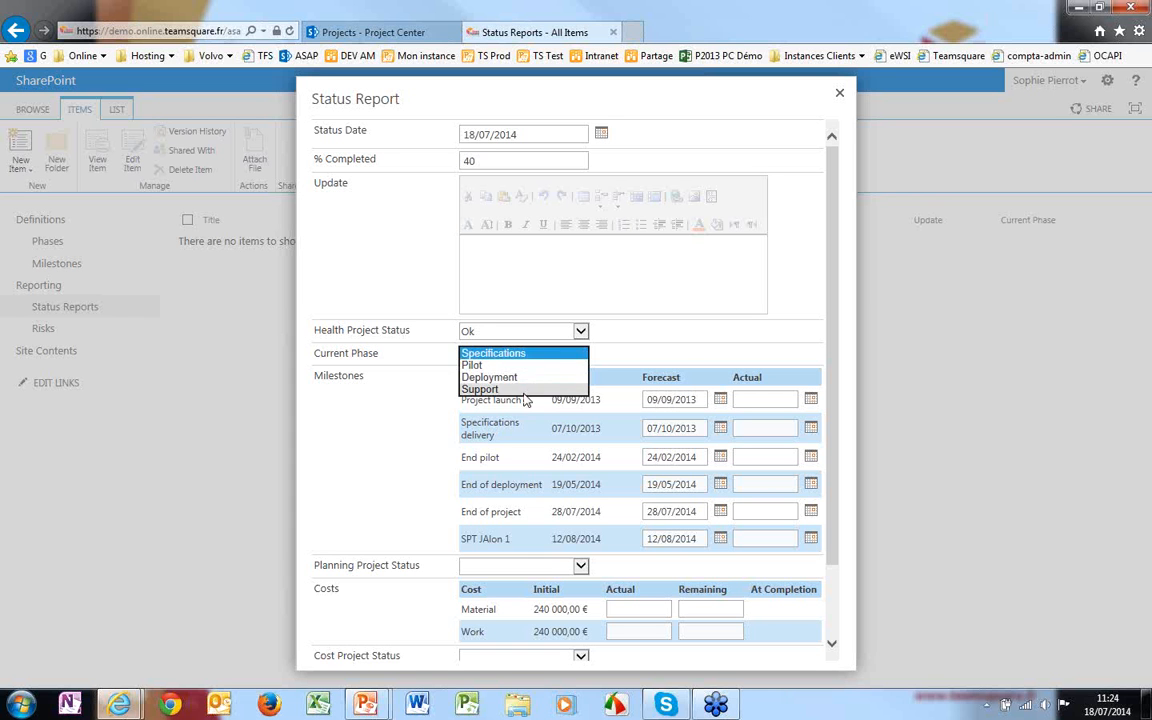
pyautogui.click(492, 354)
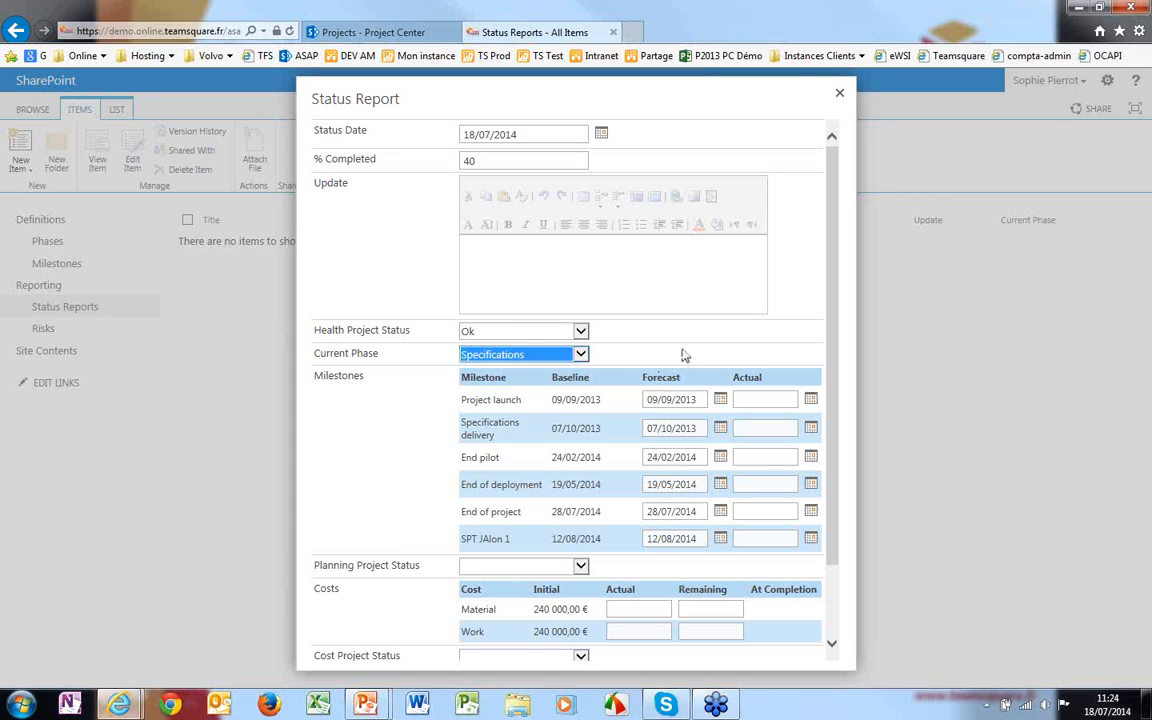
# - Set the actual date of the Project launch milestone to 19/11/2013 in the status report
pyautogui.click(755, 403)
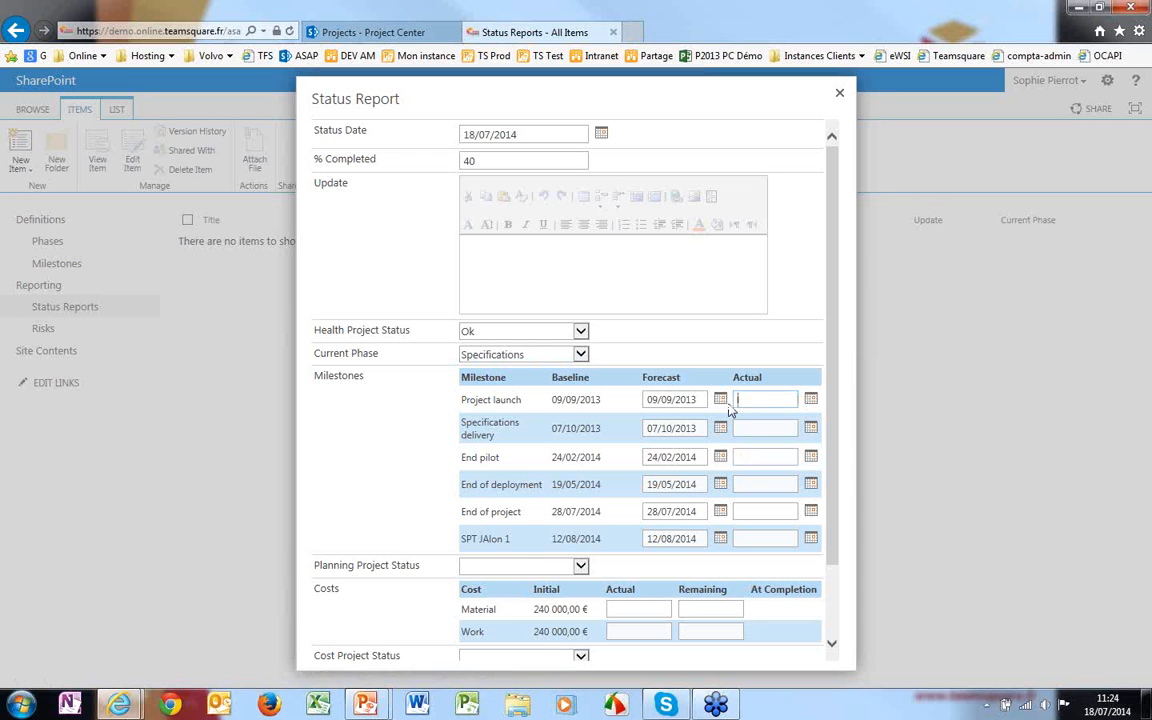
pyautogui.click(811, 401)
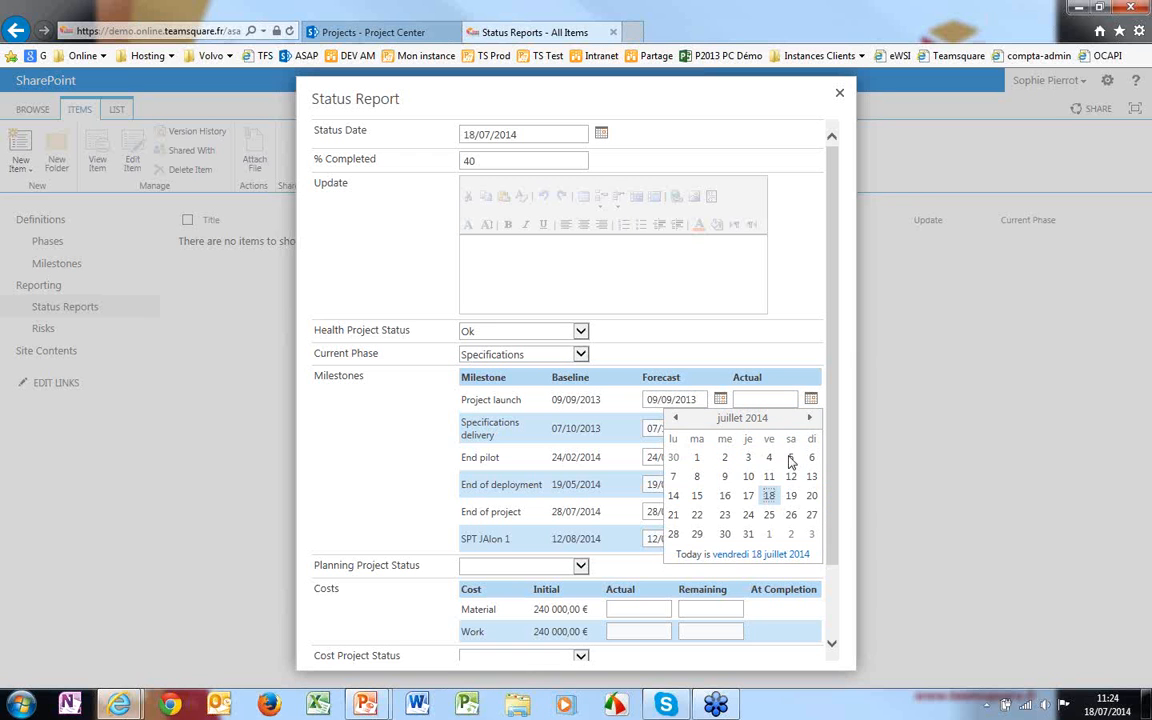
pyautogui.click(677, 419)
pyautogui.click(677, 419)
pyautogui.click(677, 419)
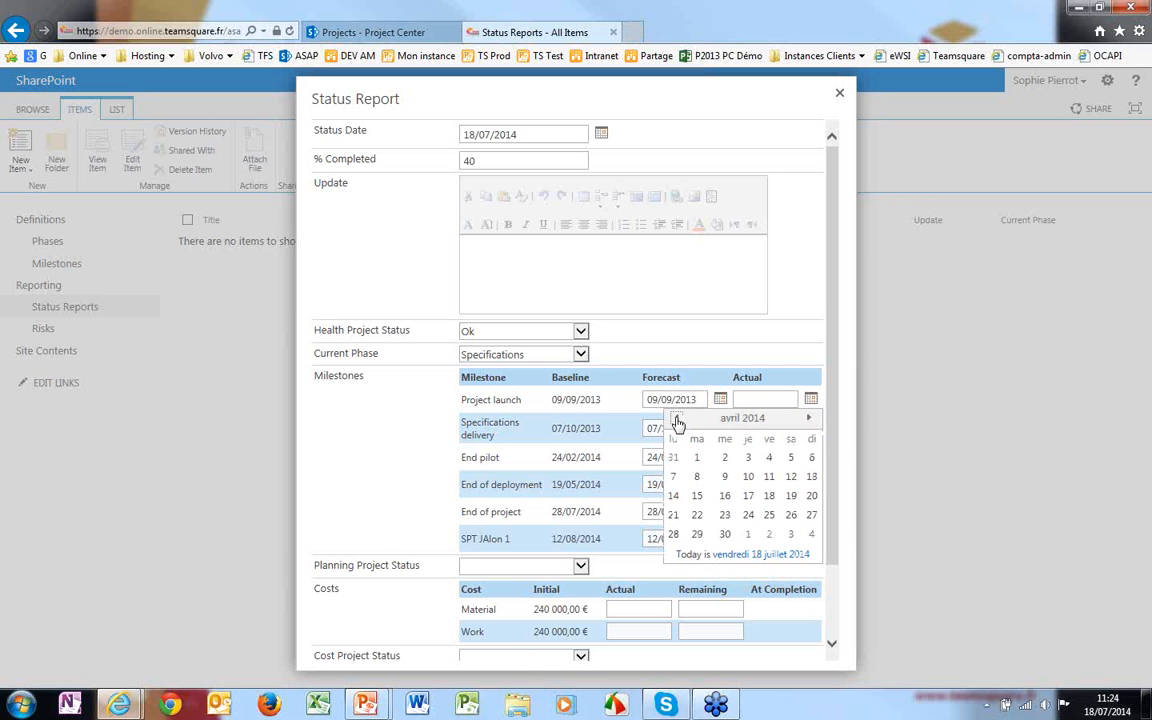
pyautogui.click(677, 419)
pyautogui.click(677, 419)
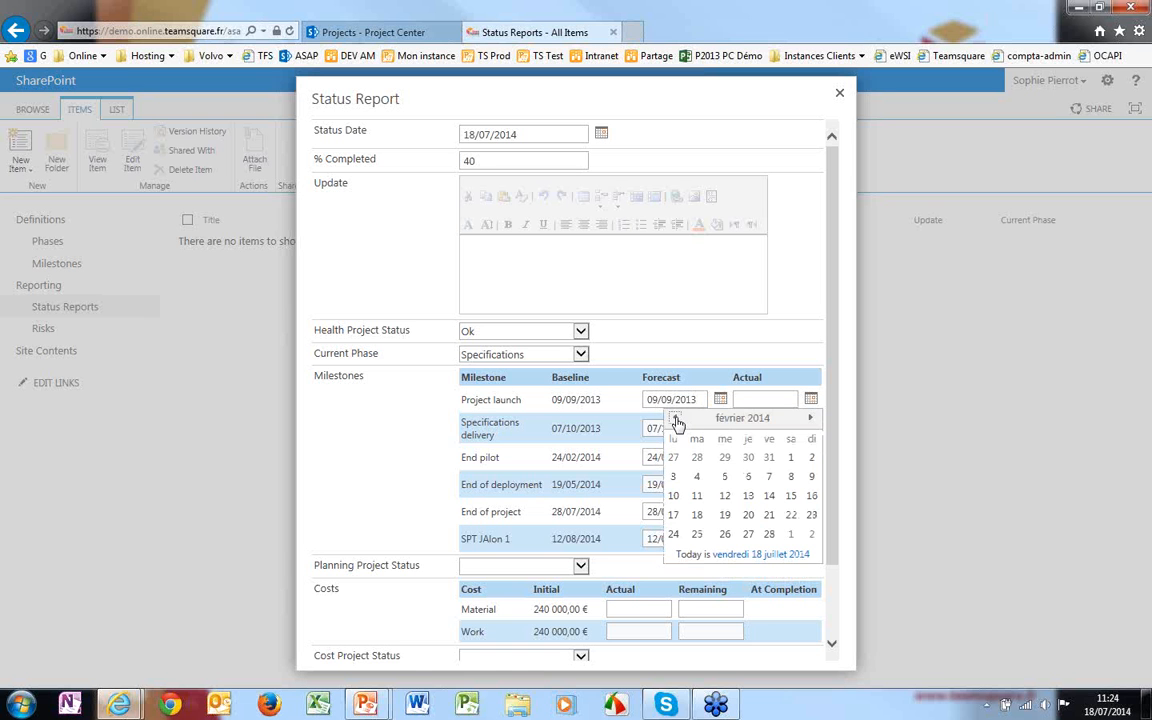
pyautogui.click(677, 419)
pyautogui.click(677, 419)
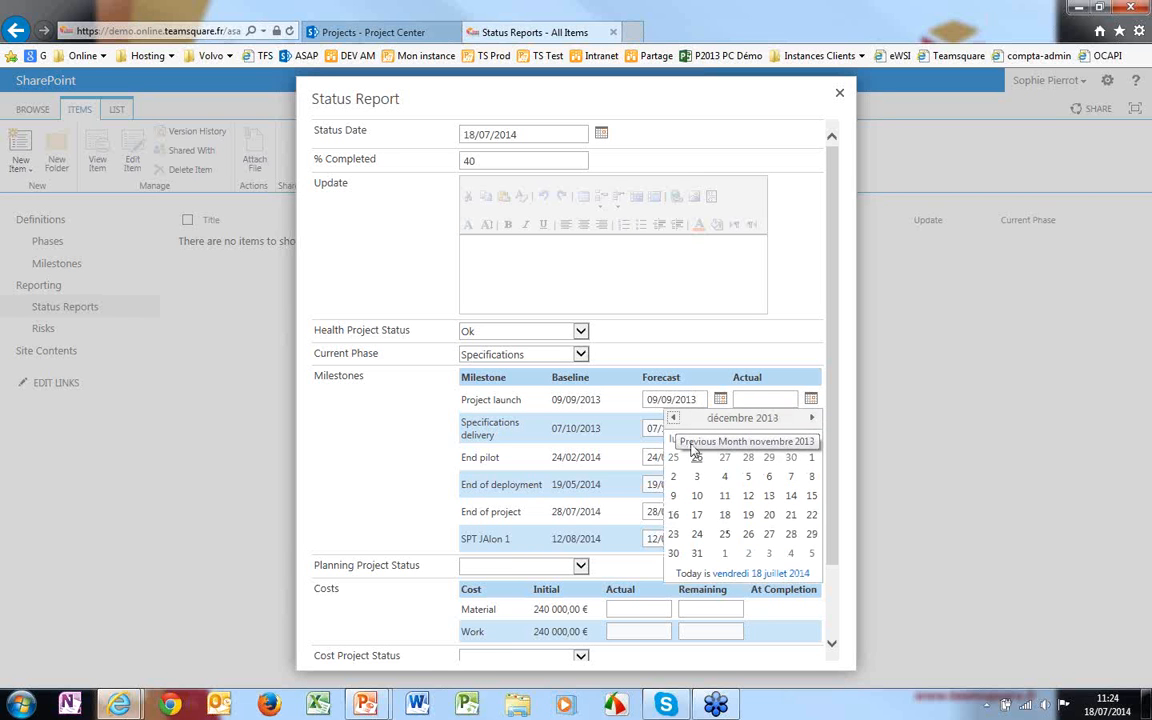
pyautogui.click(675, 419)
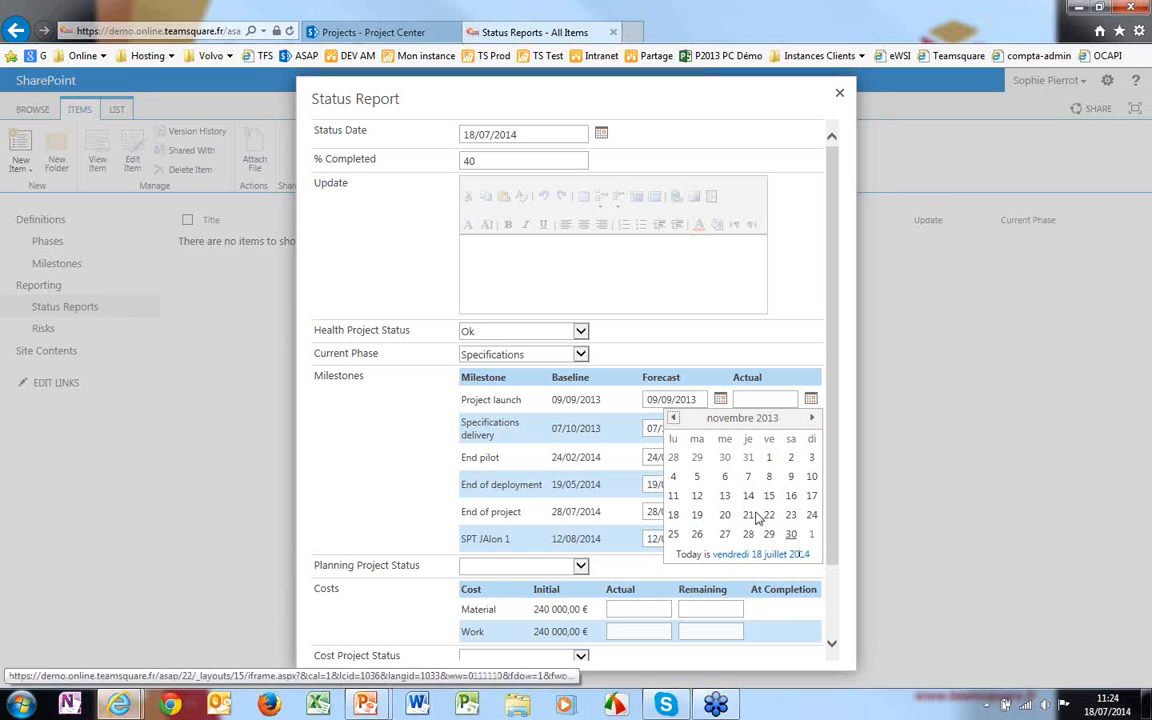
pyautogui.click(699, 515)
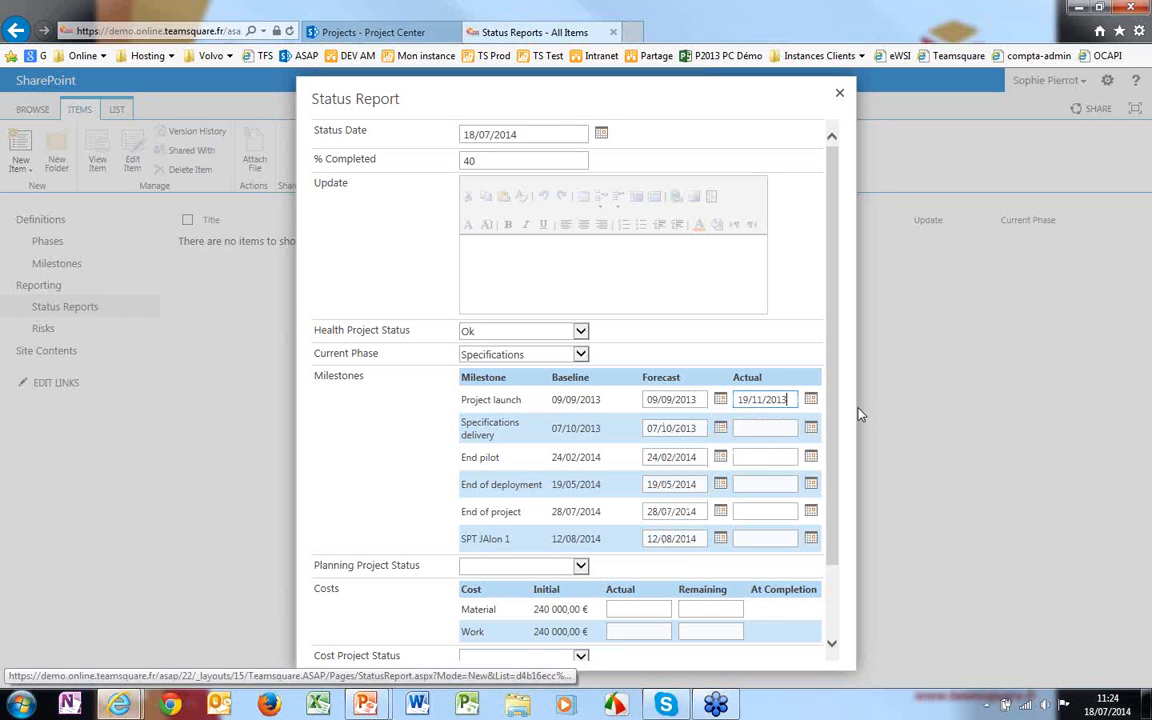
# - Set the actual date of the Specifications delivery milestone to 12/11/2013 in the status report
pyautogui.click(778, 429)
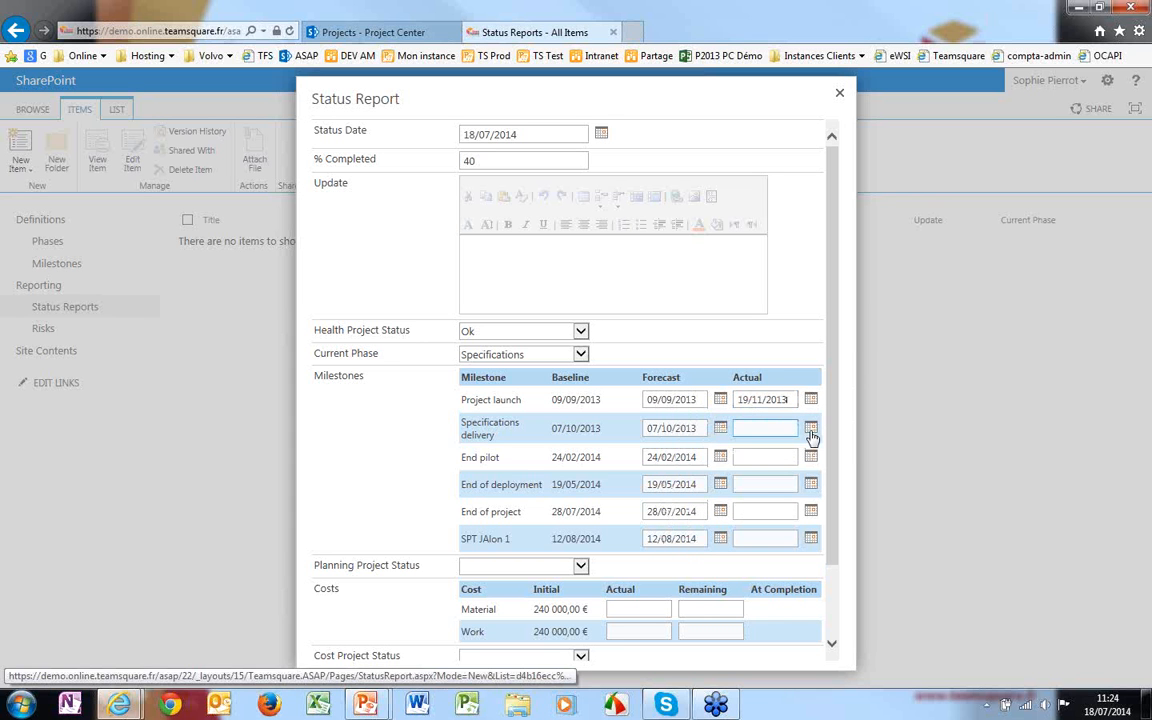
pyautogui.click(811, 428)
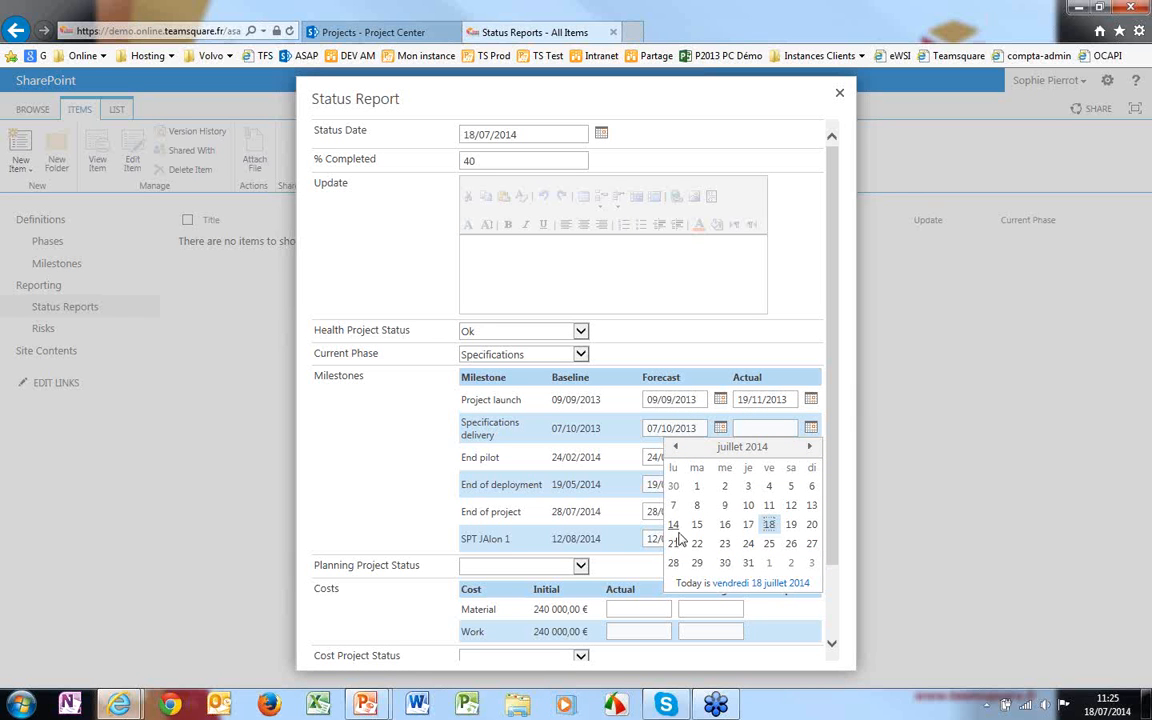
pyautogui.click(675, 448)
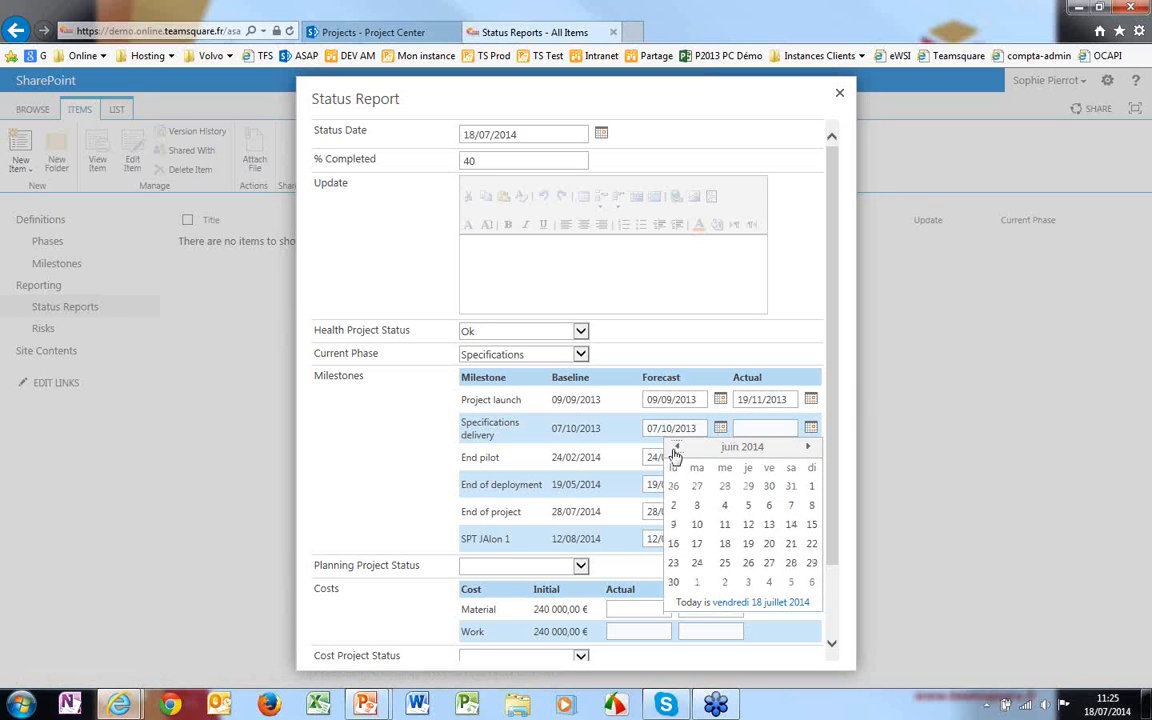
pyautogui.click(677, 449)
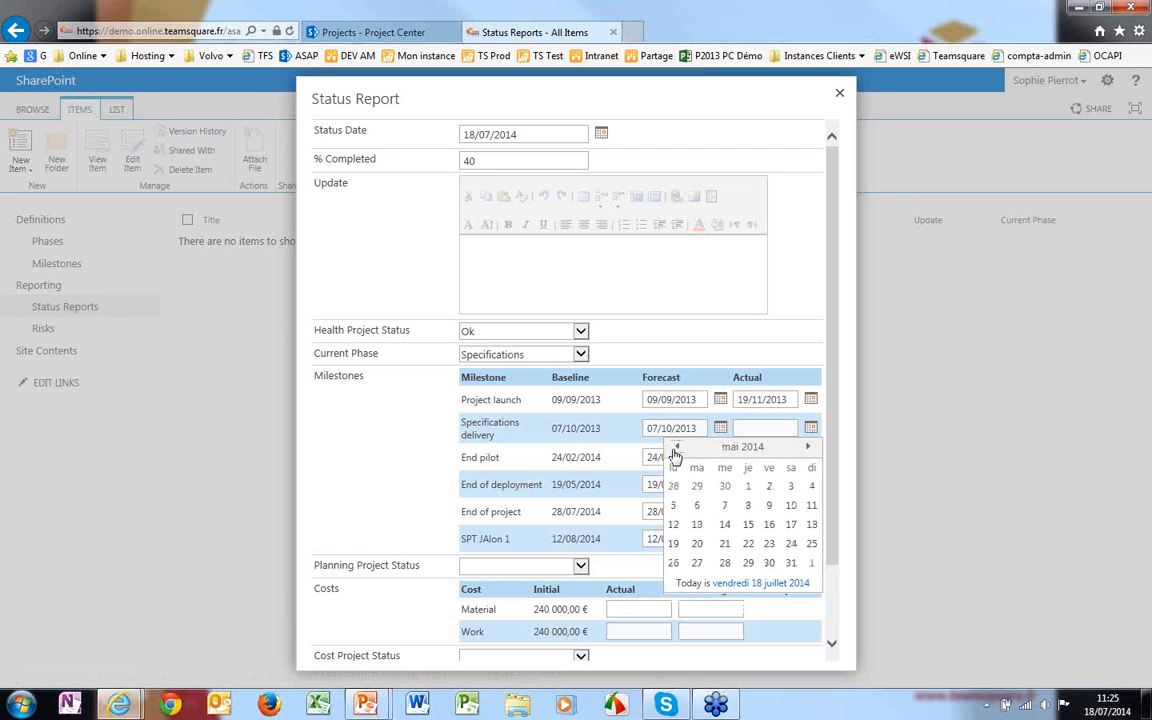
pyautogui.click(677, 449)
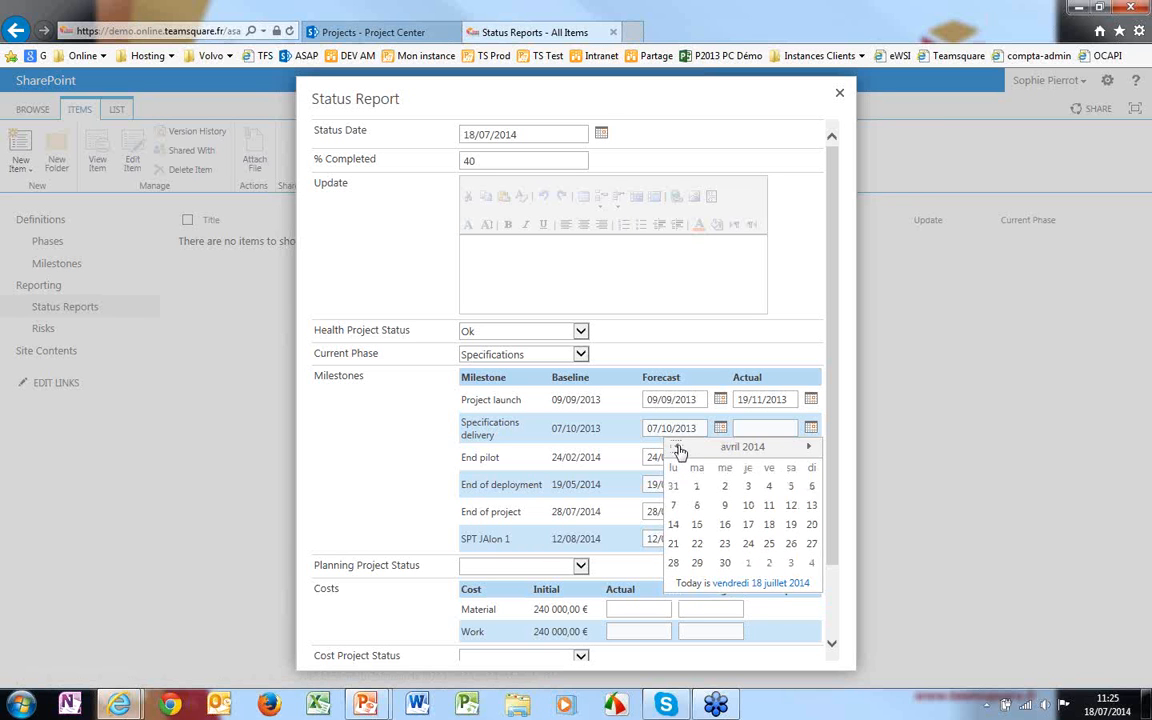
pyautogui.click(677, 449)
pyautogui.click(677, 449)
pyautogui.click(677, 449)
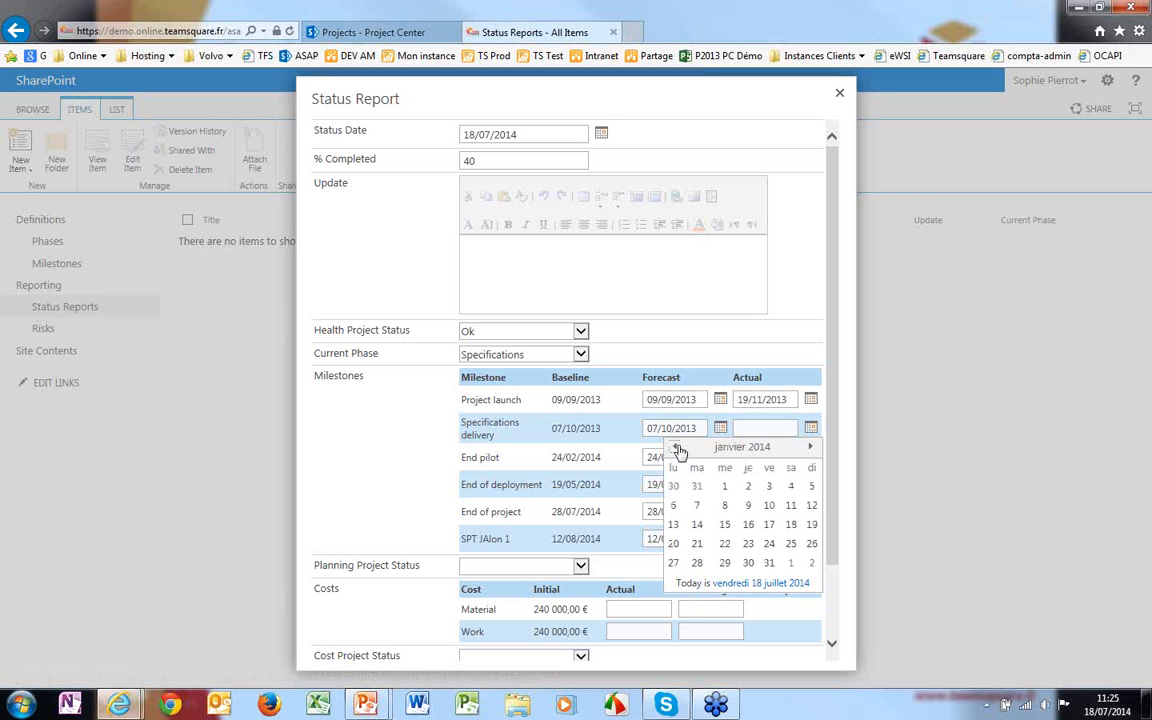
pyautogui.click(677, 449)
pyautogui.click(677, 449)
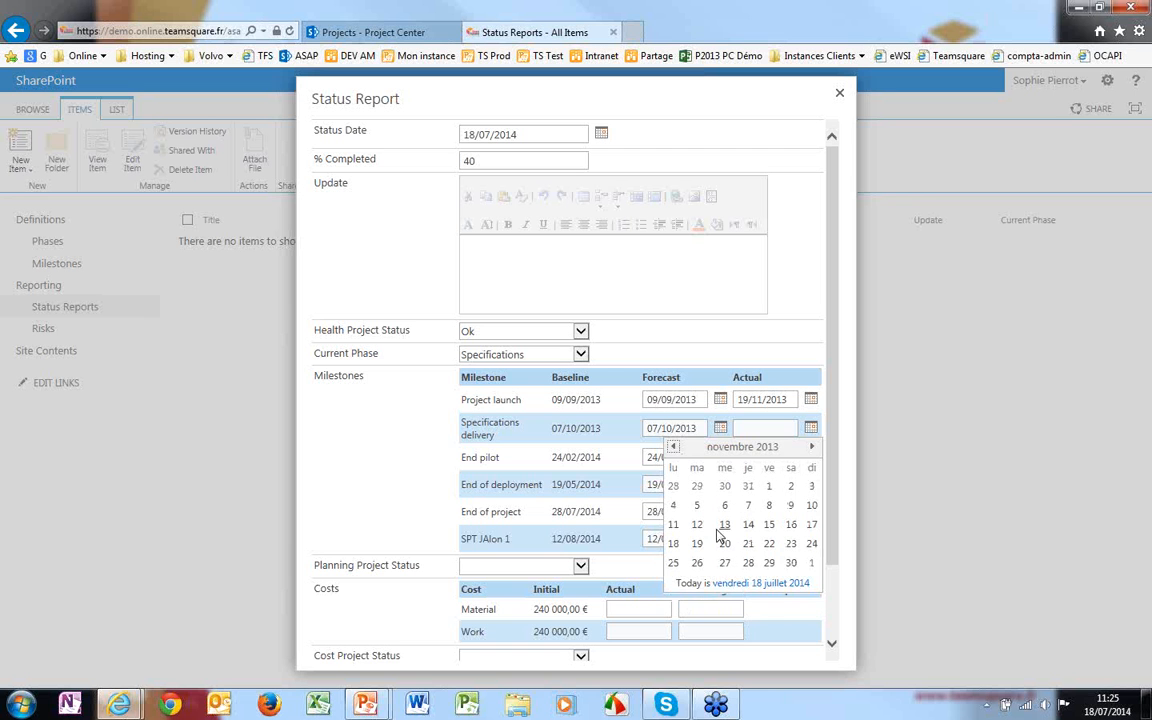
pyautogui.click(697, 525)
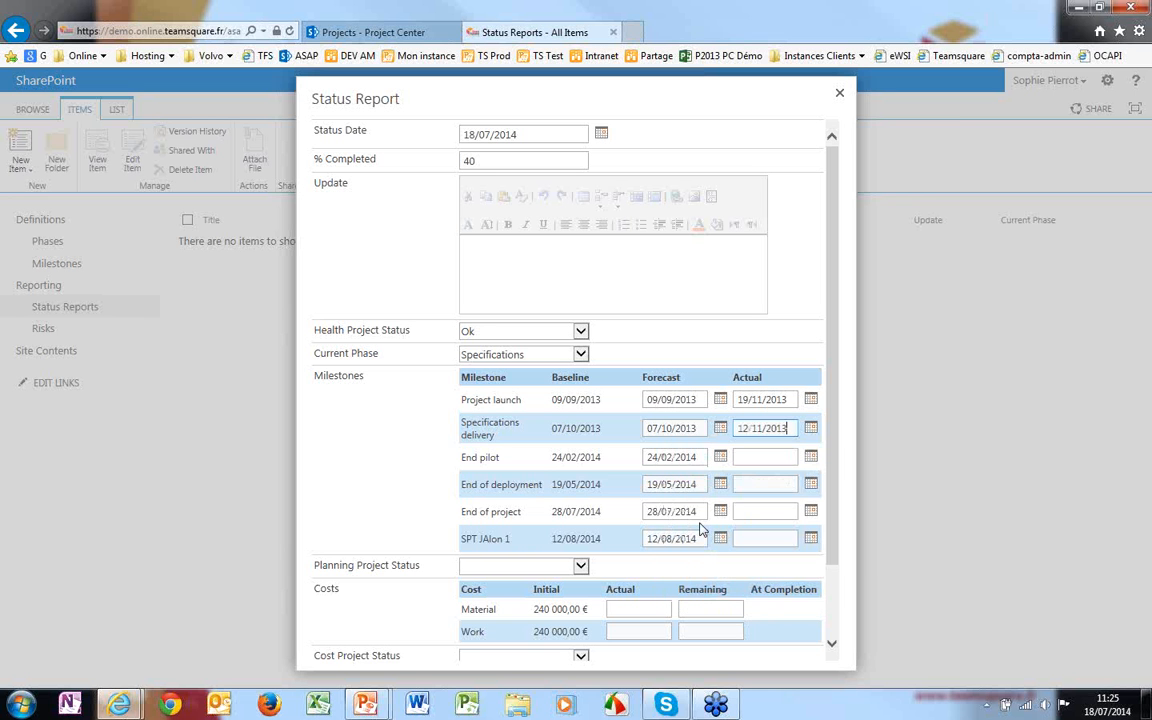
# - Set the status report's planning project status to Warning
pyautogui.click(766, 457)
pyautogui.scroll(-2, 449, 563)
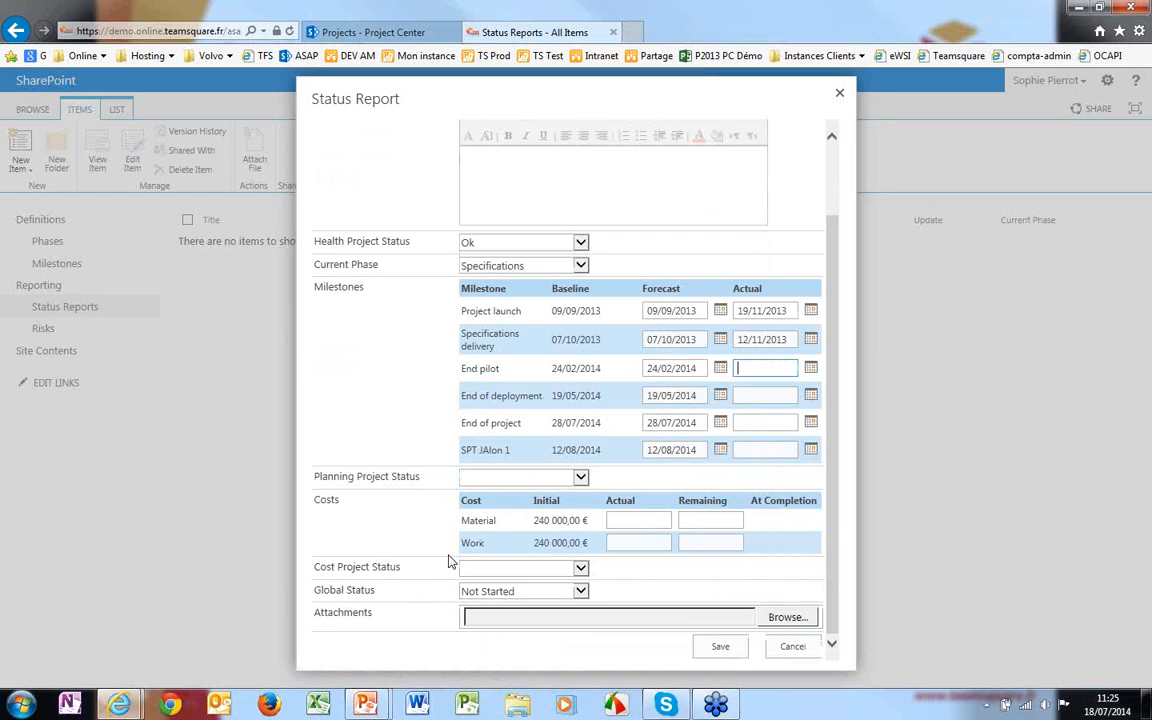
pyautogui.click(581, 477)
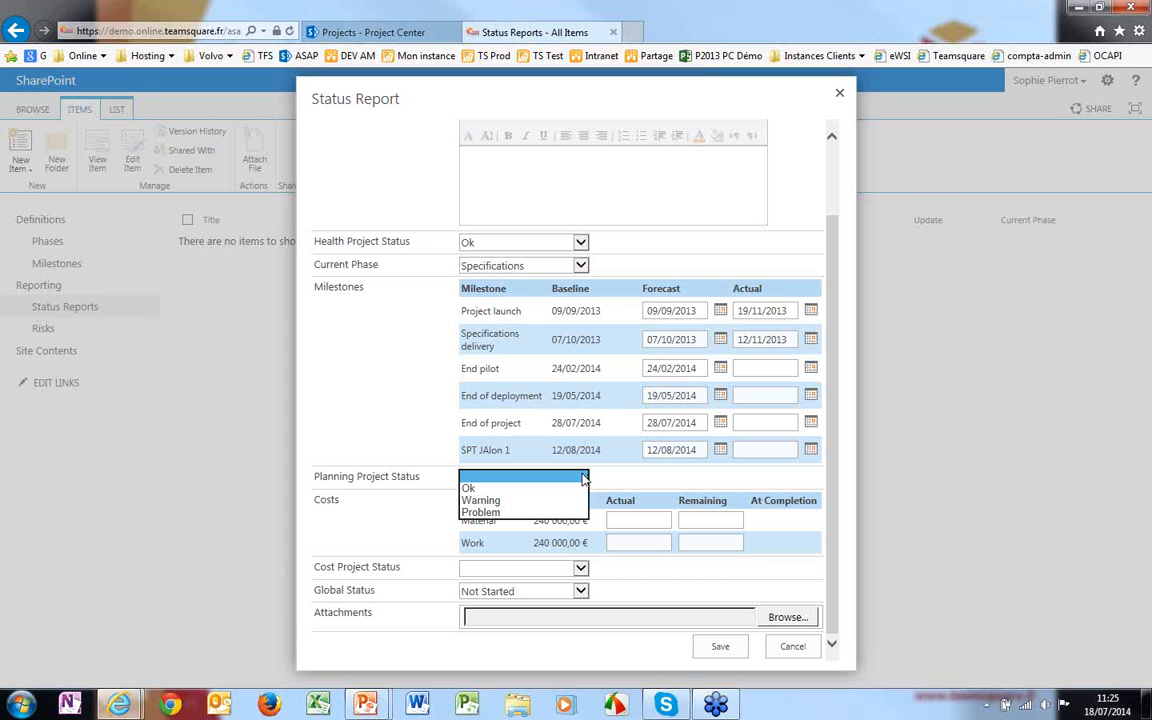
pyautogui.click(510, 501)
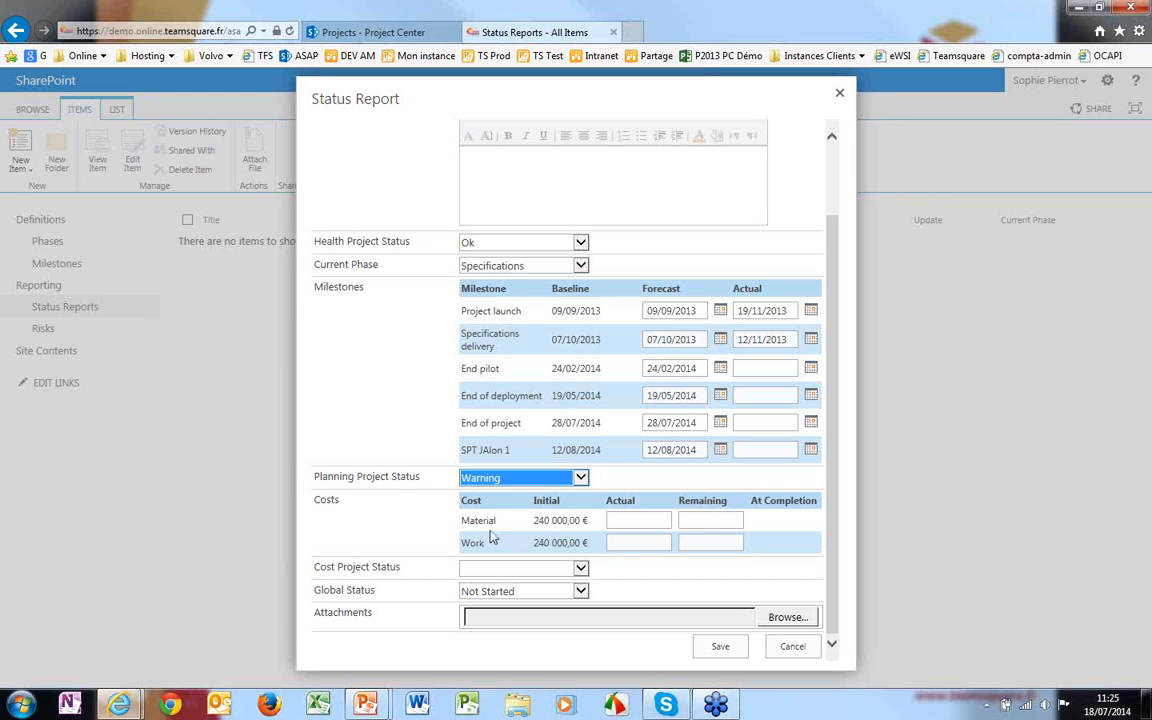
# - Enter an actual cost of 120000 and a remaining cost of 130000 for Work in the status report
pyautogui.click(625, 519)
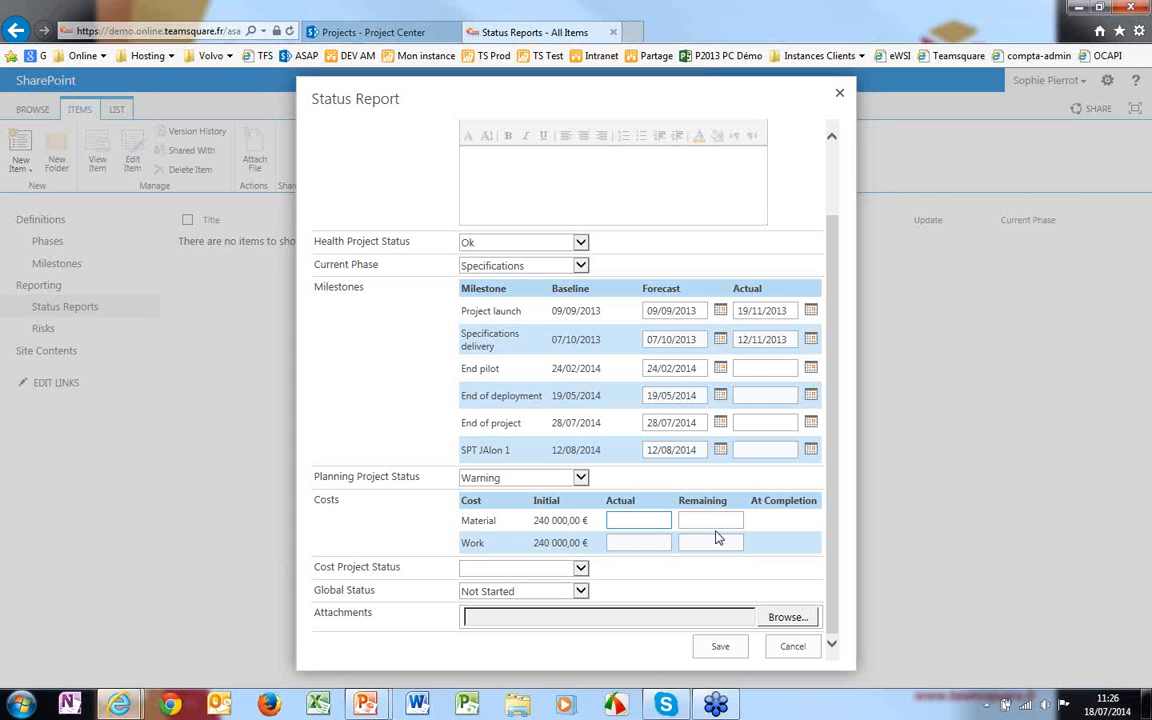
pyautogui.click(624, 543)
pyautogui.write('1')
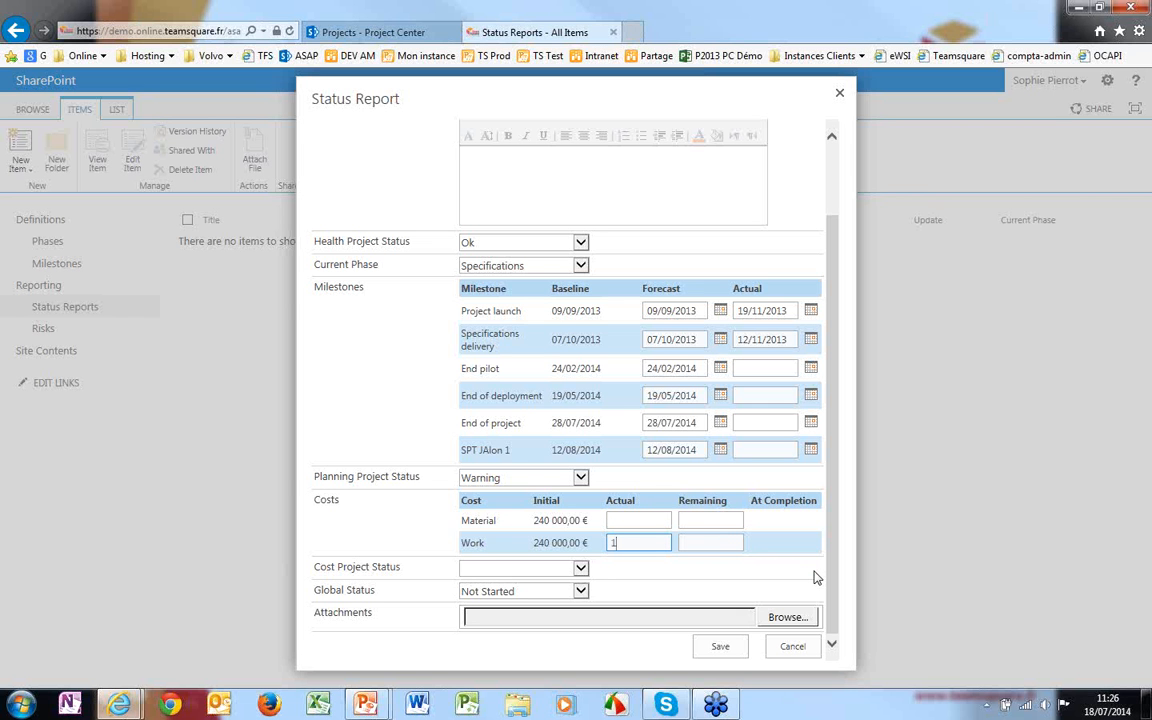
pyautogui.write('20000')
pyautogui.press('Tab')
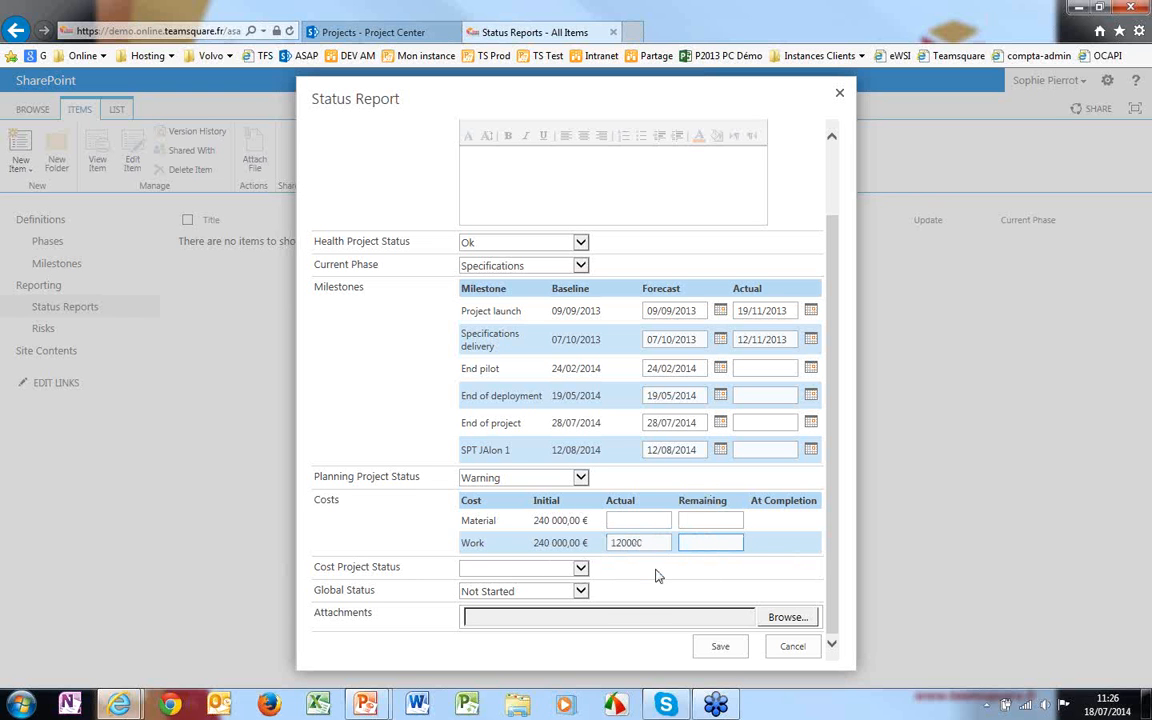
pyautogui.click(703, 546)
# - Set the cost project status to Warning and the global status to In Progress, and save the status report
pyautogui.click(581, 570)
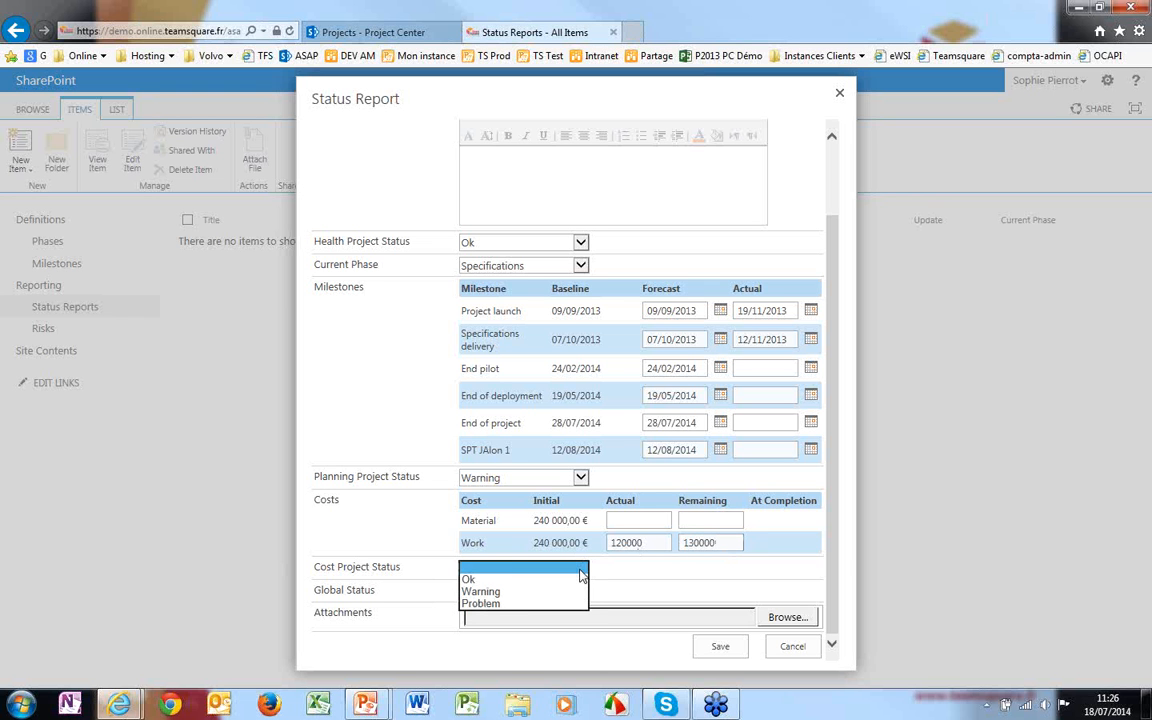
pyautogui.click(482, 591)
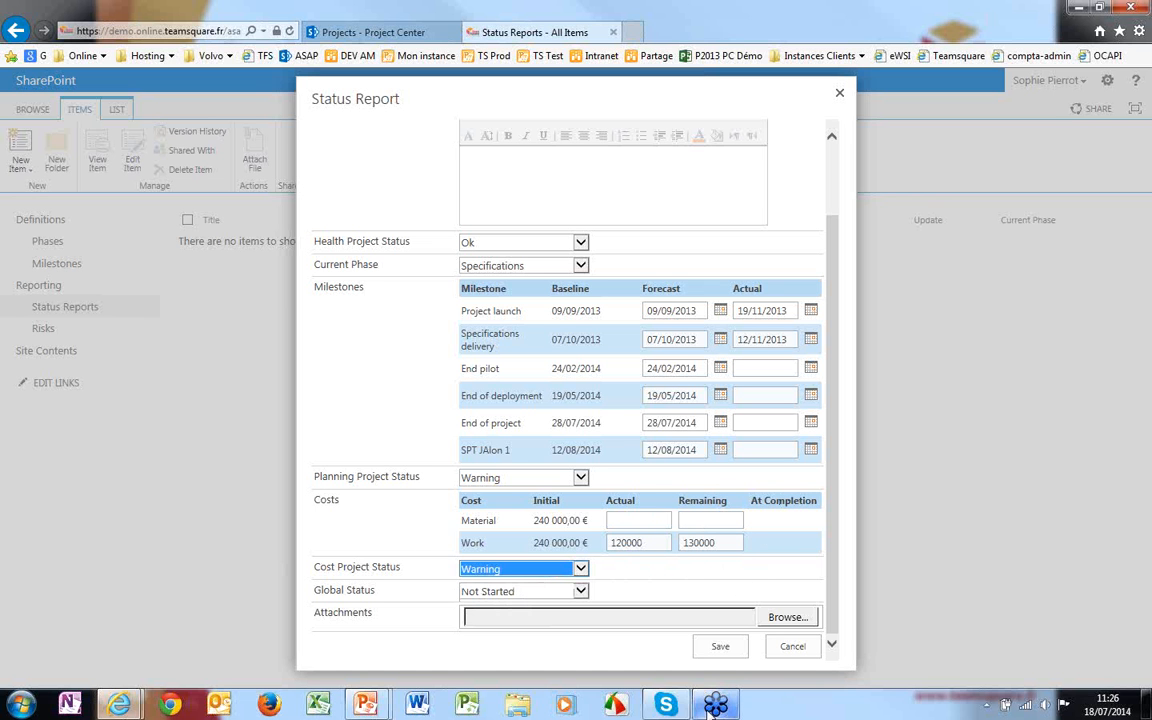
pyautogui.click(474, 594)
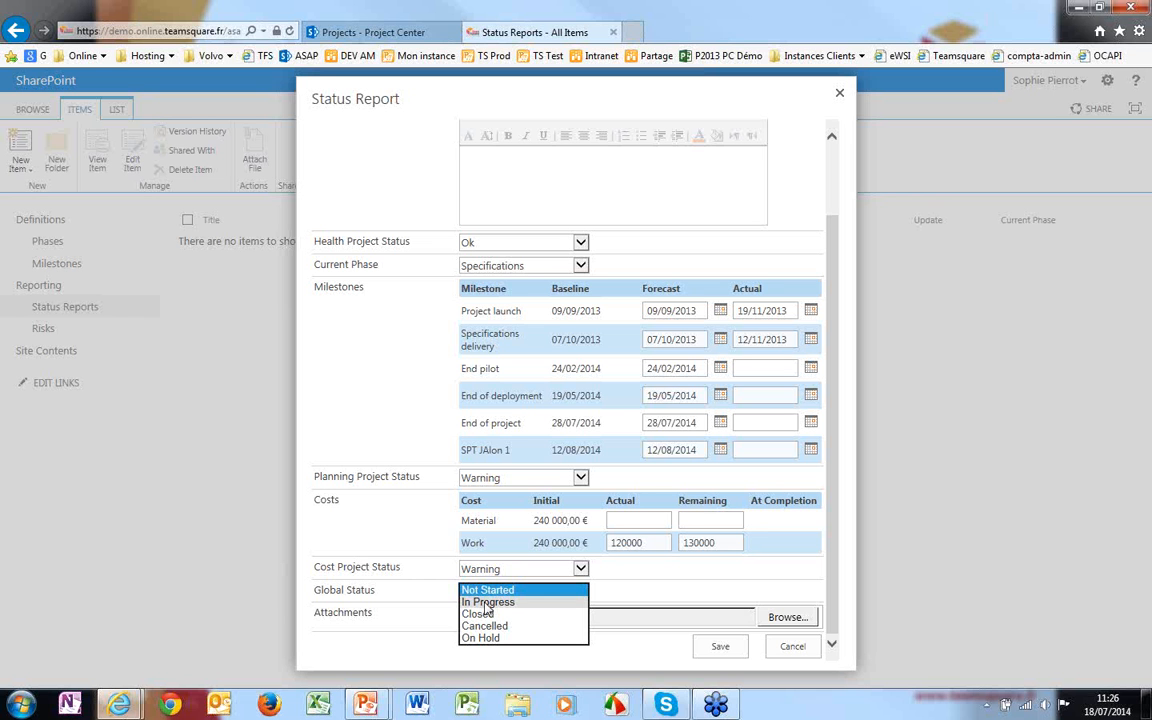
pyautogui.click(491, 595)
pyautogui.press('Down')
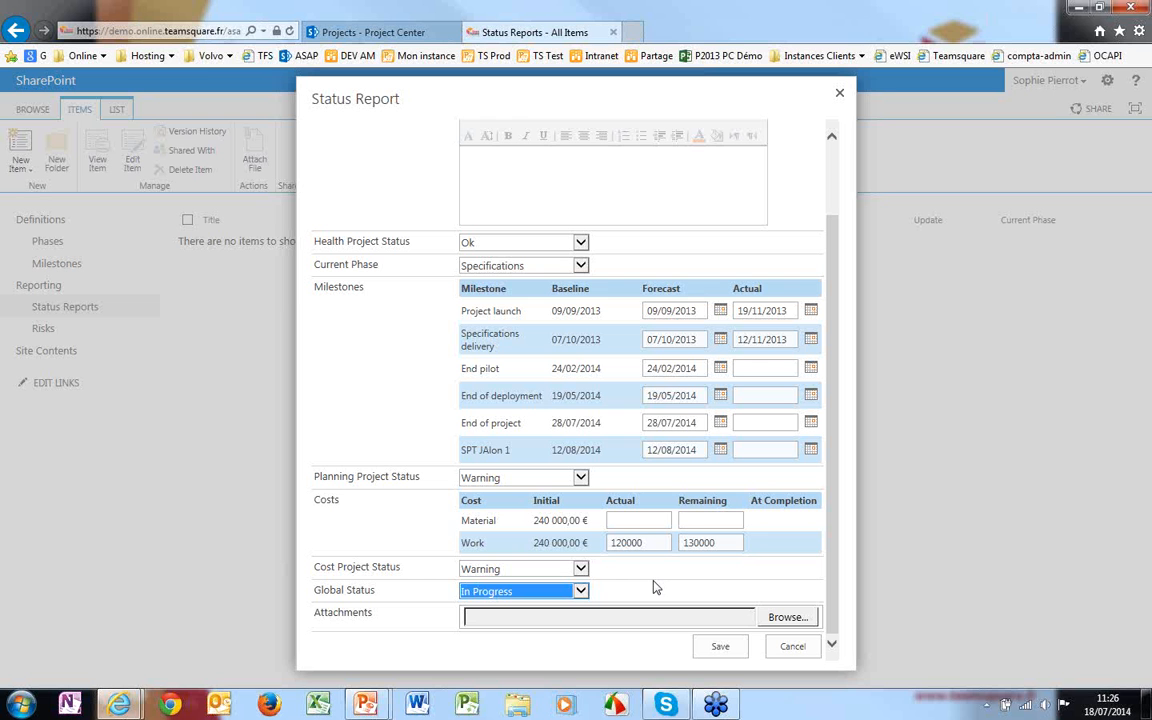
pyautogui.click(719, 655)
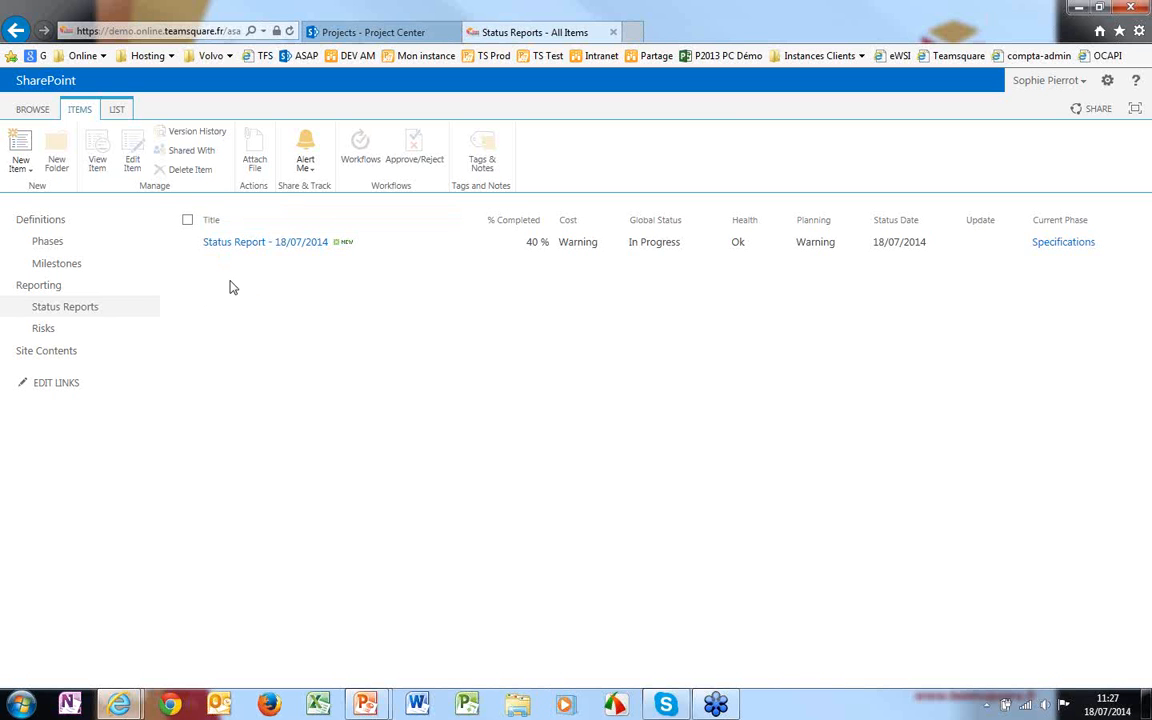
# - Return to the project site's home page and review its phases, milestones, project status, status reports and documents
pyautogui.click(32, 109)
pyautogui.click(115, 156)
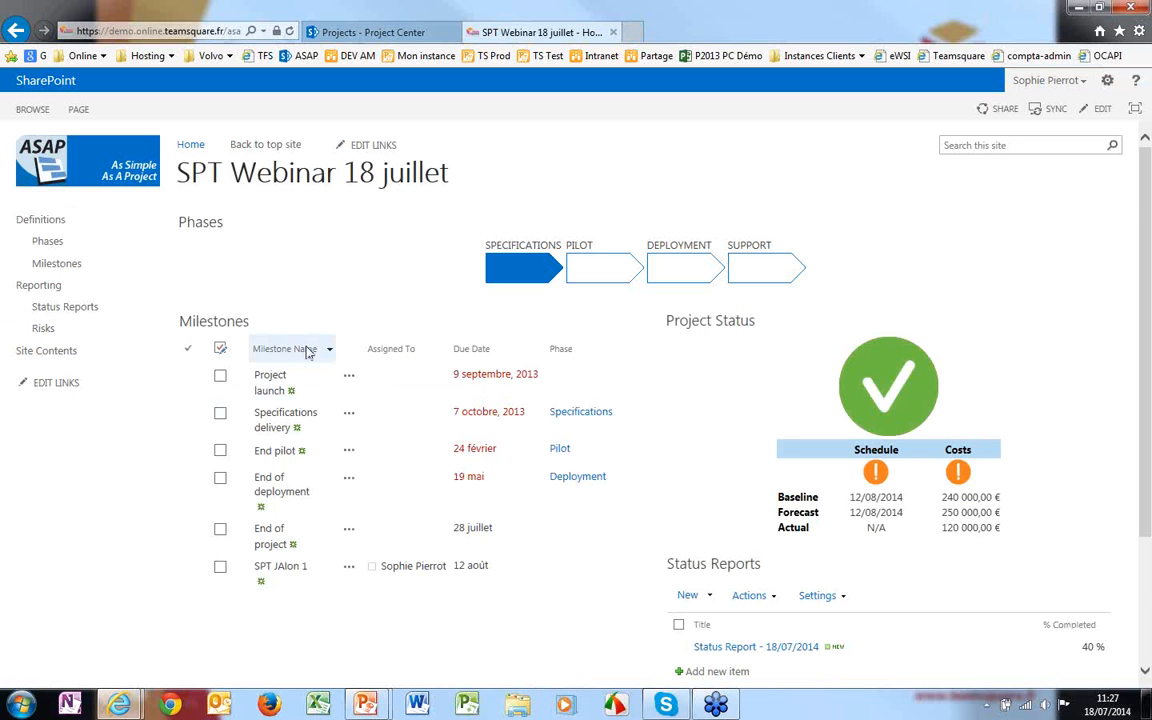
pyautogui.scroll(-1, 392, 377)
pyautogui.scroll(1, 702, 380)
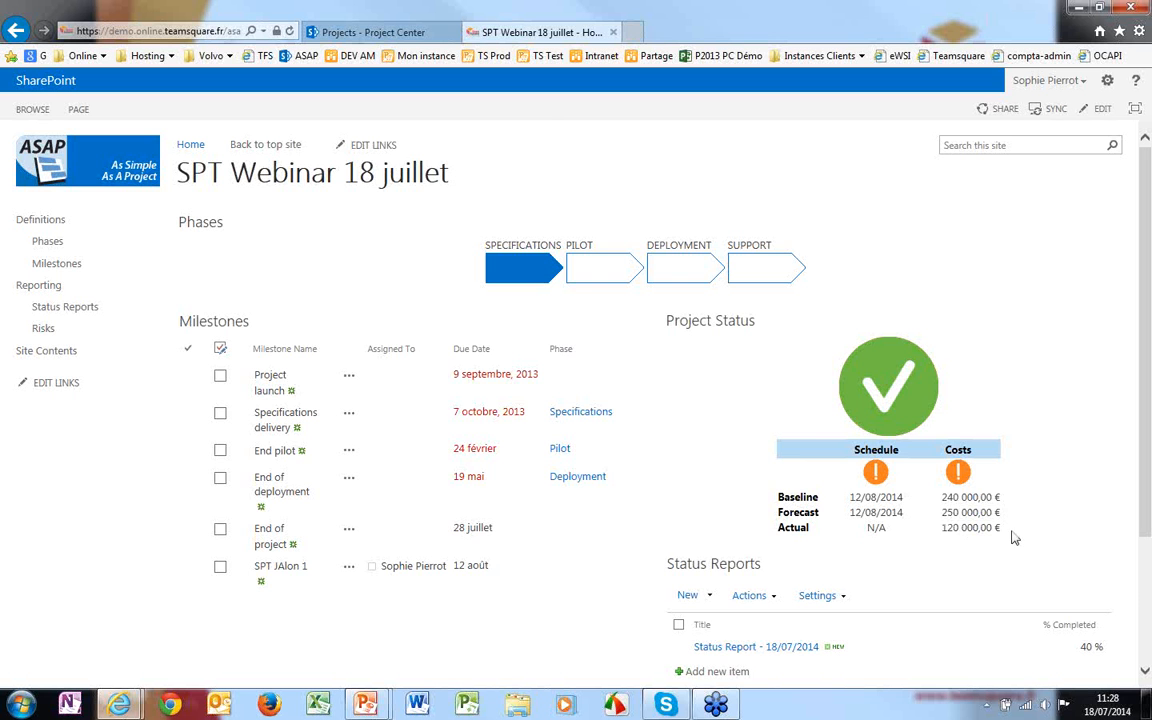
pyautogui.scroll(-2, 1022, 555)
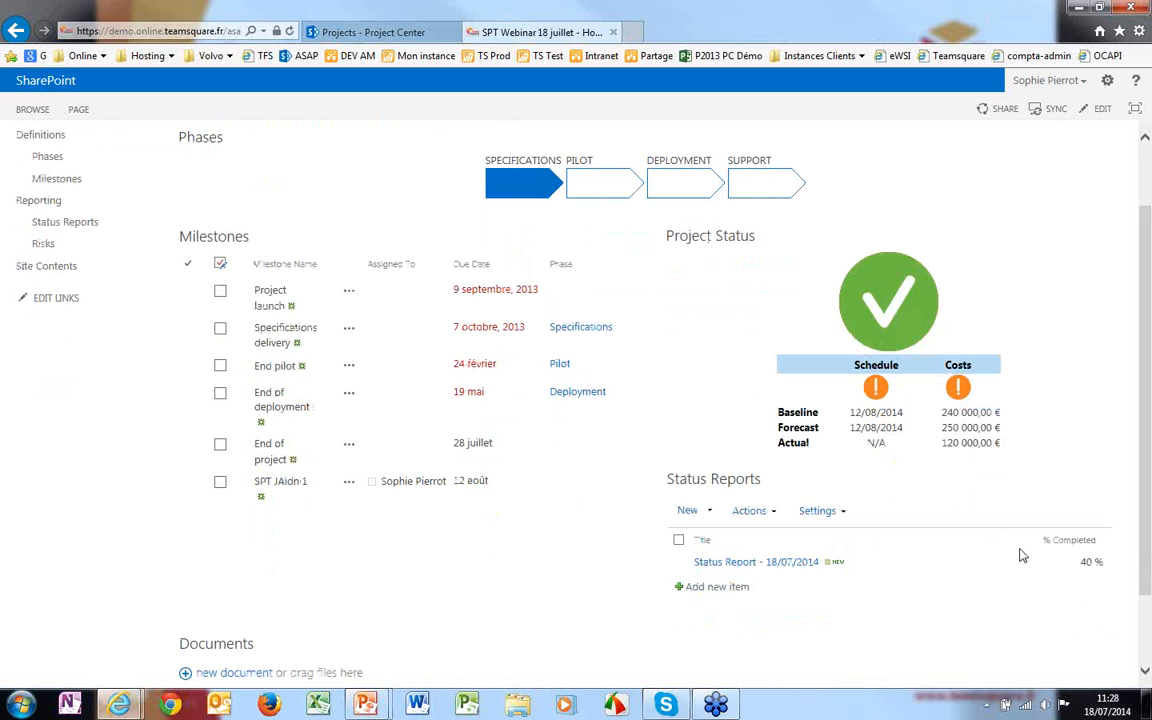
pyautogui.scroll(-2, 1022, 555)
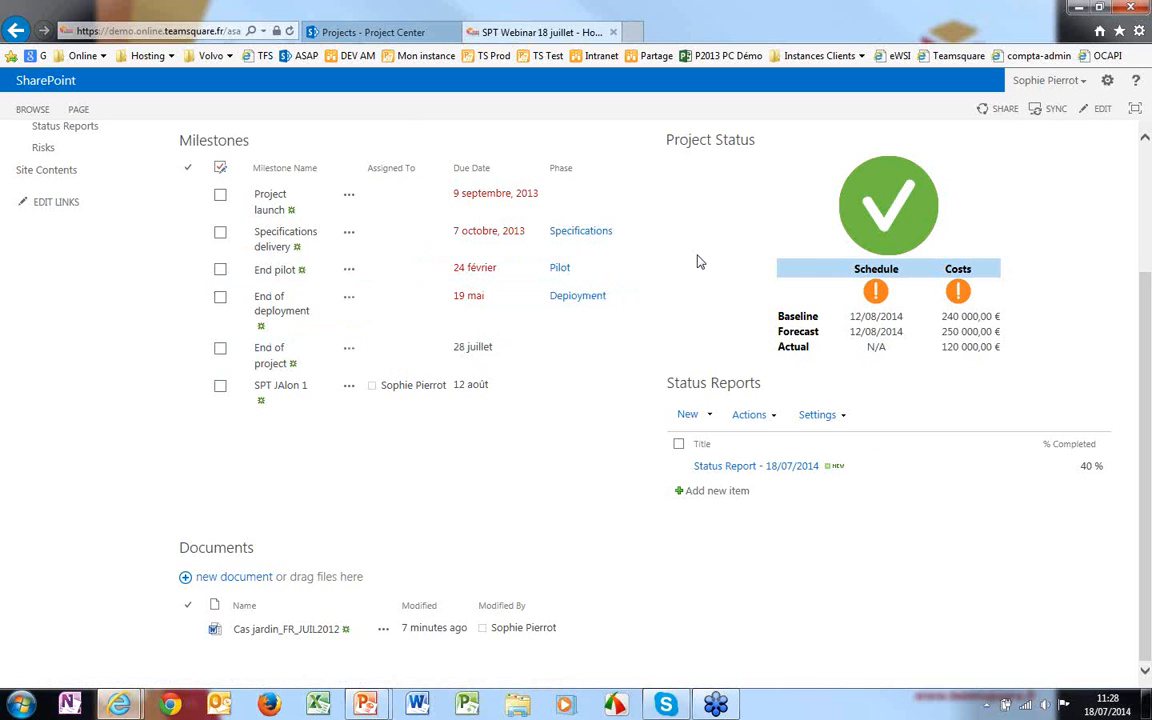
pyautogui.scroll(3, 700, 262)
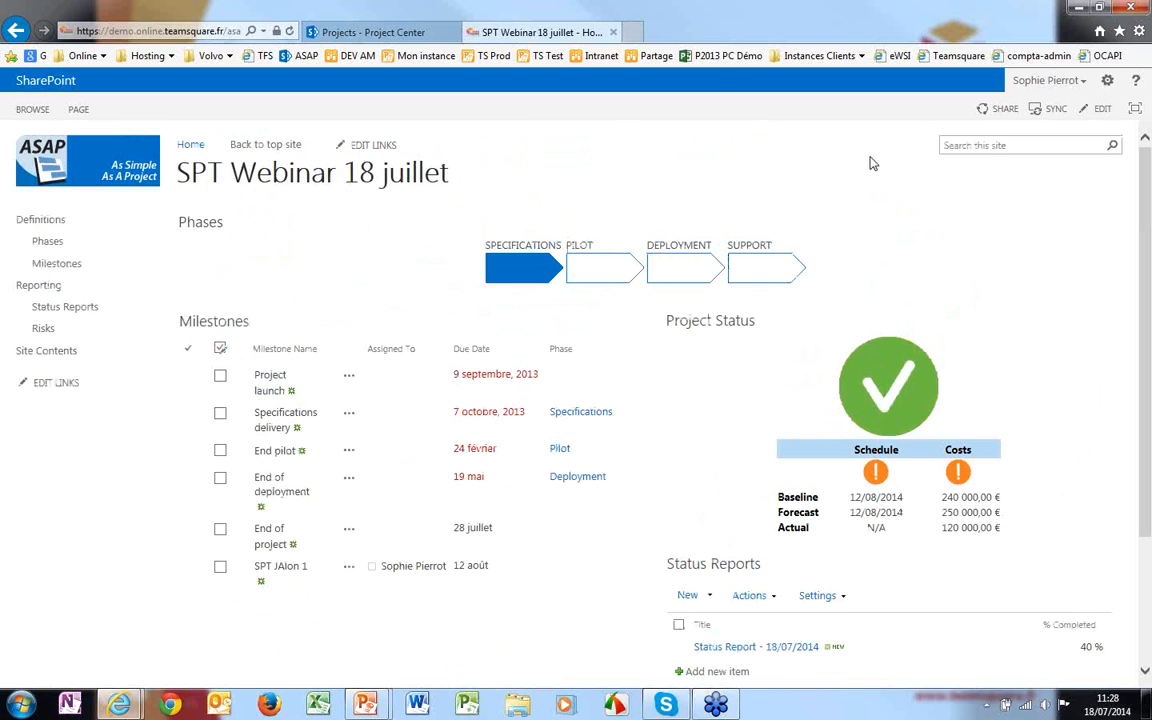
# - Go back to the top ASAP site and briefly switch to the PowerPoint slide show to present the tool's key elements
pyautogui.click(243, 147)
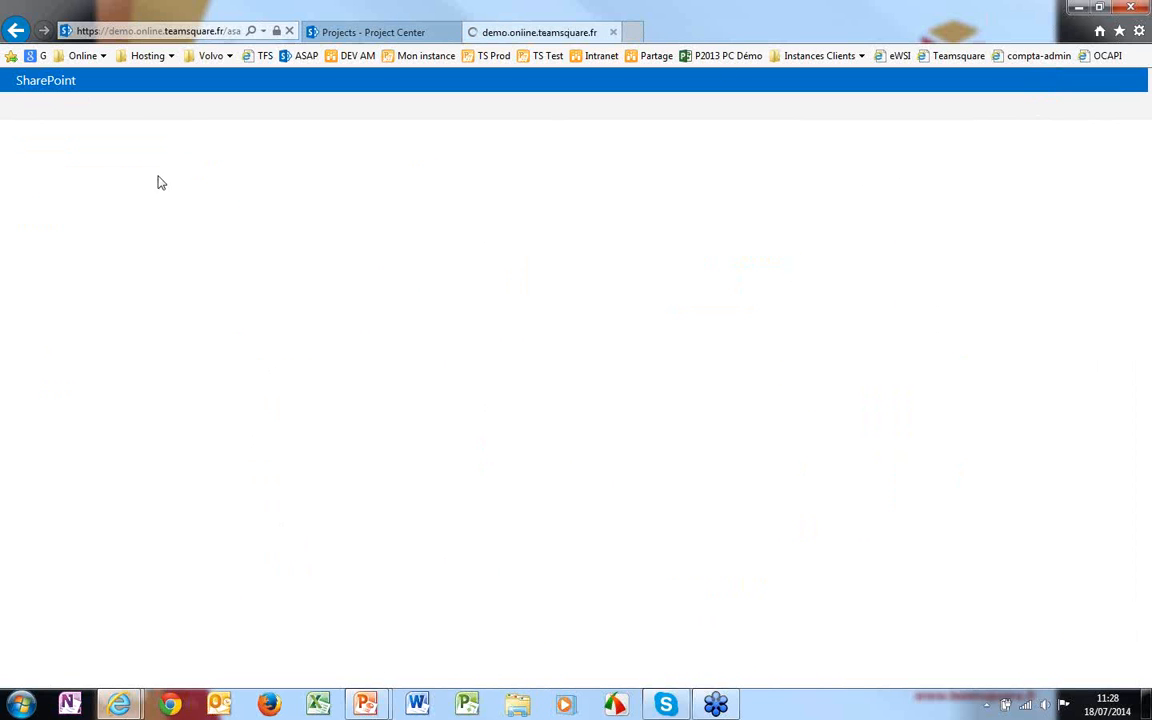
pyautogui.moveTo(366, 704)
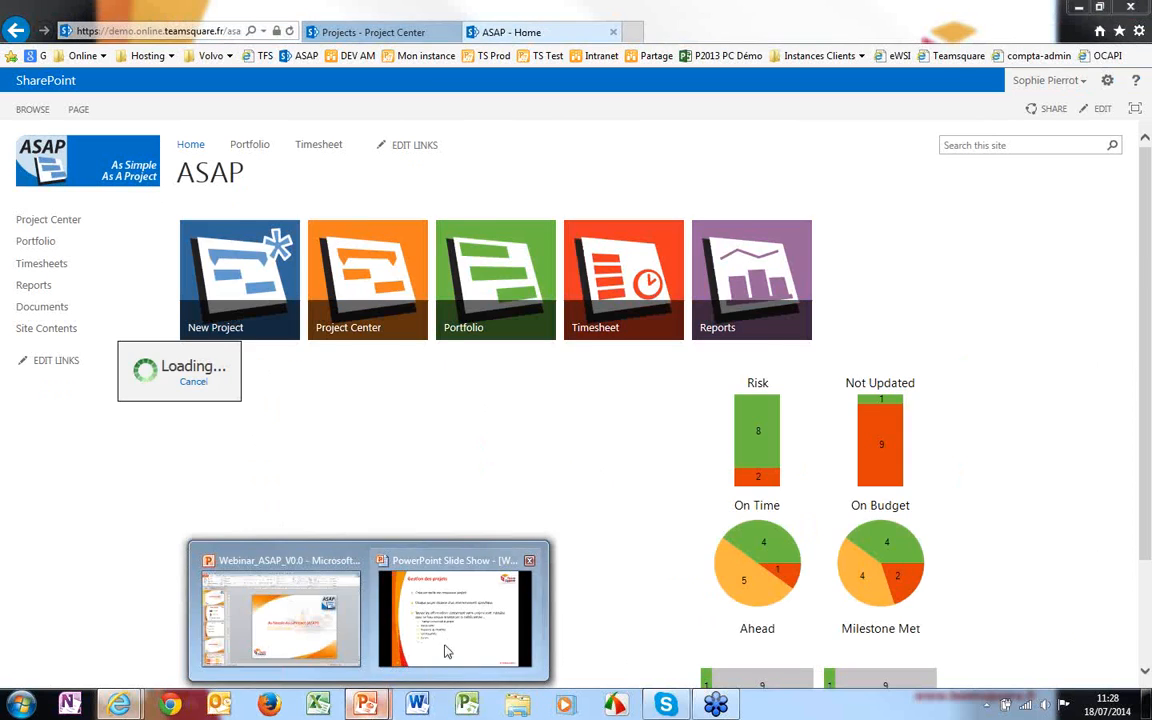
pyautogui.click(450, 646)
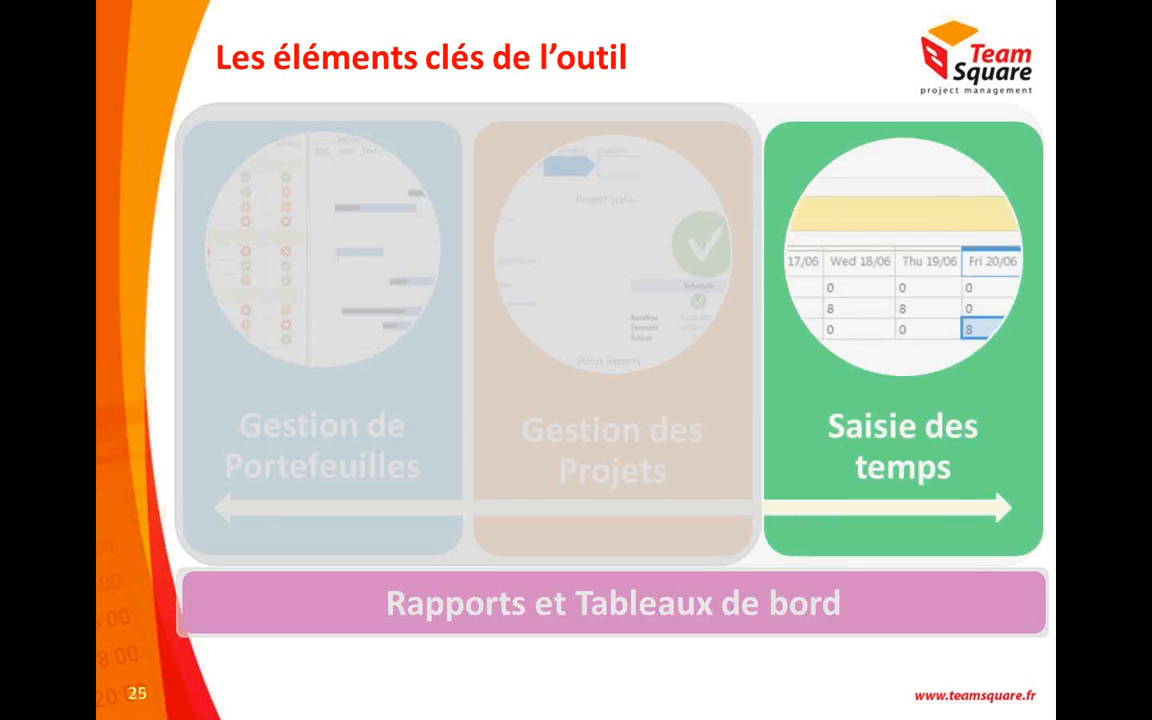
pyautogui.hotkey('alt', 'Tab')
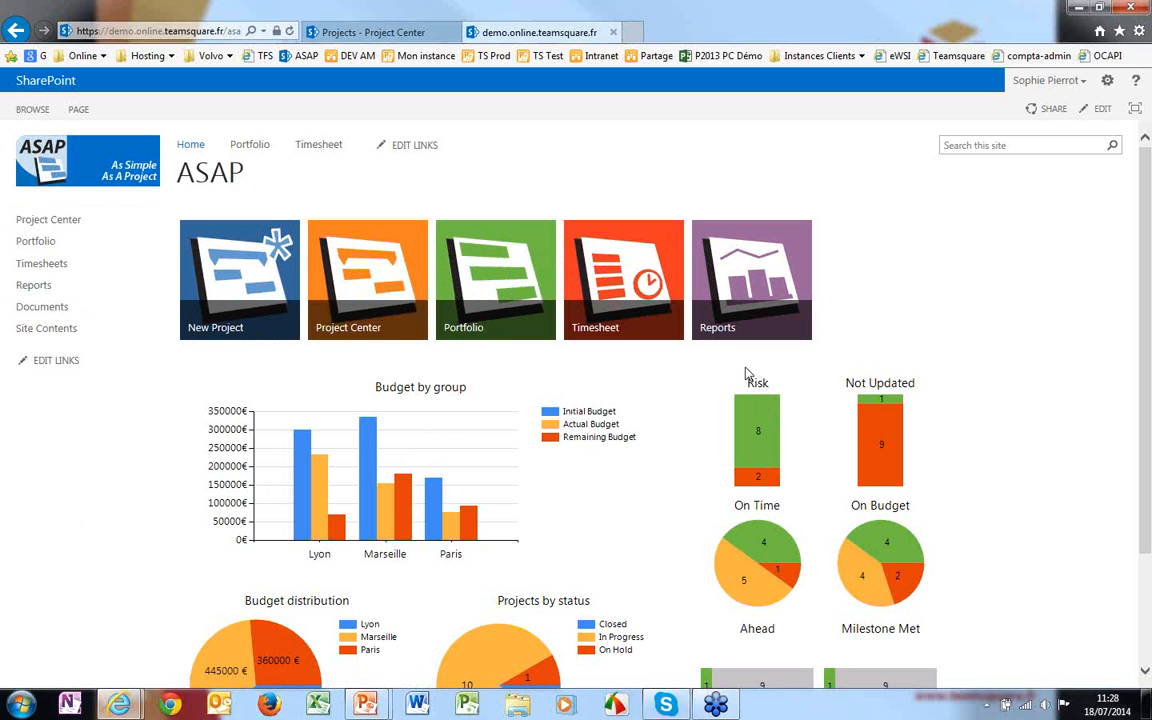
# - Open the Timesheet page, insert a new row and look through its typology options
pyautogui.click(638, 277)
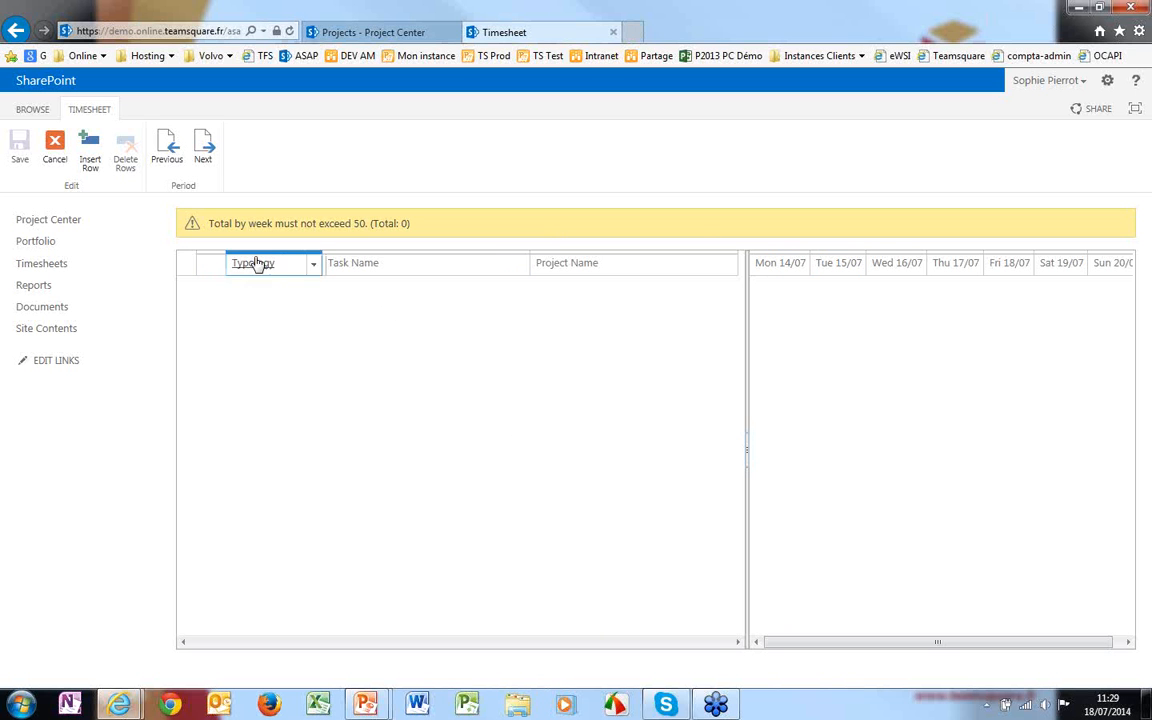
pyautogui.click(90, 155)
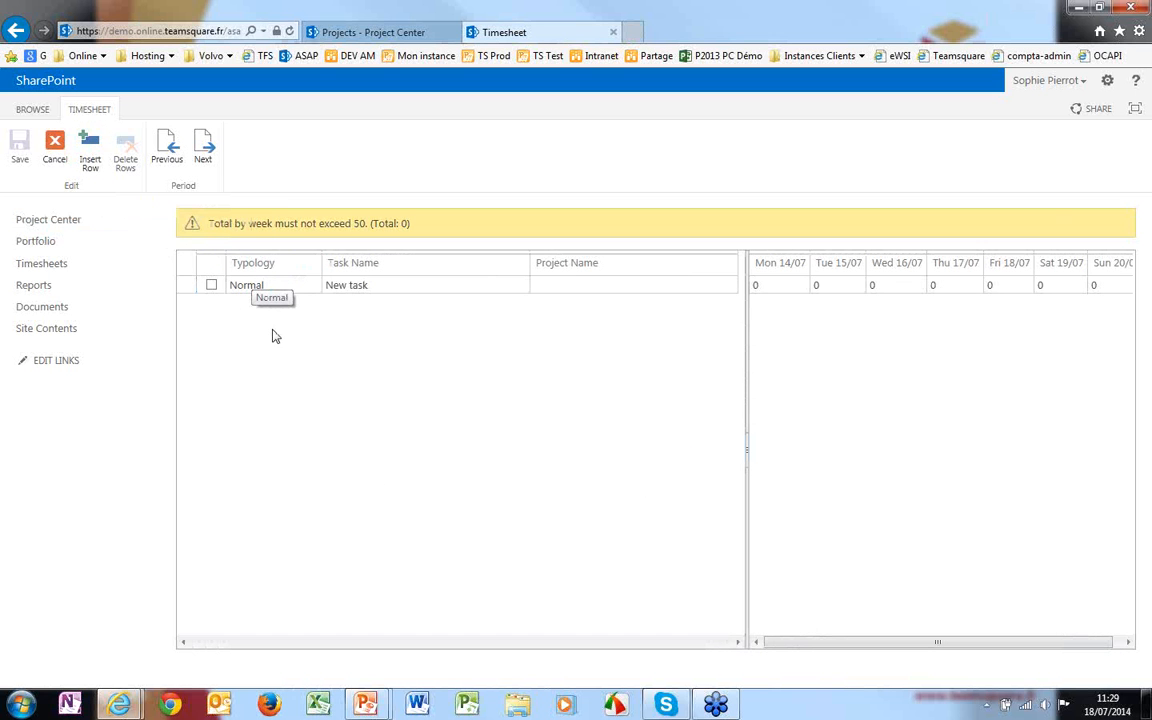
pyautogui.click(250, 285)
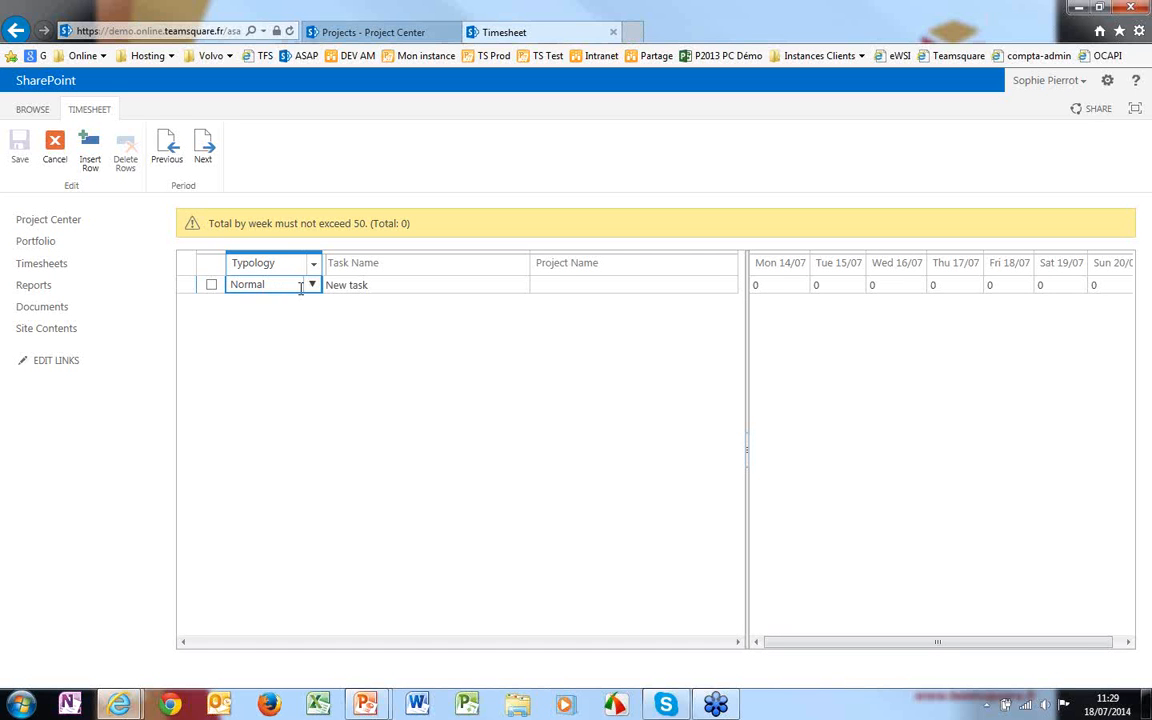
pyautogui.click(312, 285)
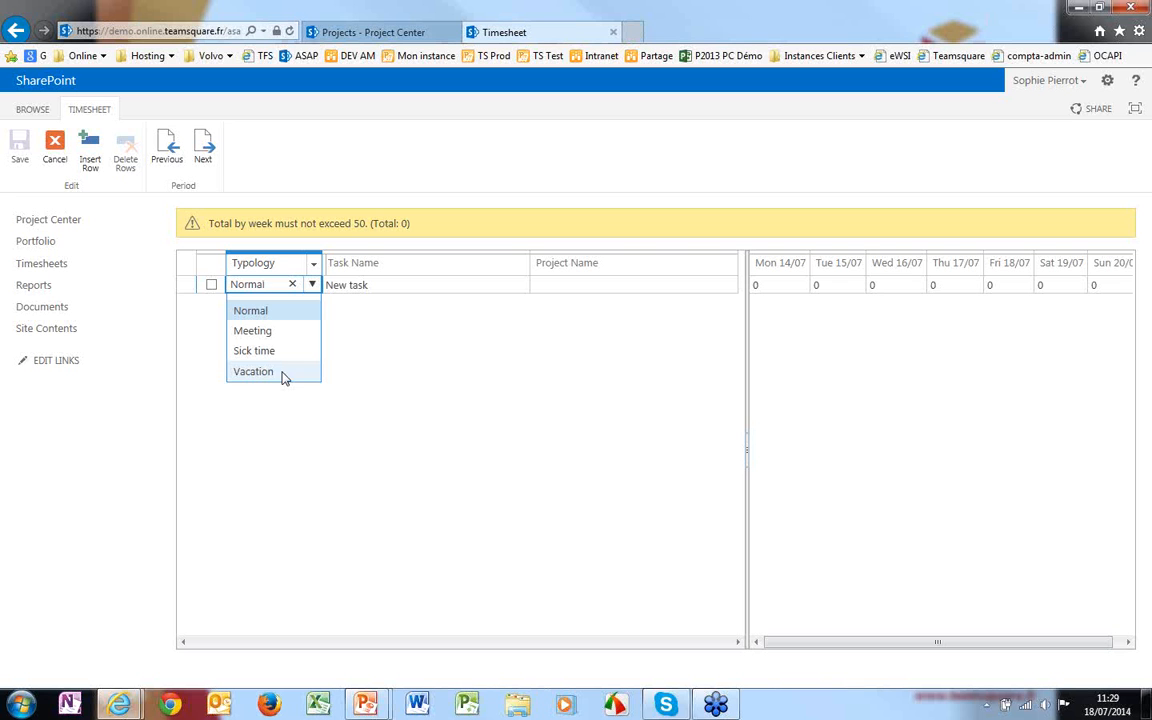
# - Keep the row's typology as Normal and rename its task to "Spécifications"
pyautogui.click(375, 286)
pyautogui.click(376, 286)
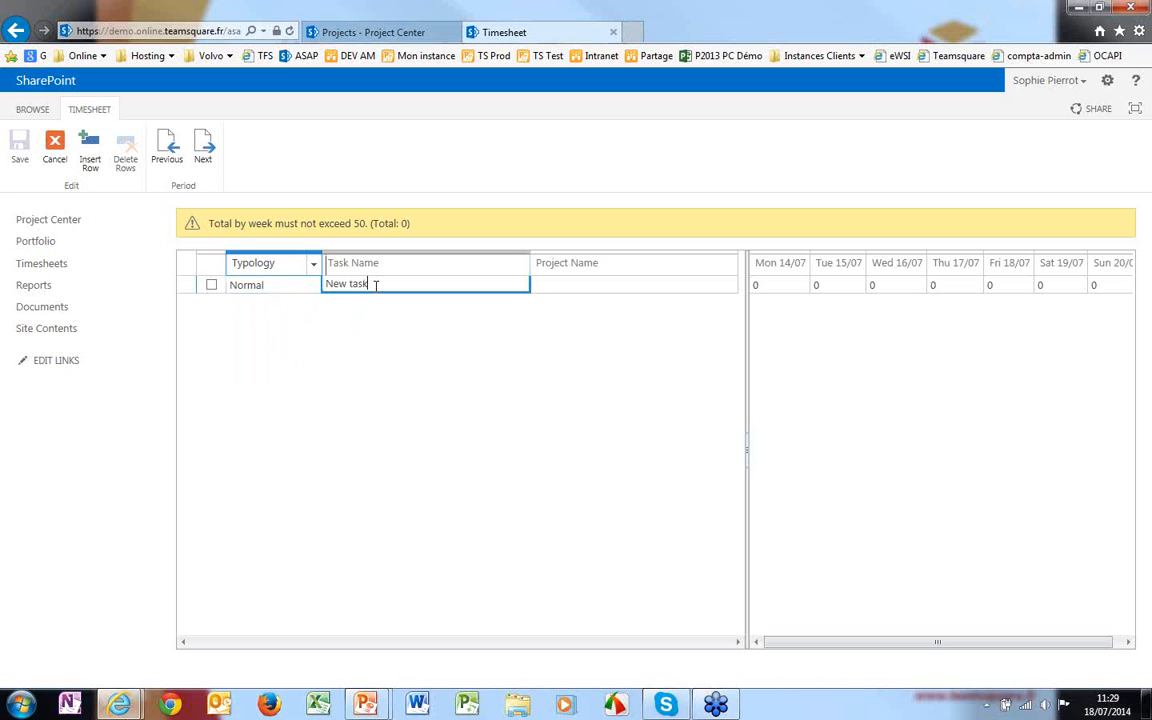
pyautogui.moveTo(375, 286); pyautogui.dragTo(325, 294)
pyautogui.write('Spécifications')
# - Assign the "Spécifications" row to the Detailed Project Center 2013 project
pyautogui.click(568, 285)
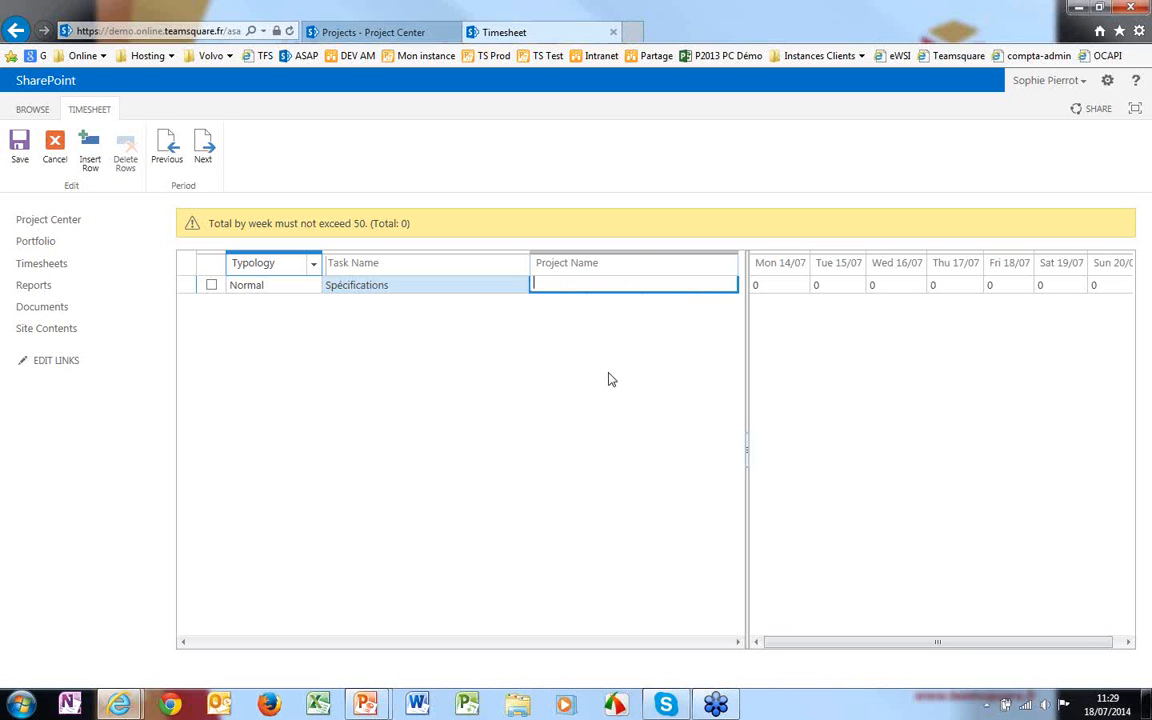
pyautogui.write('d')
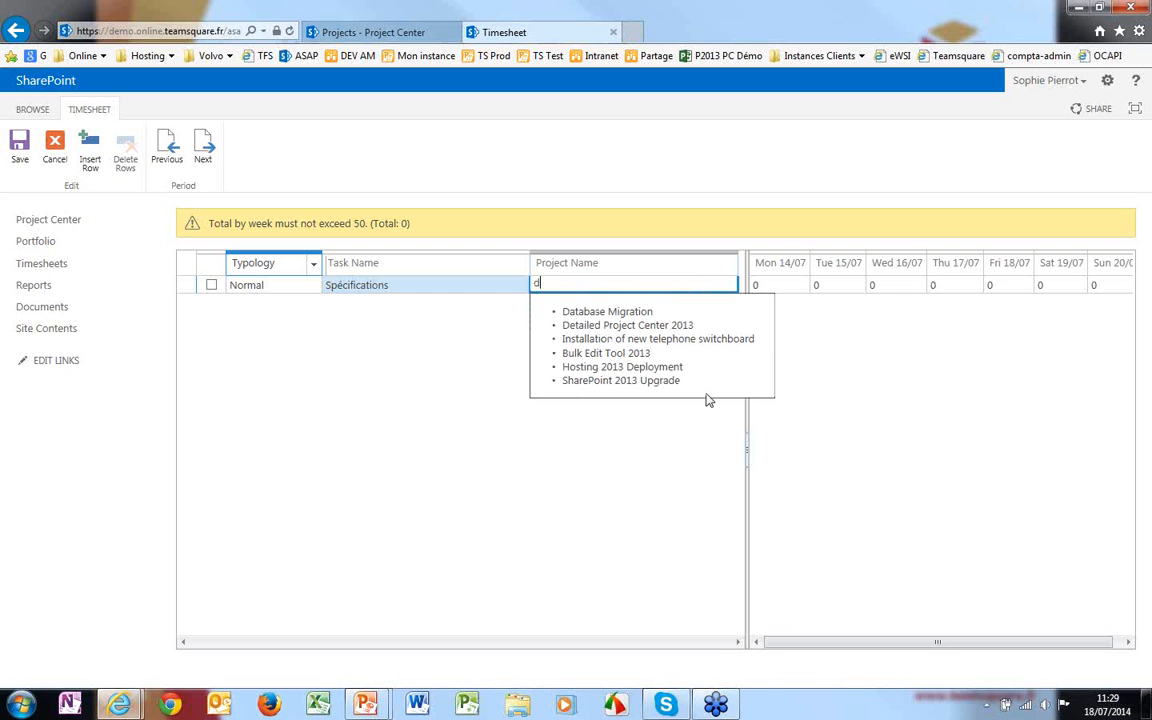
pyautogui.click(590, 327)
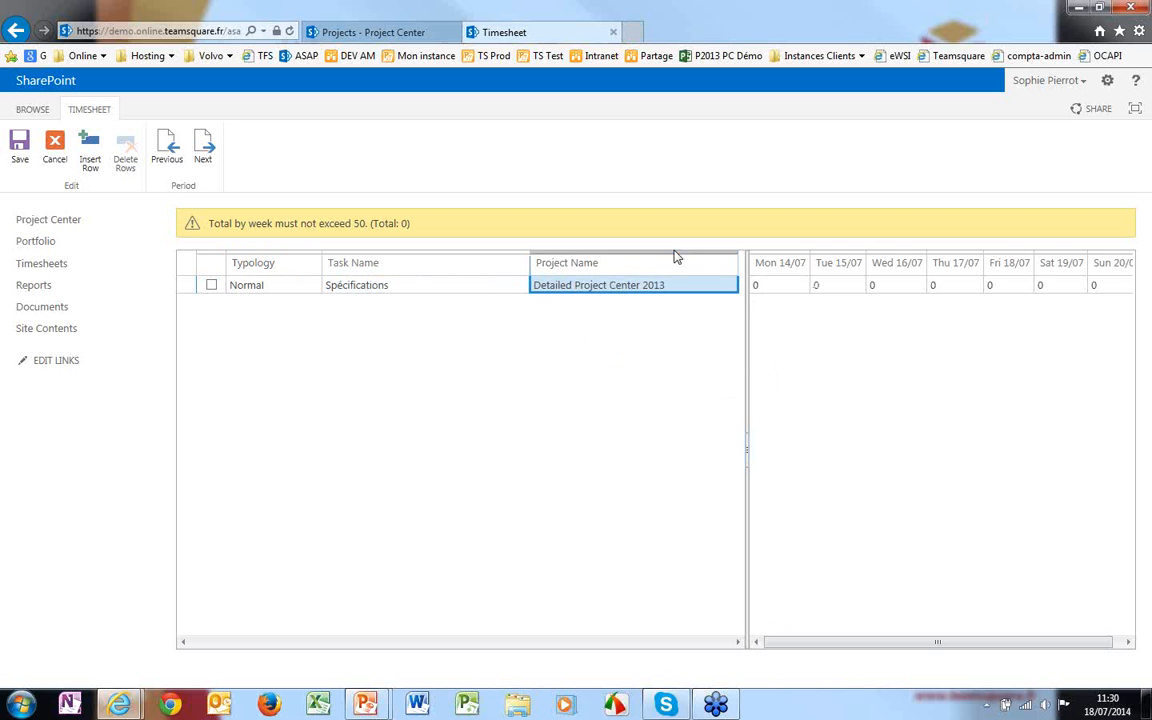
# - Enter the "Spécifications" hours: 8 on Tue 15/07, 4 on Wed 16/07 and 4 on Fri 18/07
pyautogui.click(784, 288)
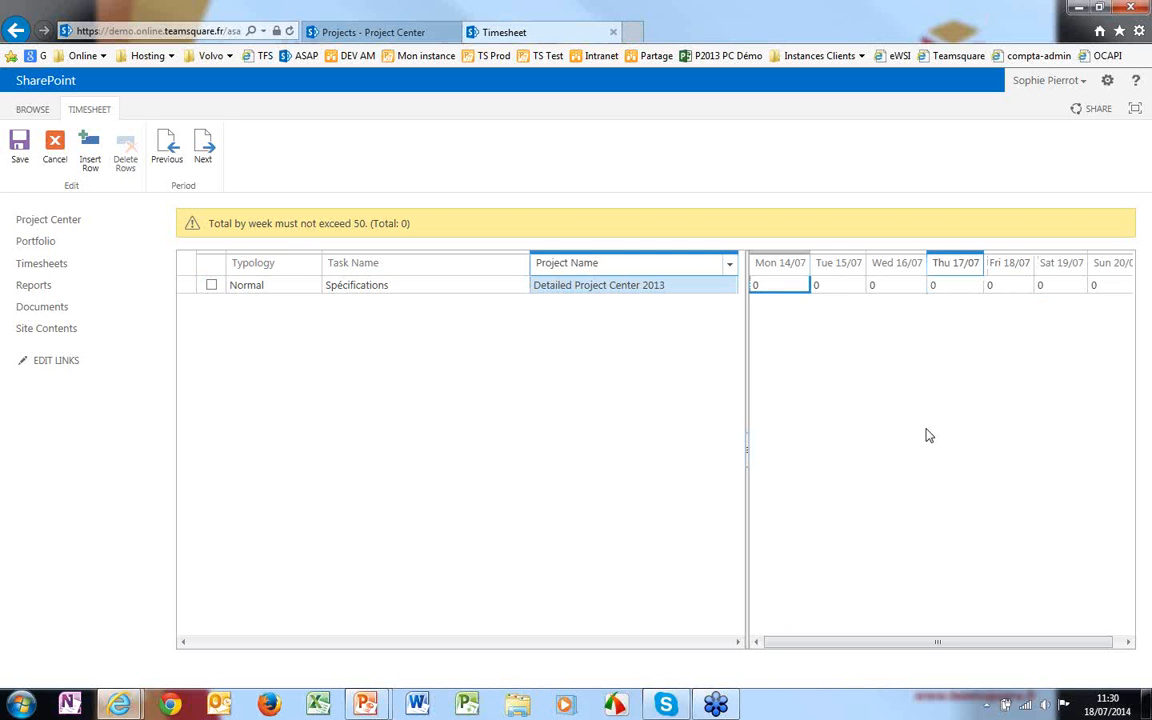
pyautogui.click(840, 288)
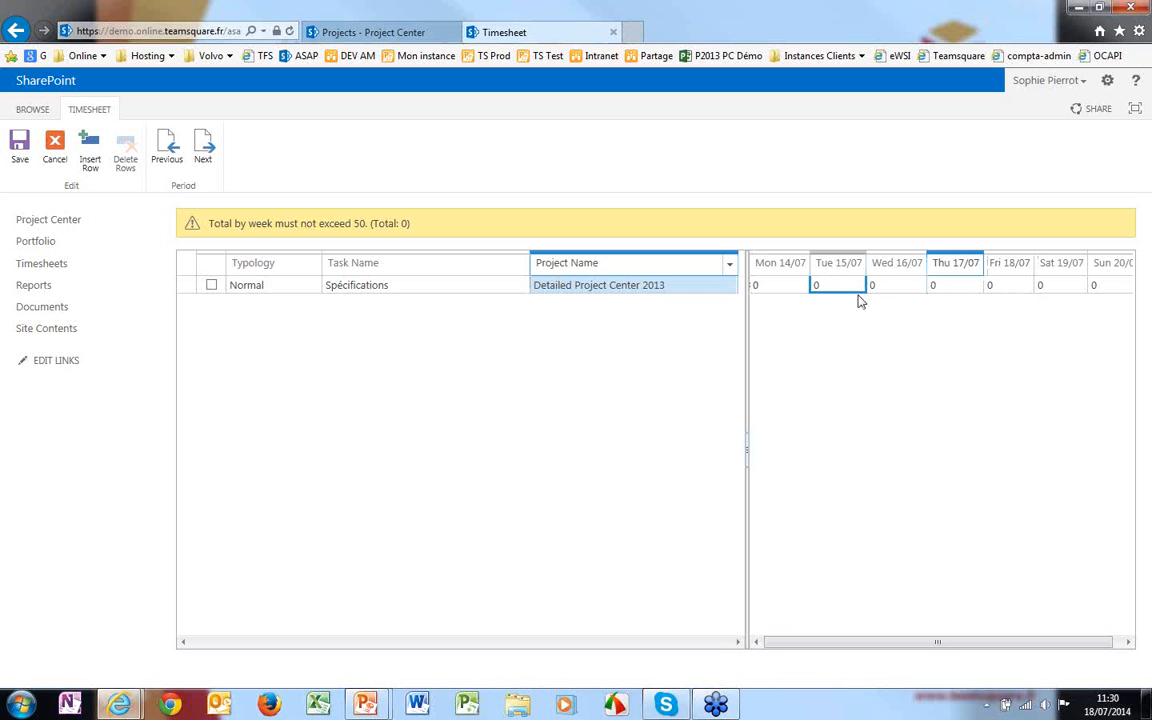
pyautogui.write('8')
pyautogui.click(897, 290)
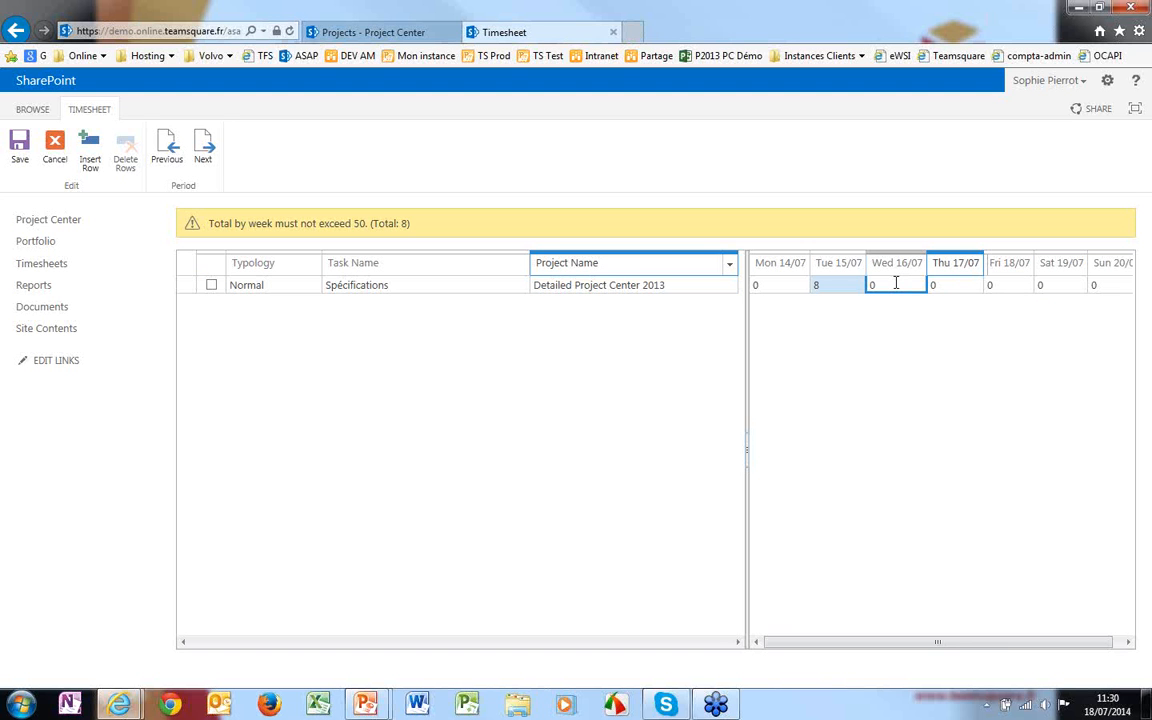
pyautogui.write('4')
pyautogui.click(962, 288)
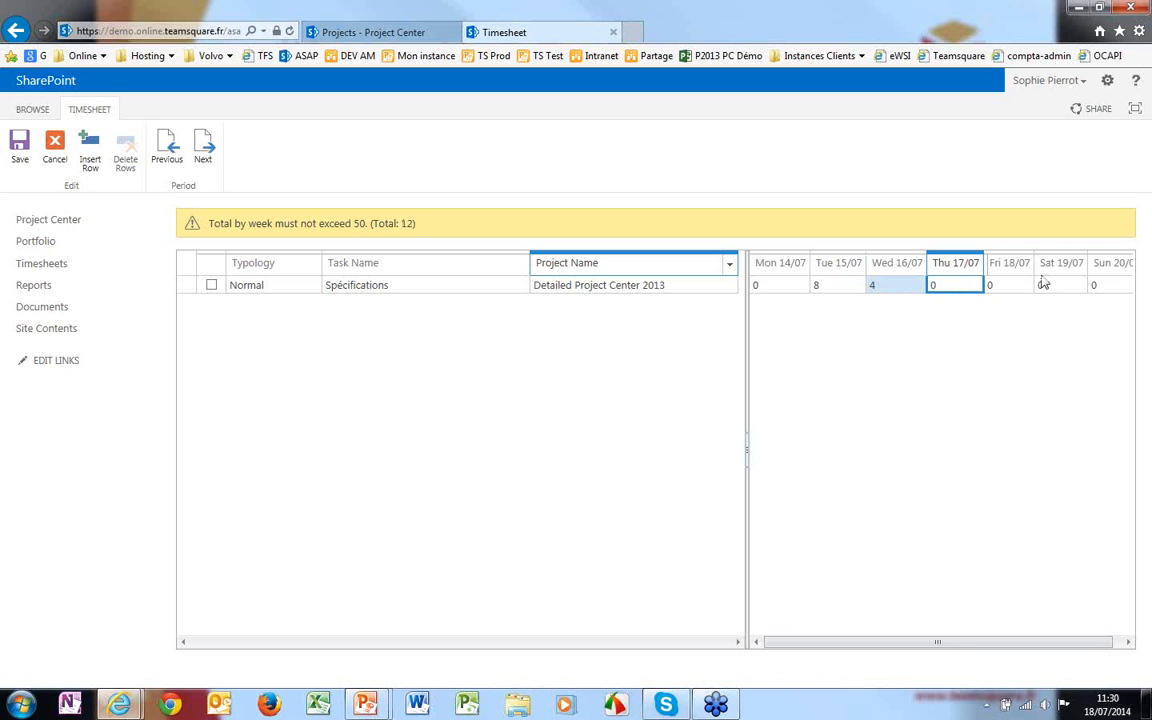
pyautogui.click(1033, 285)
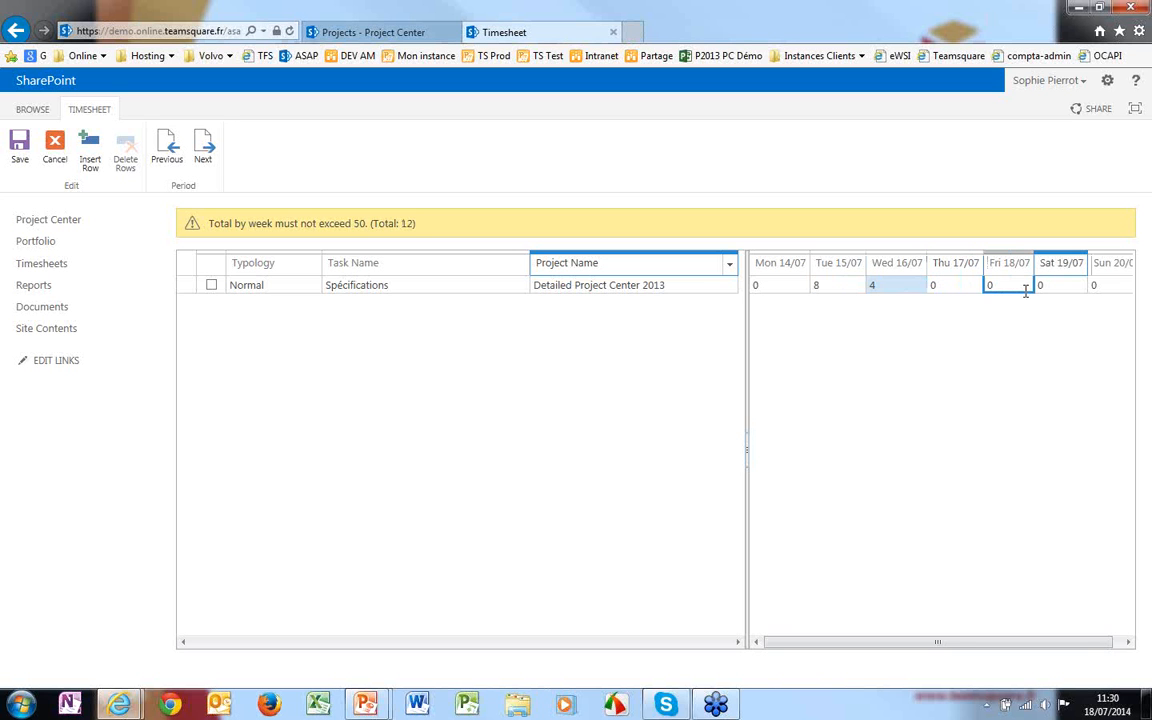
pyautogui.write('4')
pyautogui.click(247, 287)
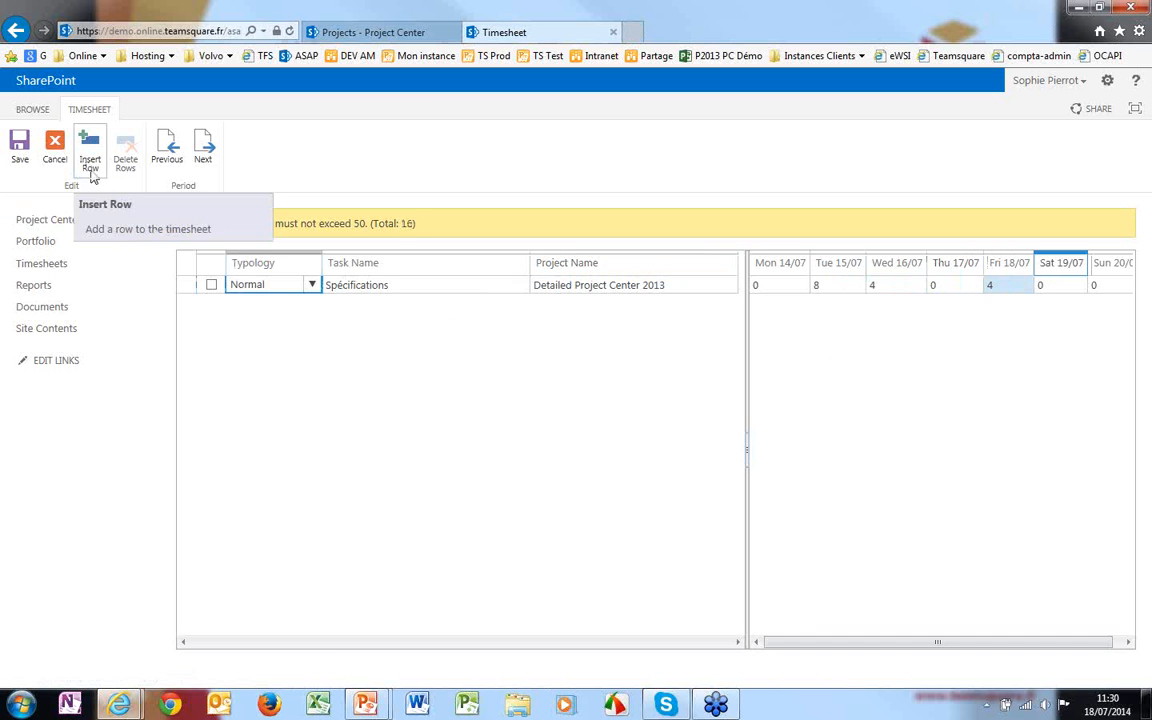
# - Insert a second timesheet row with the Vacation typology and name its task "Congés"
pyautogui.click(91, 175)
pyautogui.click(275, 302)
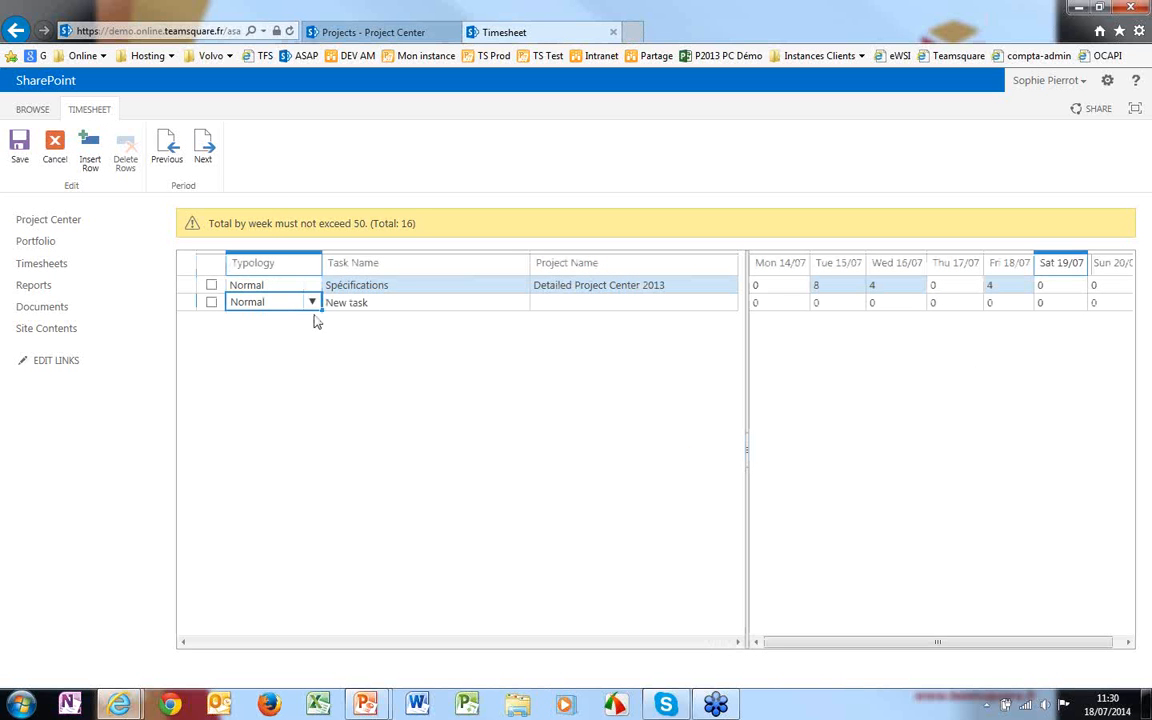
pyautogui.click(312, 302)
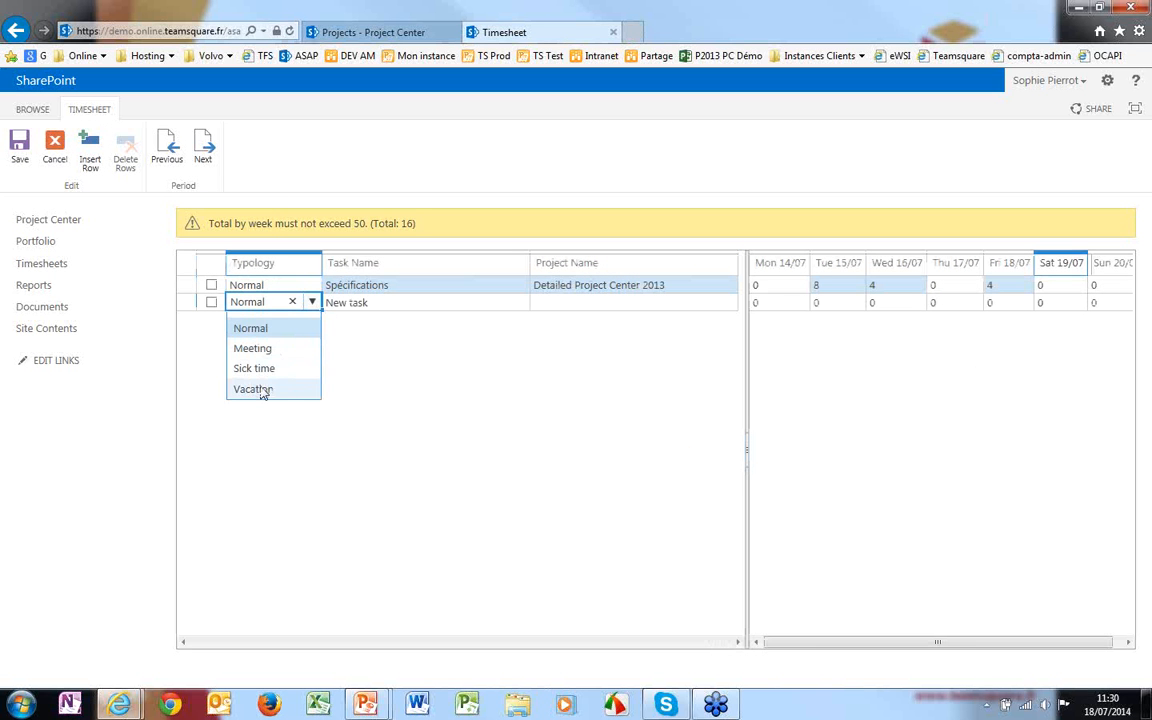
pyautogui.click(263, 392)
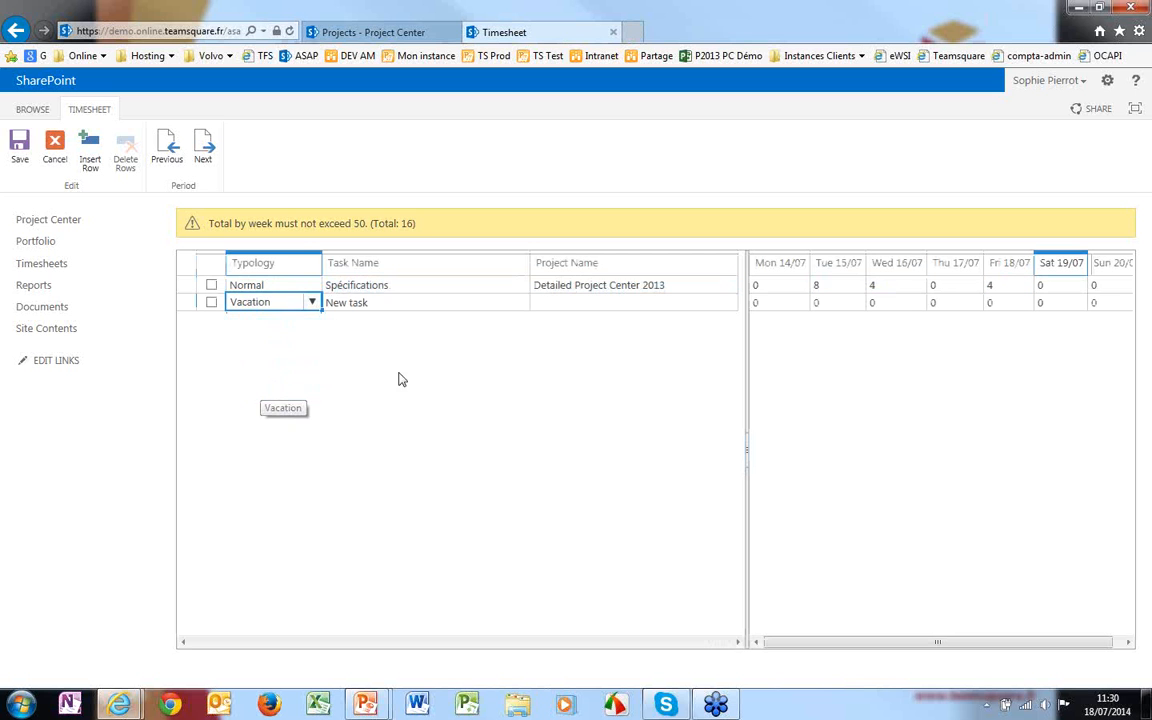
pyautogui.click(440, 303)
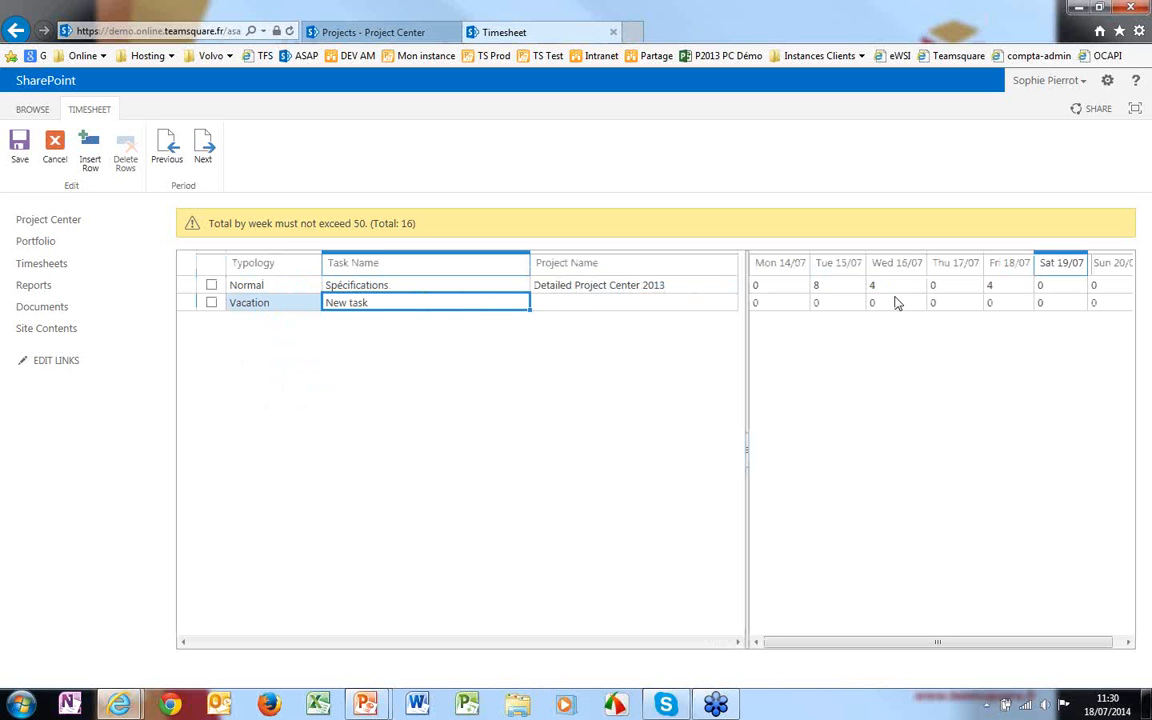
pyautogui.click(449, 303)
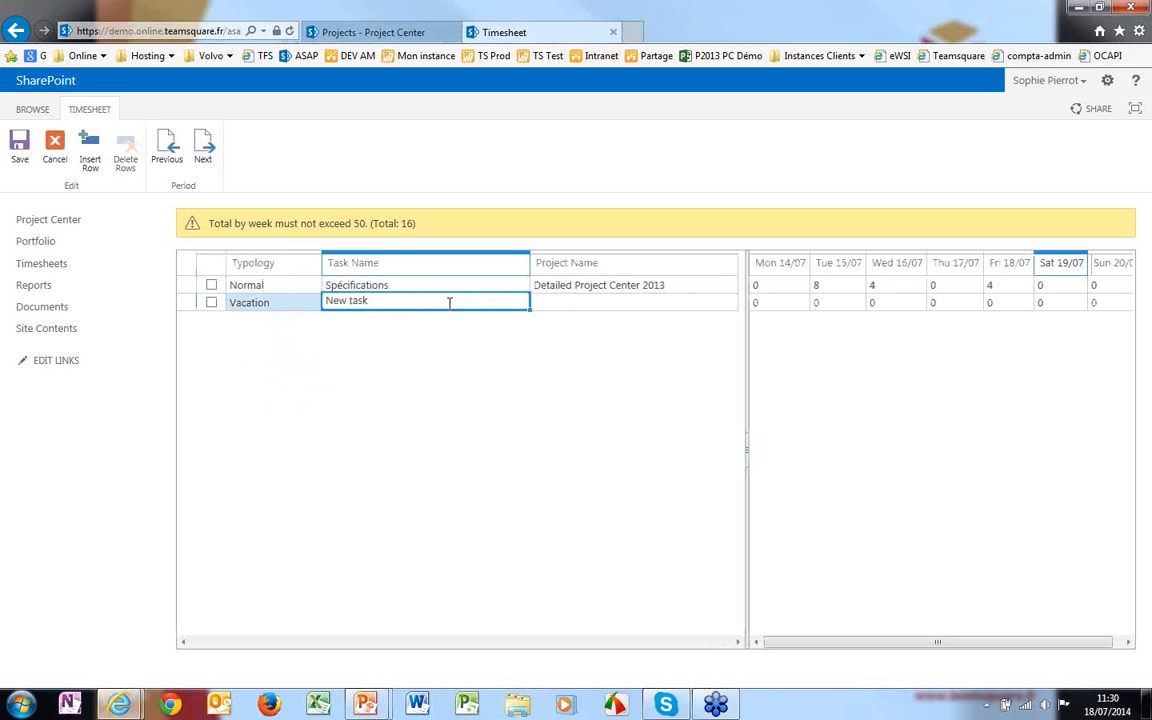
pyautogui.hotkey('ctrl', 'a')
pyautogui.write('Conge')
pyautogui.write('s')
# - Enter 8 hours for the "Congés" row on Thu 17/07
pyautogui.click(1003, 303)
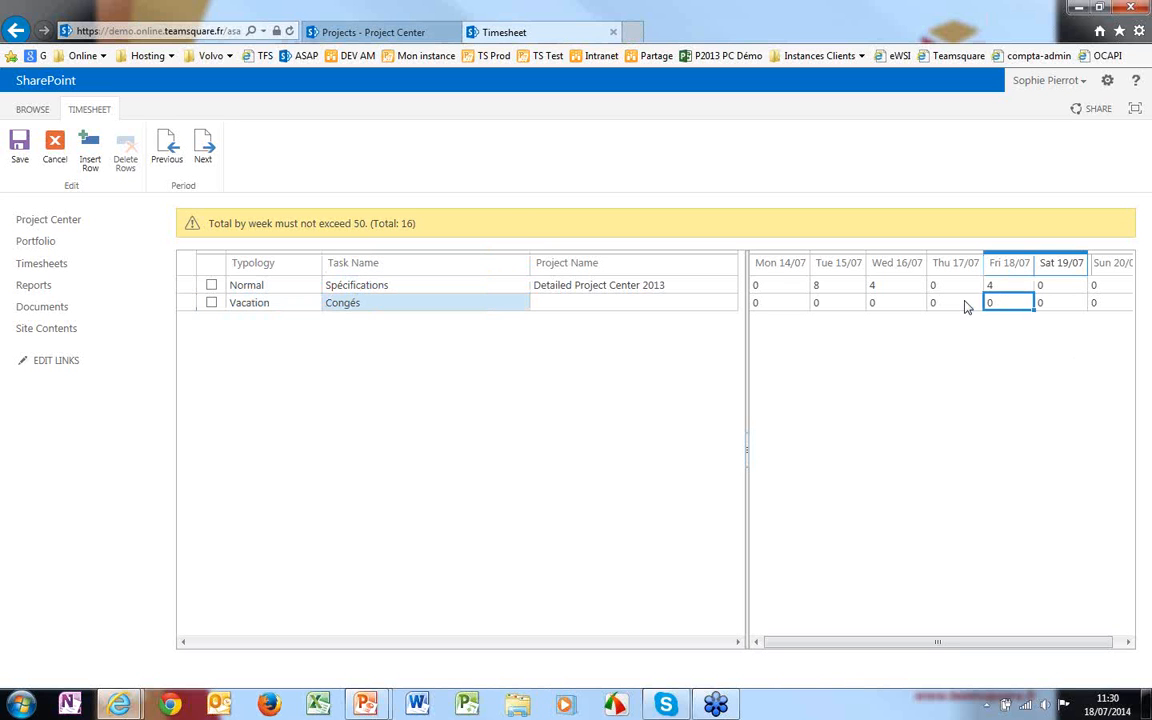
pyautogui.click(955, 302)
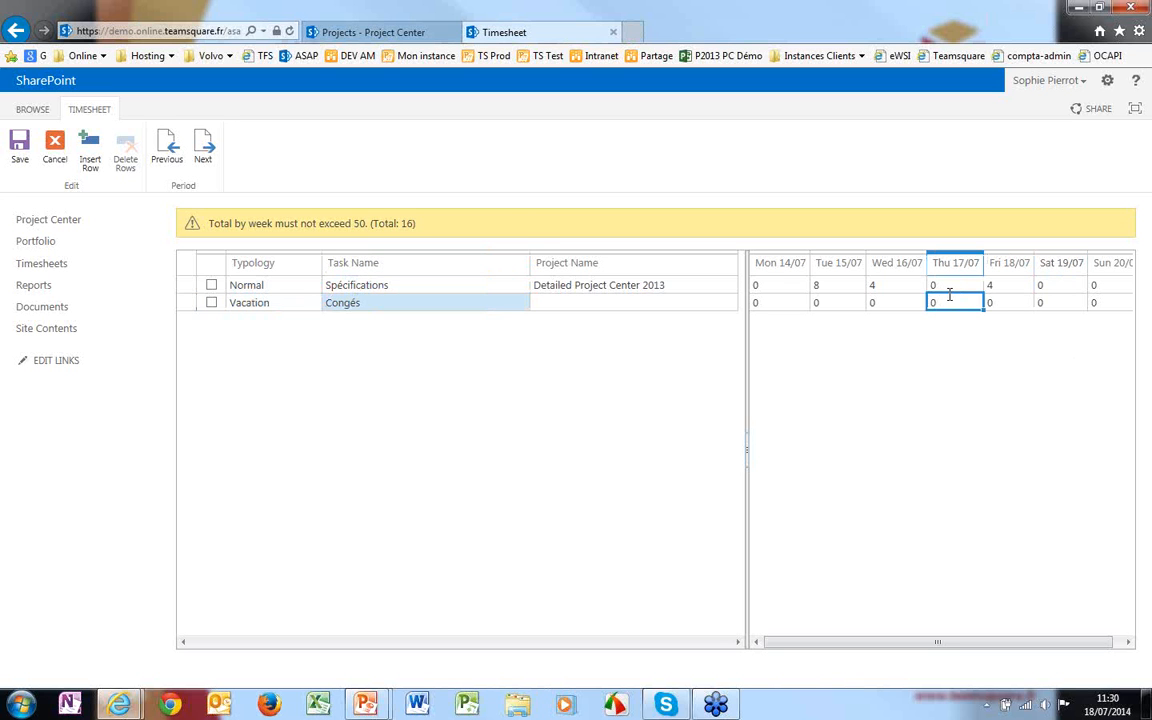
pyautogui.write('8')
pyautogui.click(328, 356)
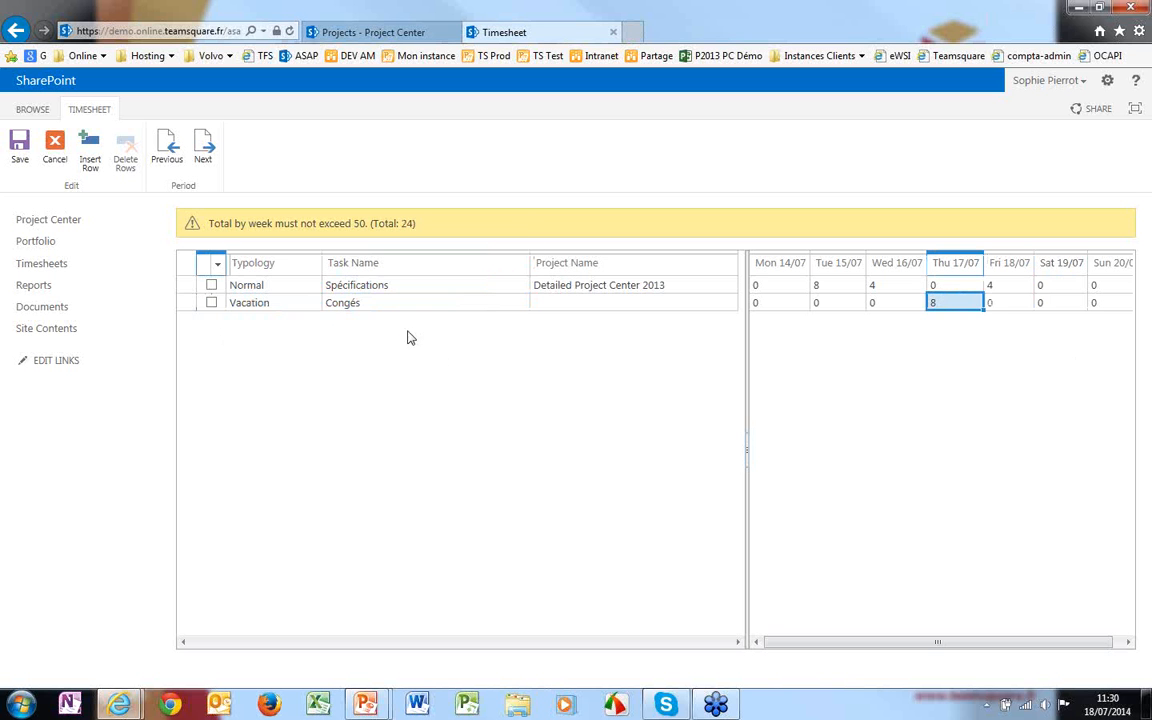
# - Insert a third row named "Etude" and assign it to the Installation of new telephone switchboard project
pyautogui.click(92, 158)
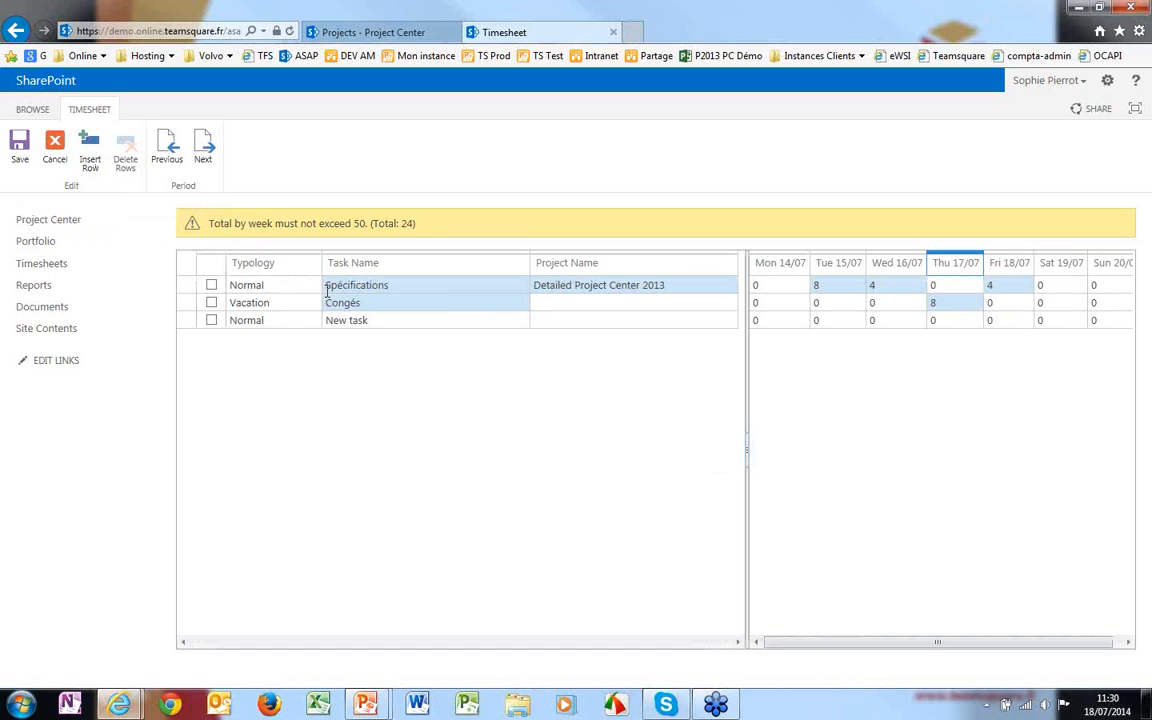
pyautogui.click(340, 320)
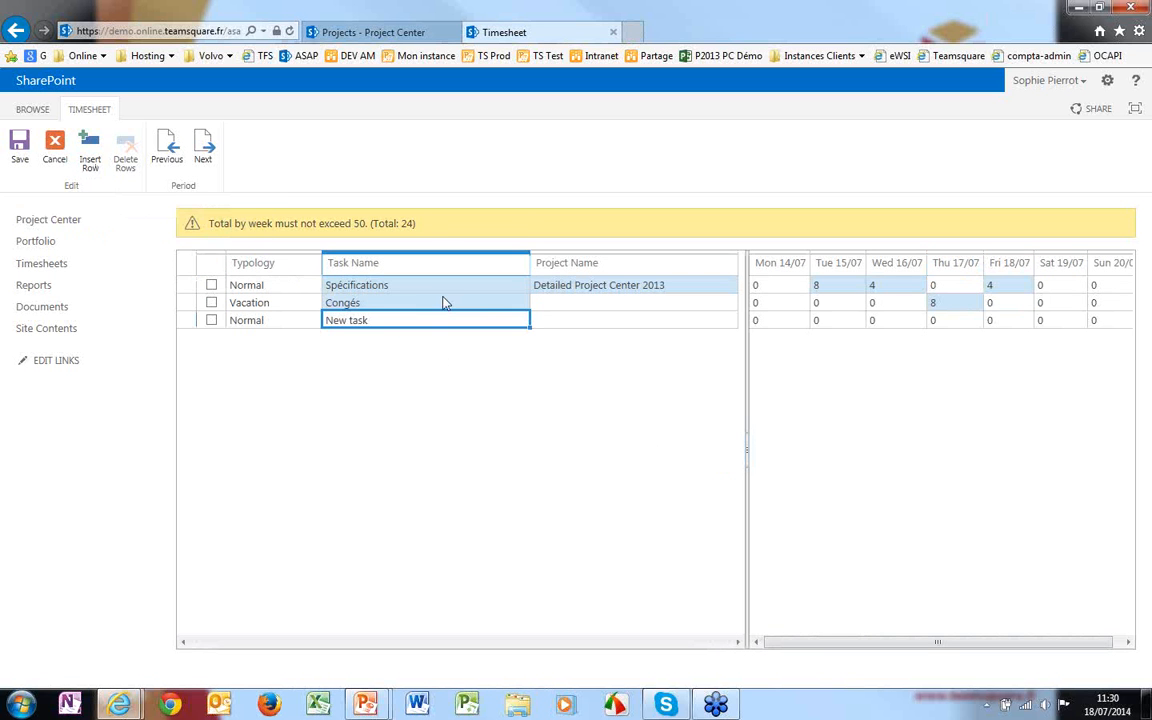
pyautogui.write('Etude')
pyautogui.click(694, 321)
pyautogui.write('d')
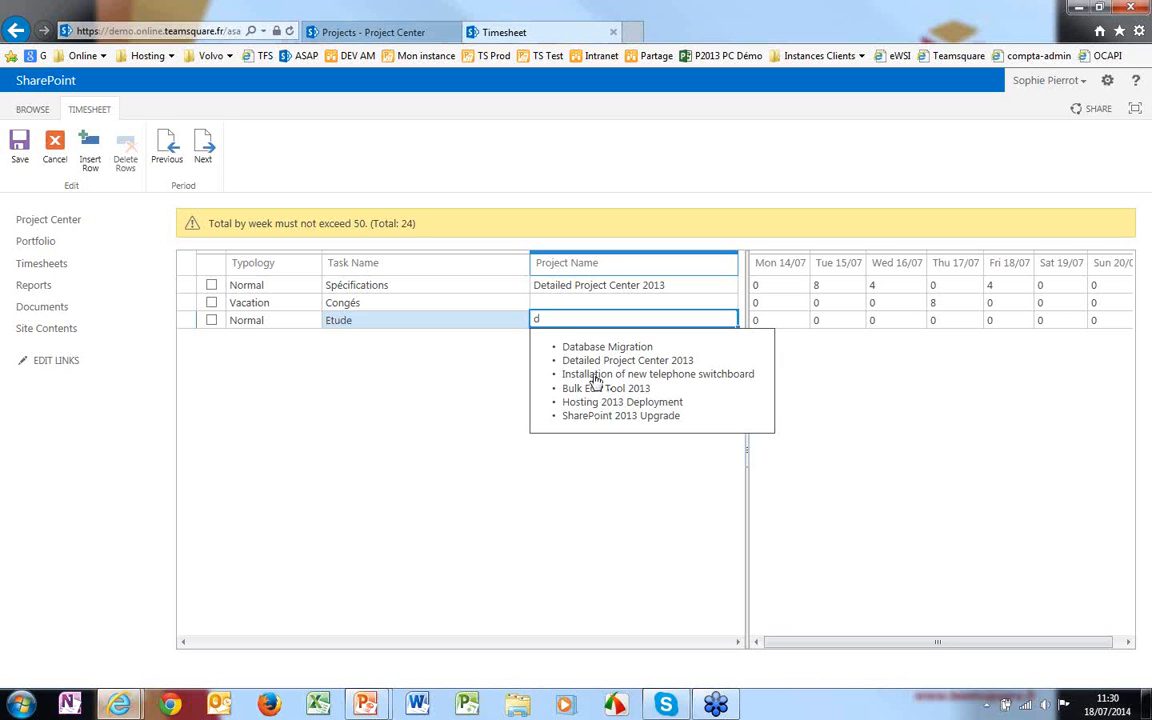
pyautogui.click(594, 376)
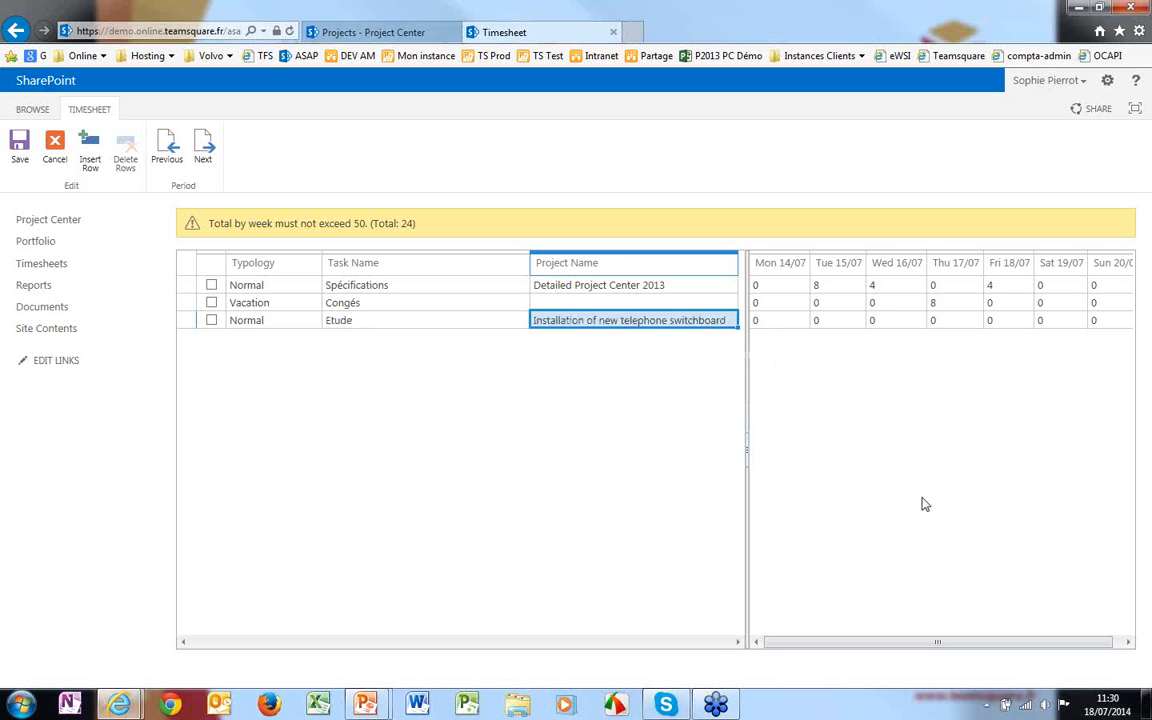
# - Enter 4 hours for the "Etude" row on both Wed 16/07 and Fri 18/07, and save the timesheet
pyautogui.click(887, 319)
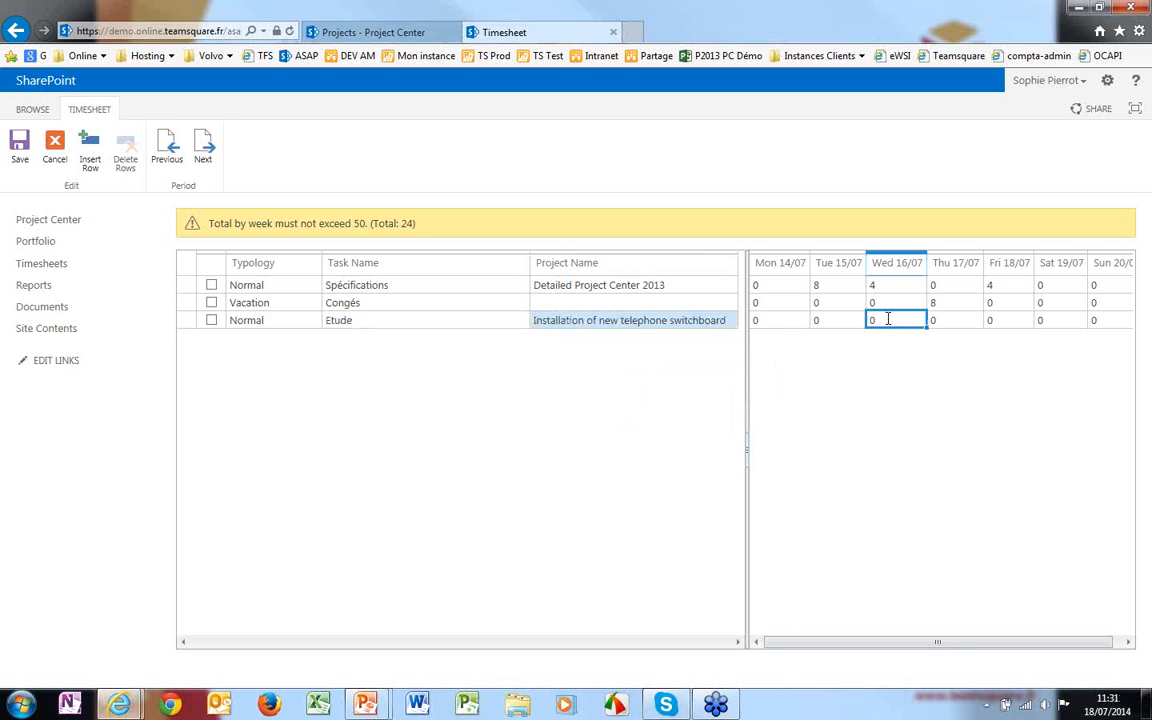
pyautogui.write('4')
pyautogui.click(1019, 404)
pyautogui.click(995, 320)
pyautogui.write('4')
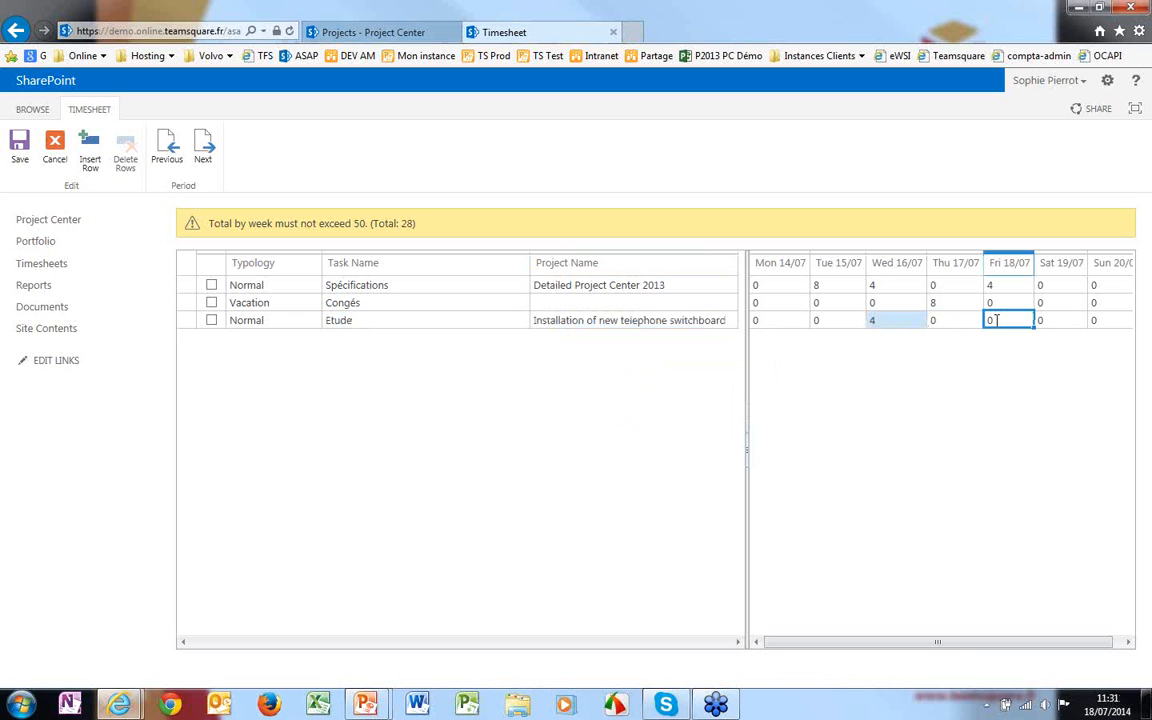
pyautogui.click(997, 437)
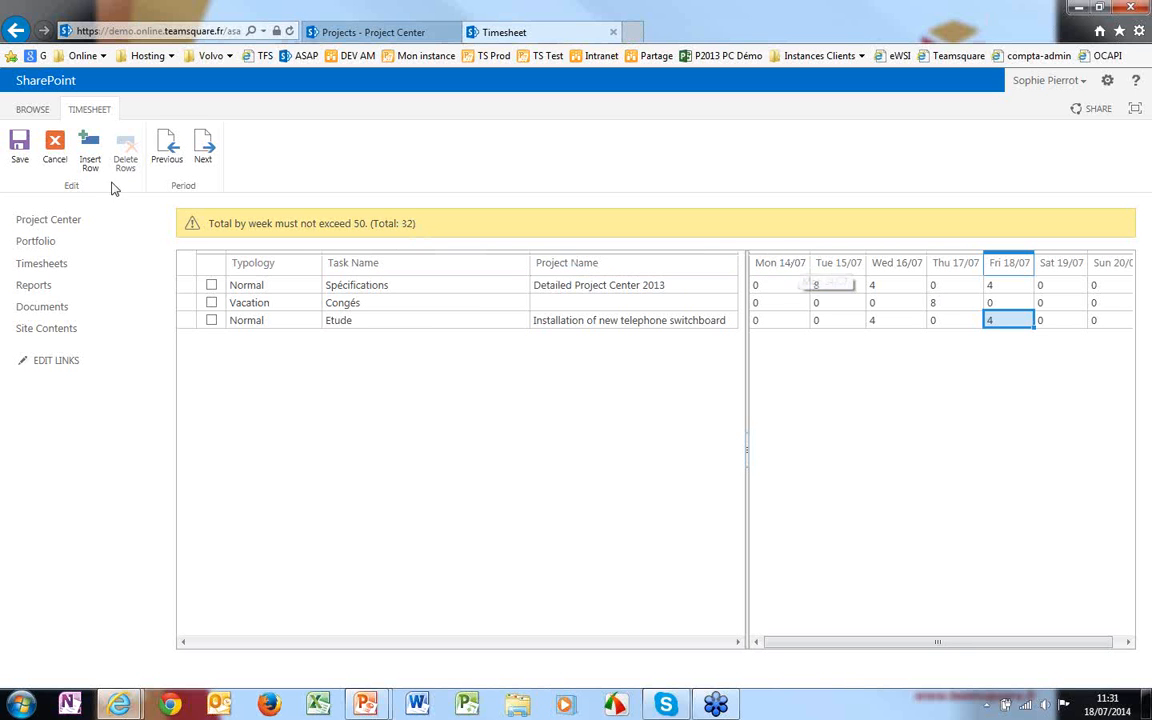
pyautogui.click(19, 146)
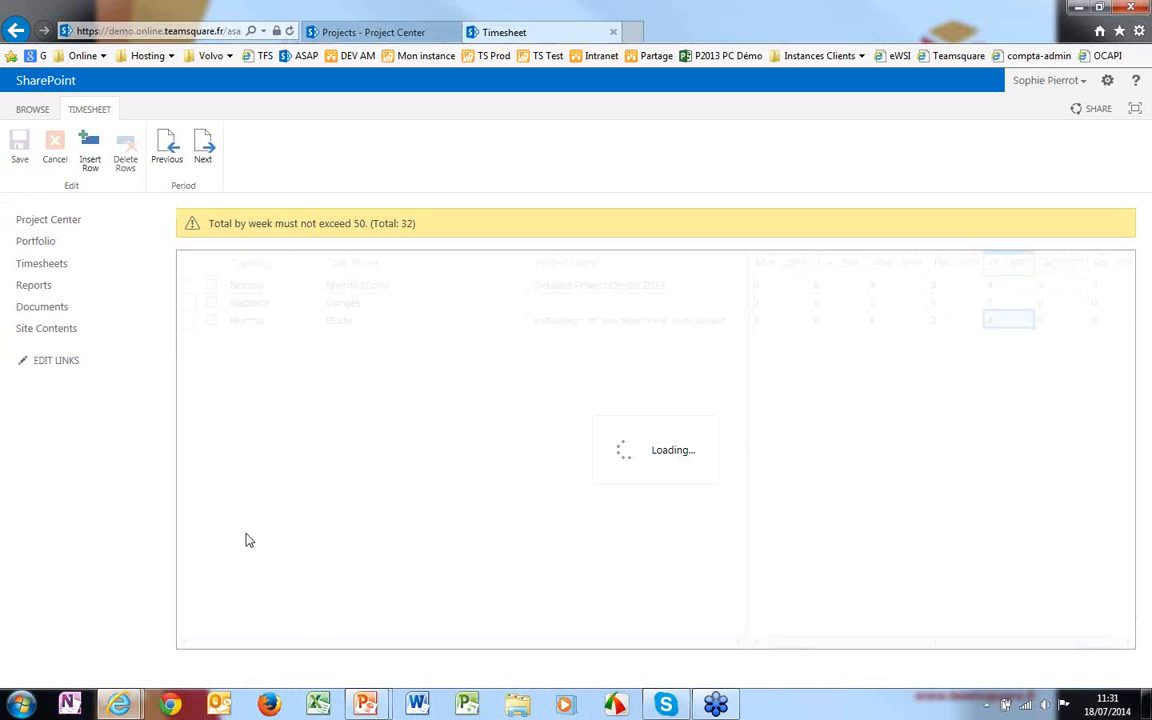
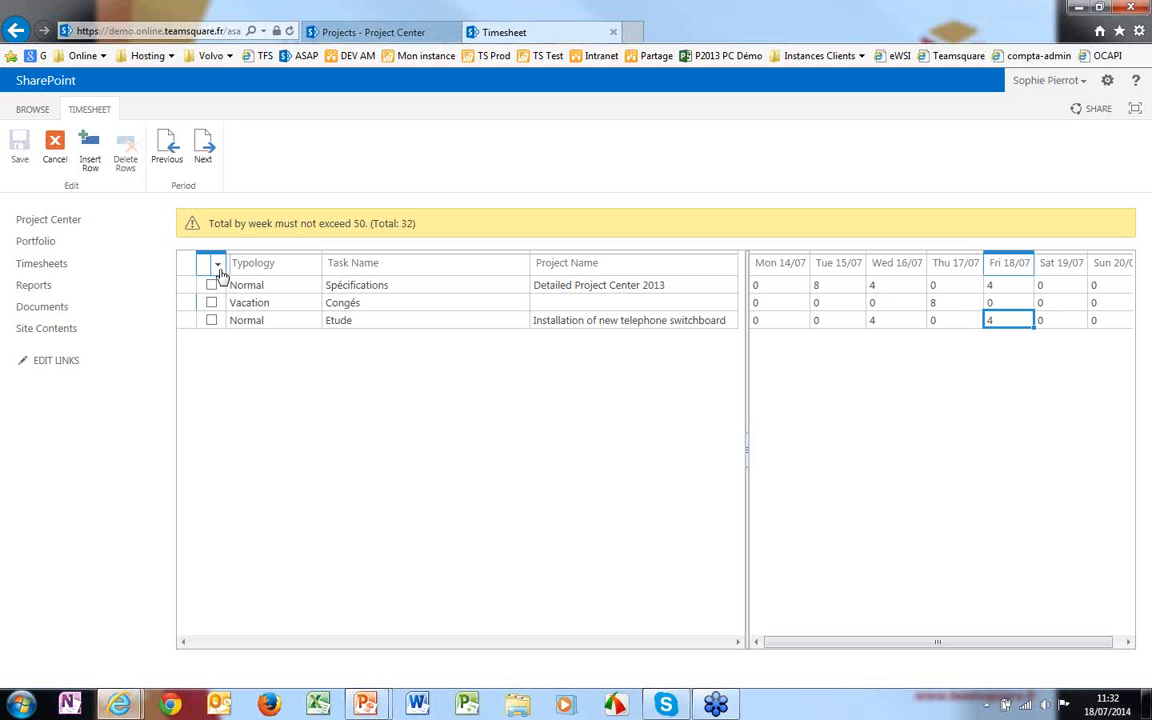
# - Leave the timesheet and open the Reports page from the ASAP home page
pyautogui.click(48, 137)
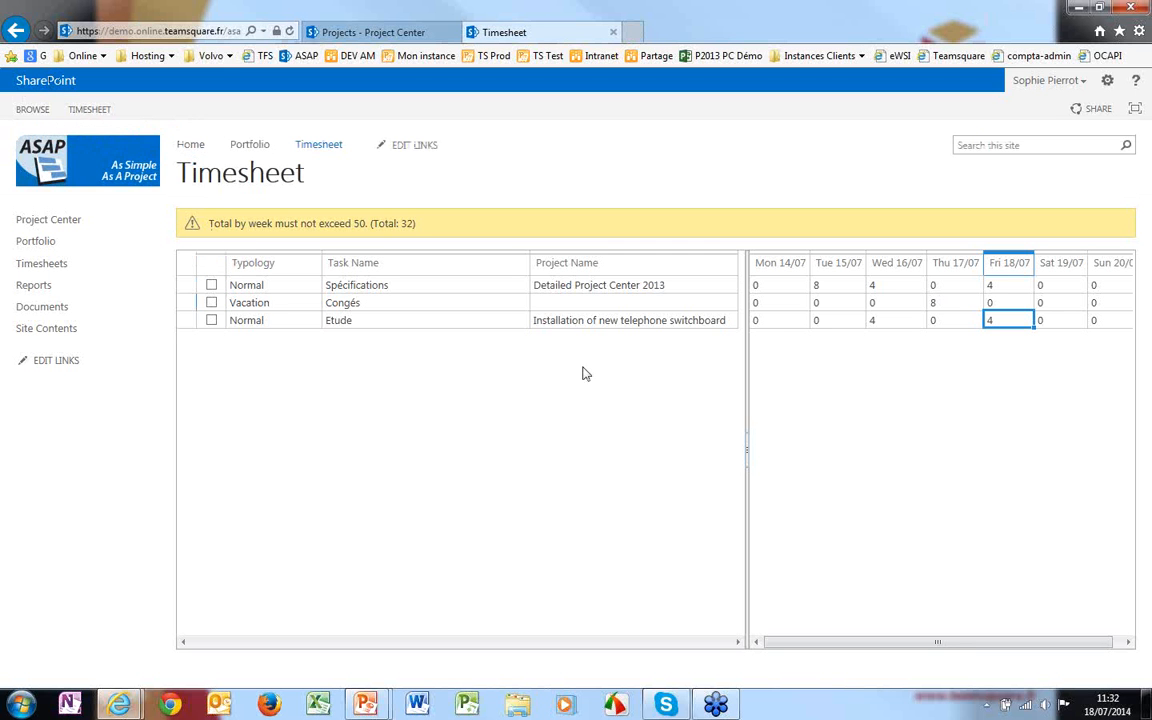
pyautogui.click(118, 170)
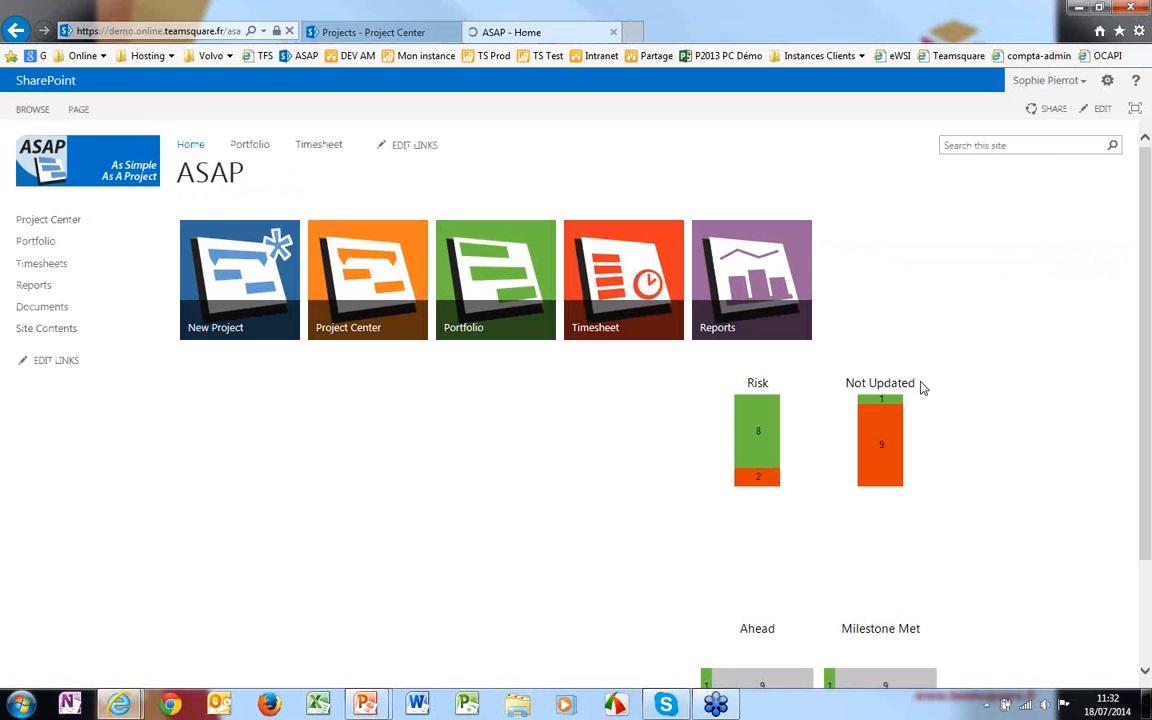
pyautogui.click(778, 271)
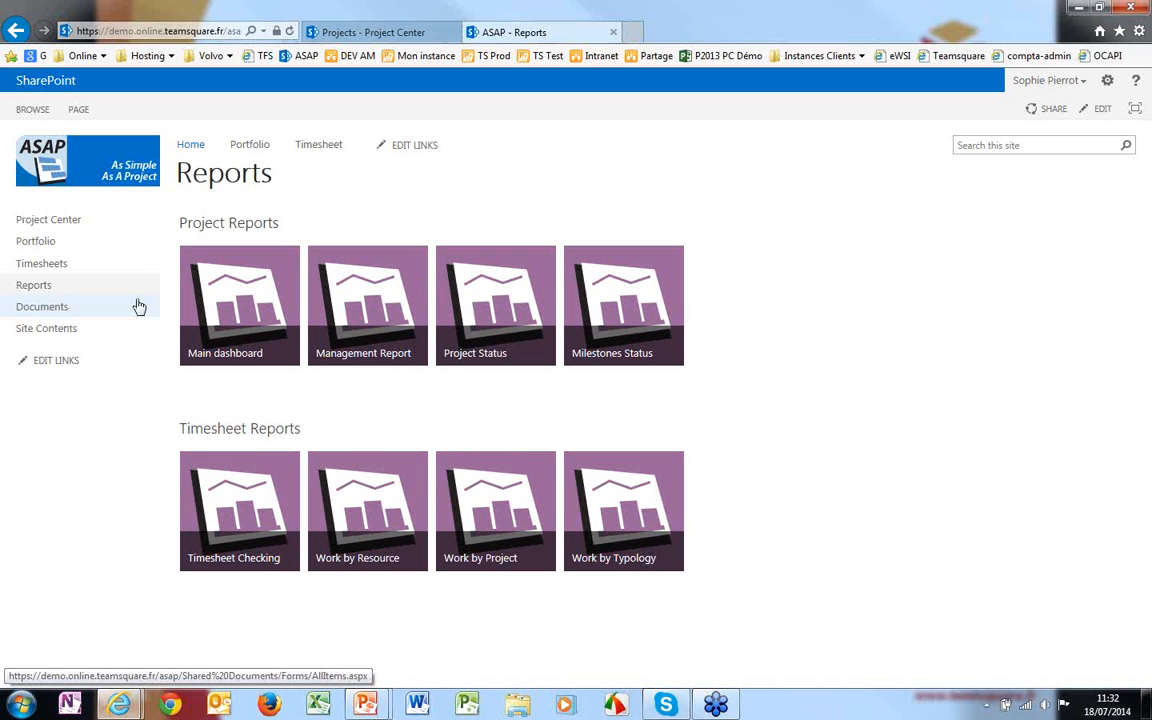
# - Open the Main dashboard report and review its budget, project status and progress charts, dismissing the Windows color scheme prompt
pyautogui.click(256, 312)
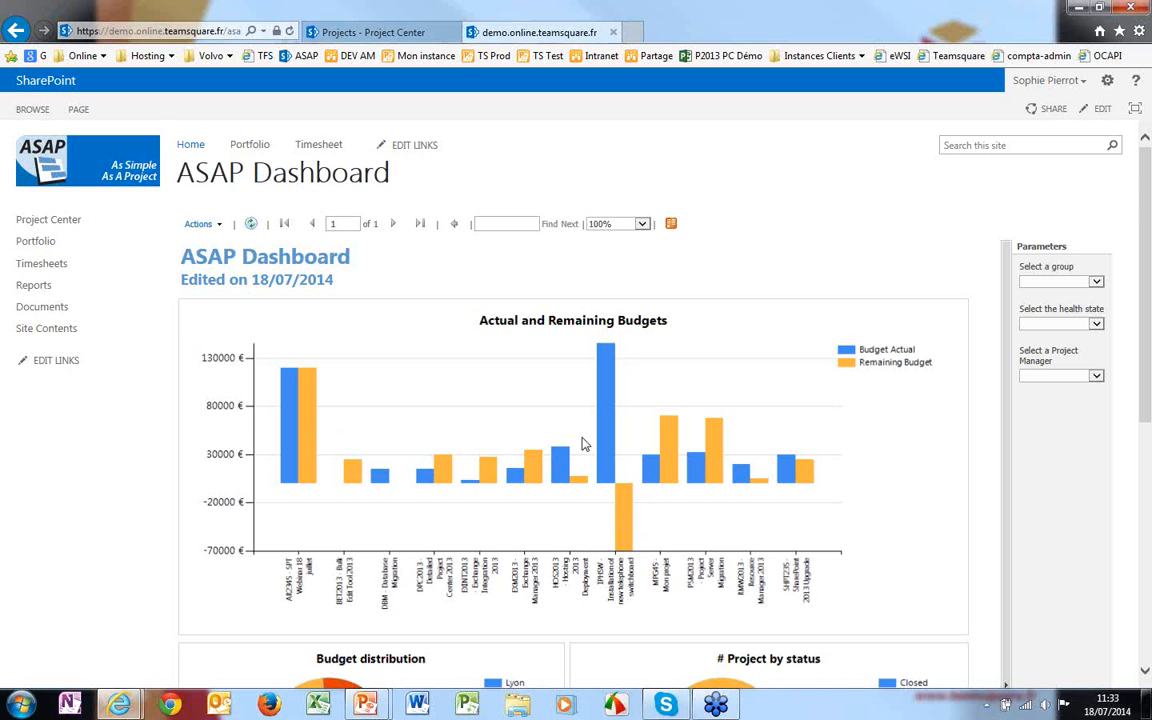
pyautogui.scroll(-3, 585, 444)
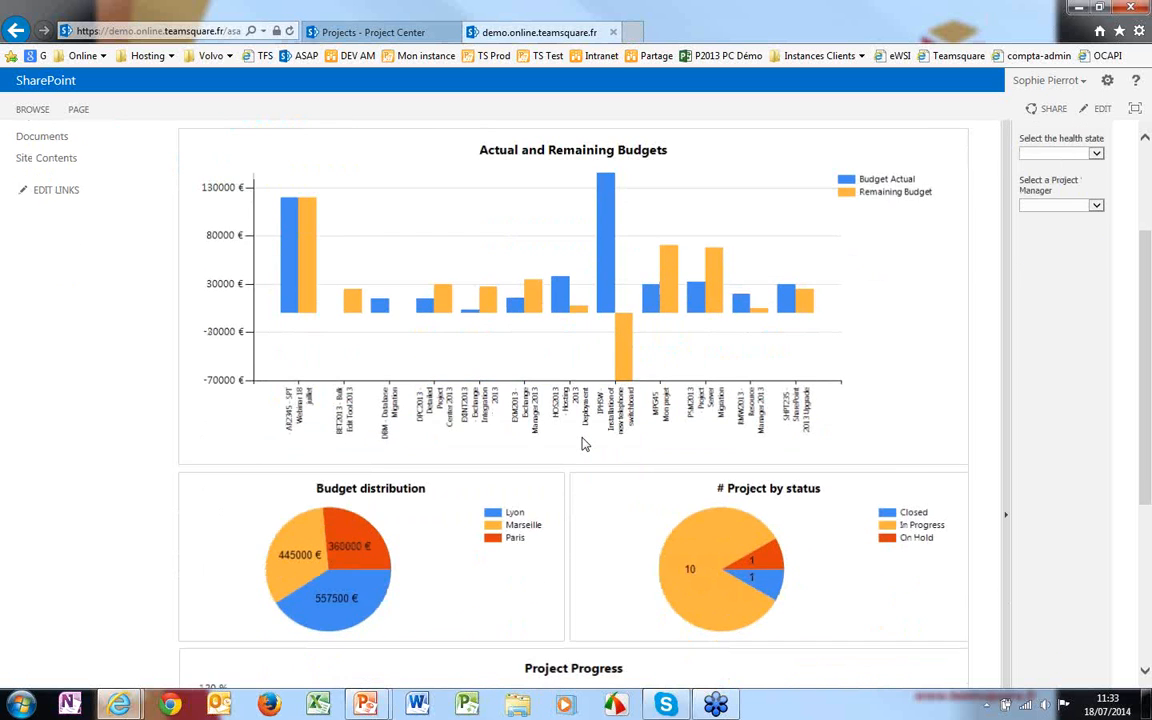
pyautogui.scroll(-5, 585, 444)
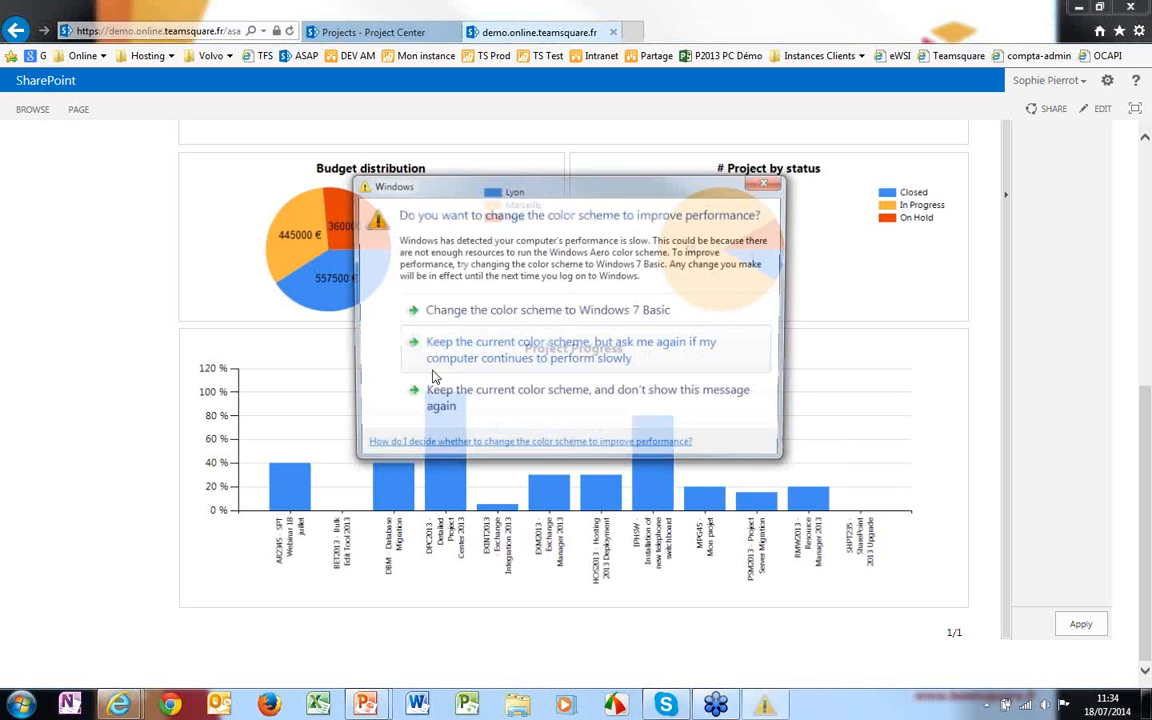
pyautogui.click(769, 183)
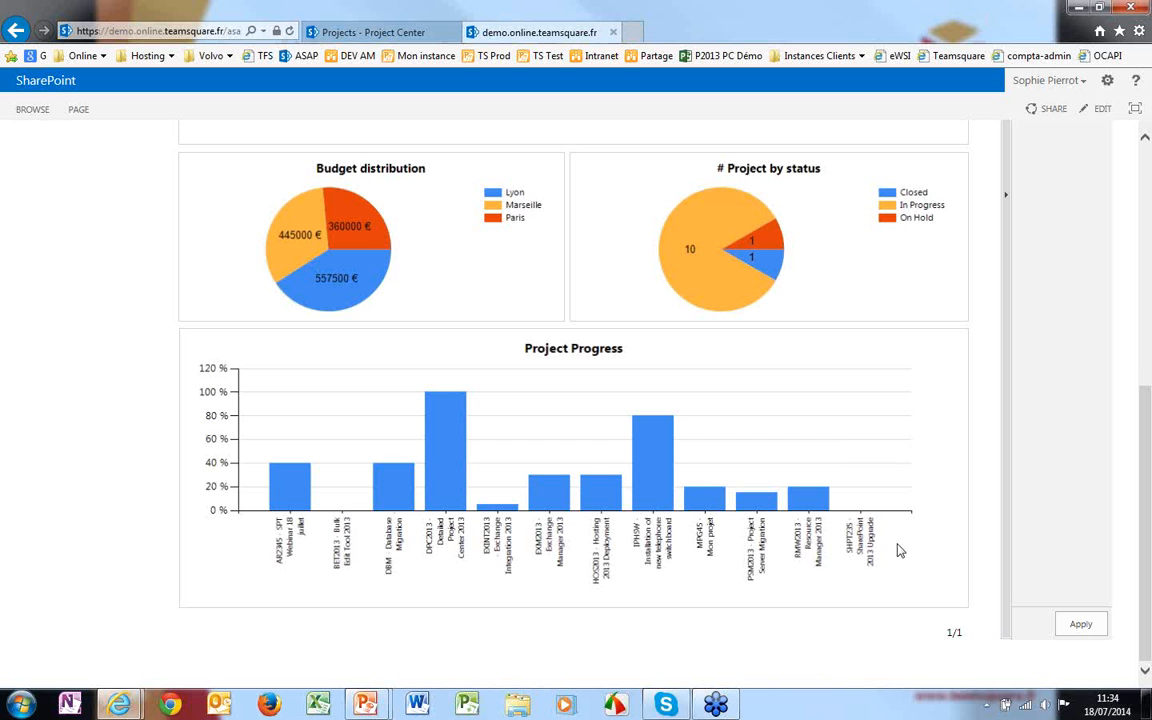
# - Filter the ASAP Dashboard report to the Paris group and review its budget, status and progress charts
pyautogui.scroll(5, 851, 386)
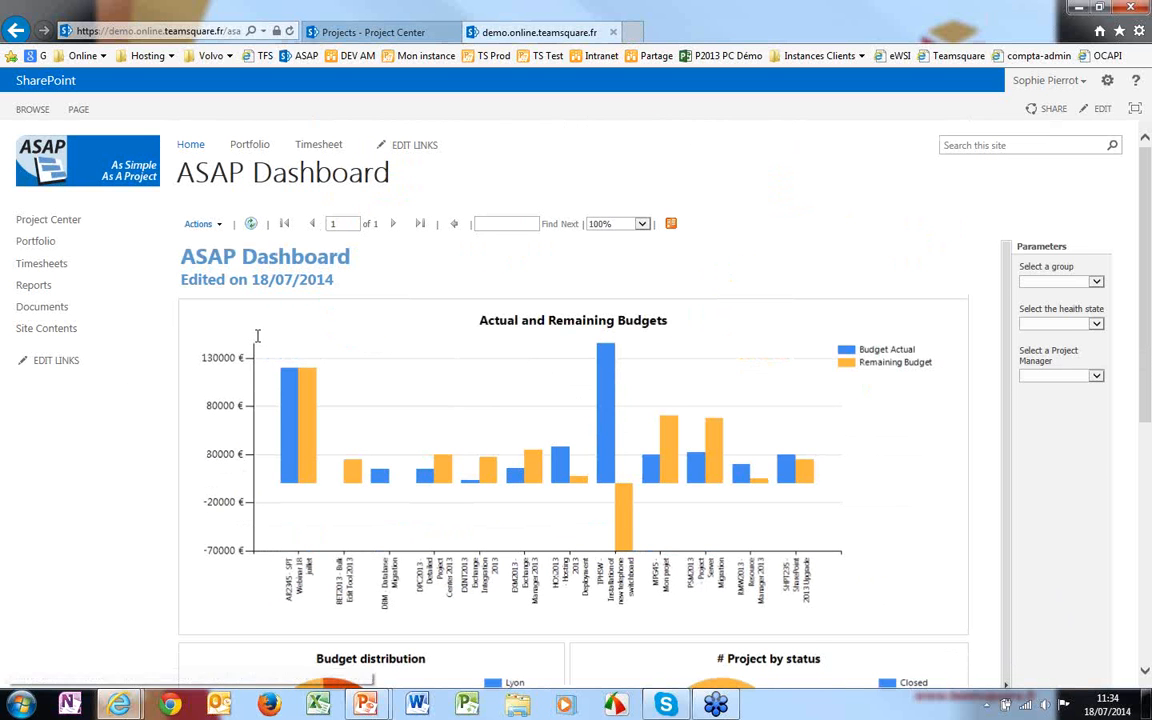
pyautogui.click(1097, 283)
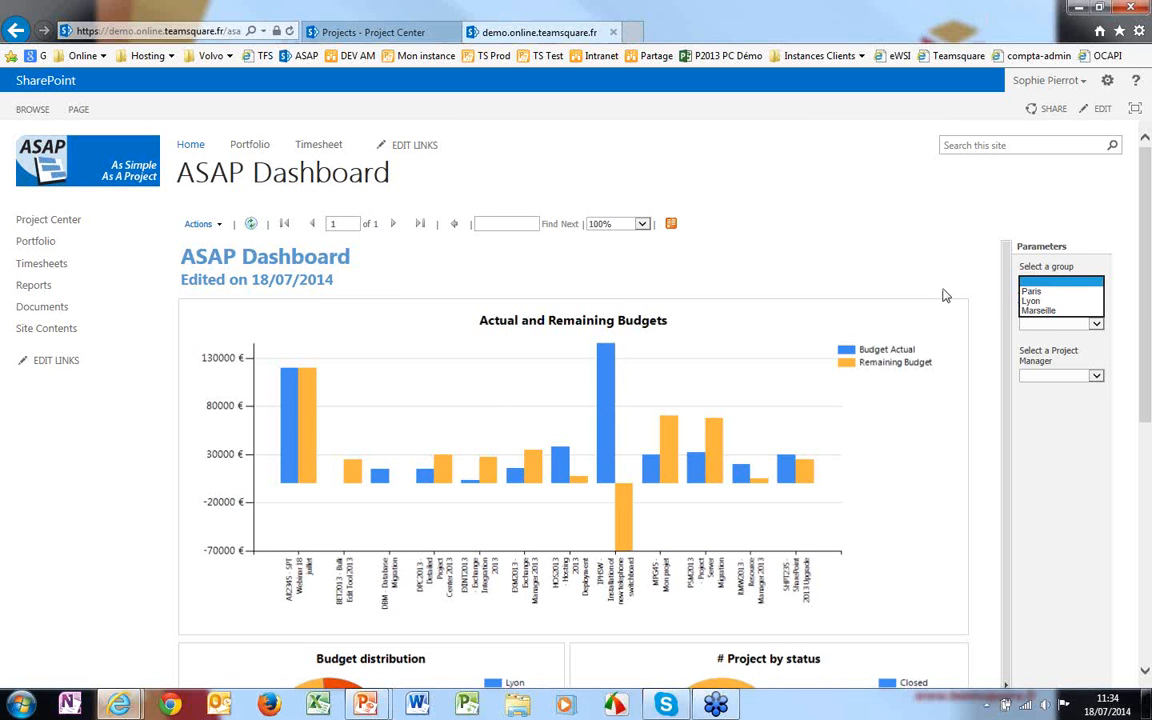
pyautogui.click(1033, 293)
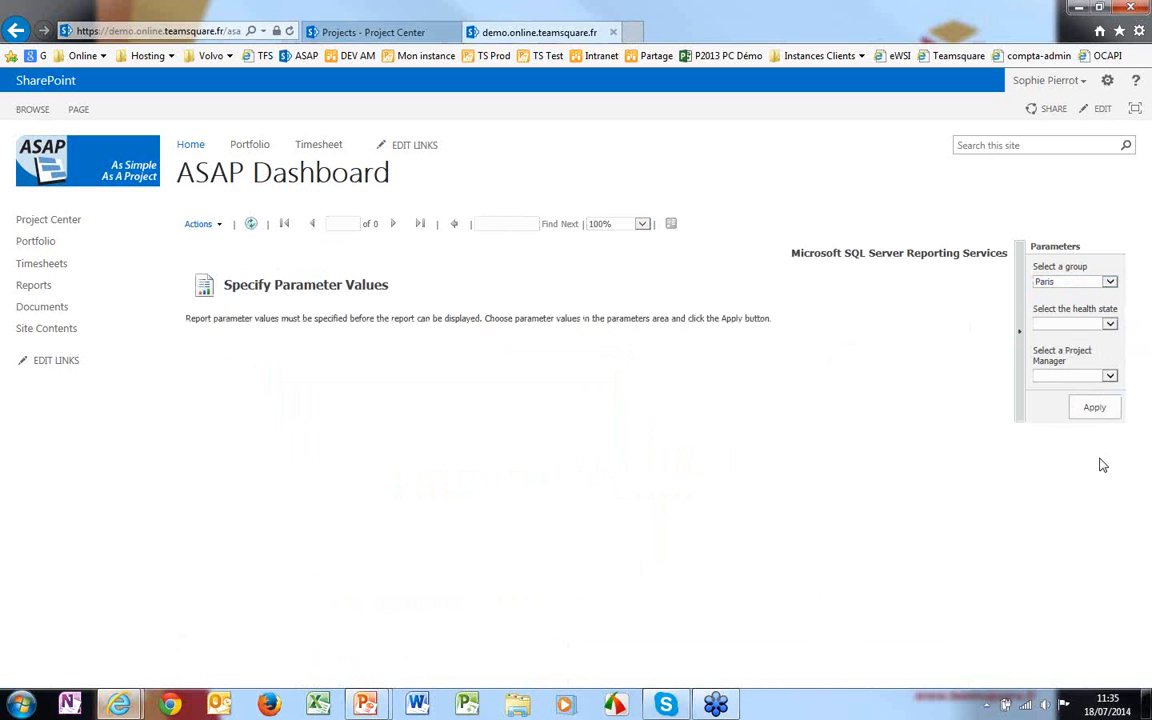
pyautogui.click(1092, 407)
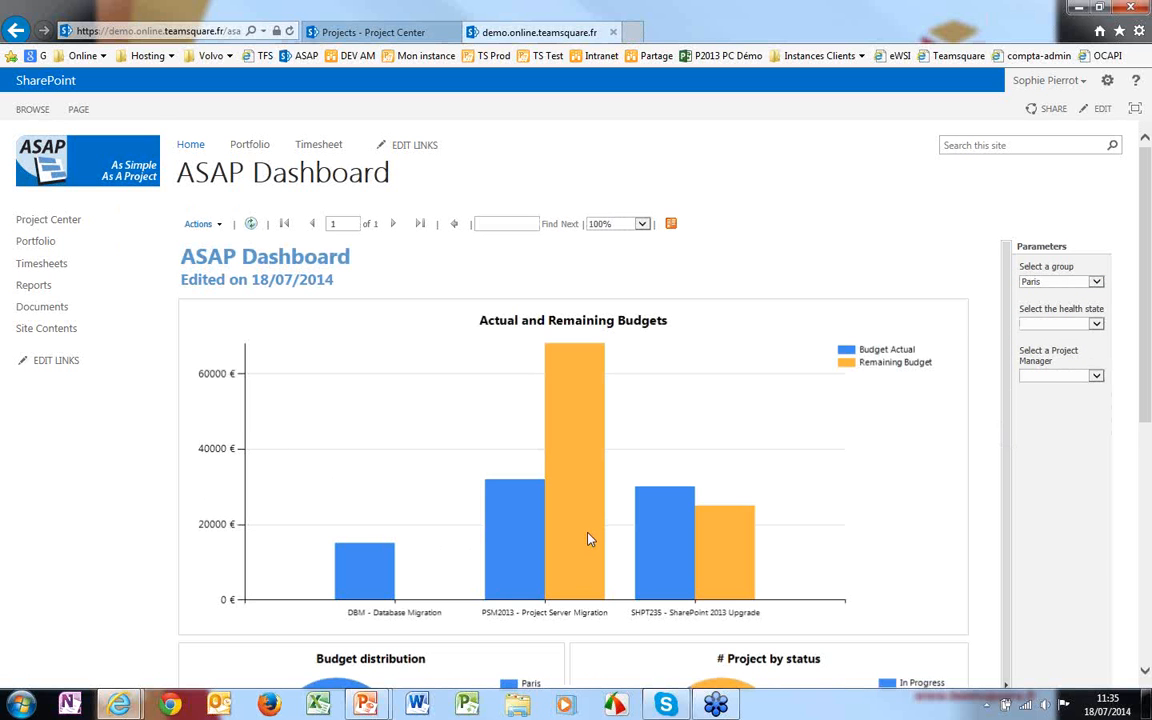
pyautogui.scroll(-5, 588, 535)
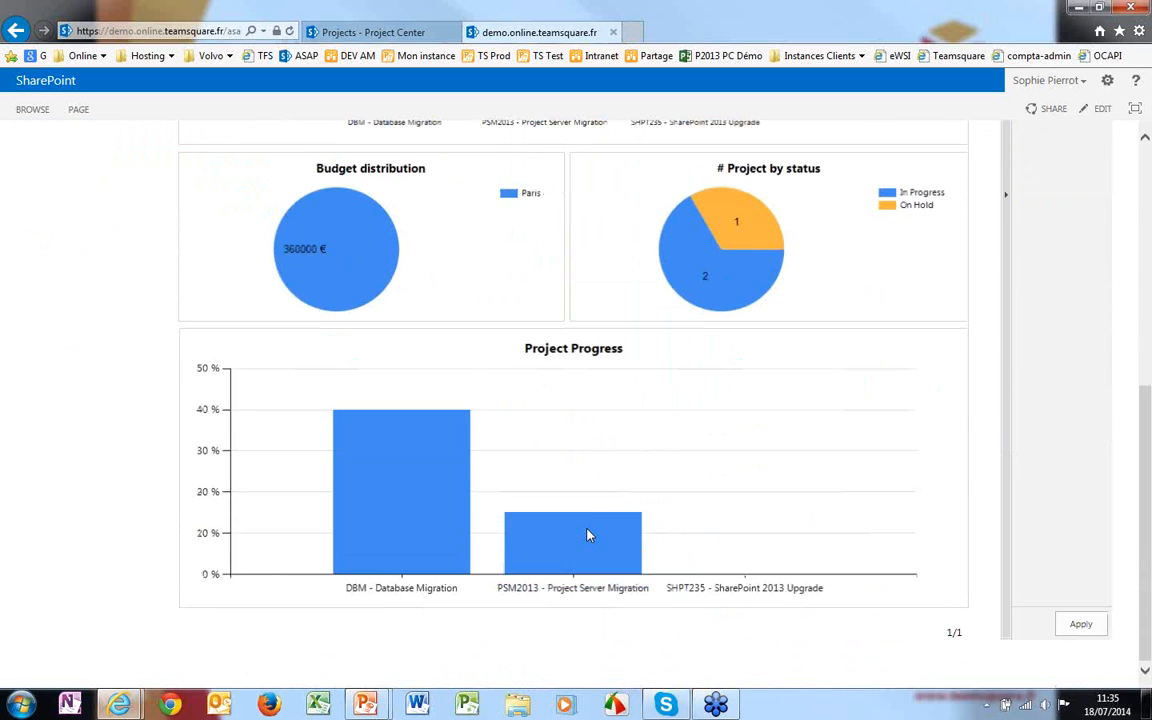
pyautogui.scroll(3, 588, 535)
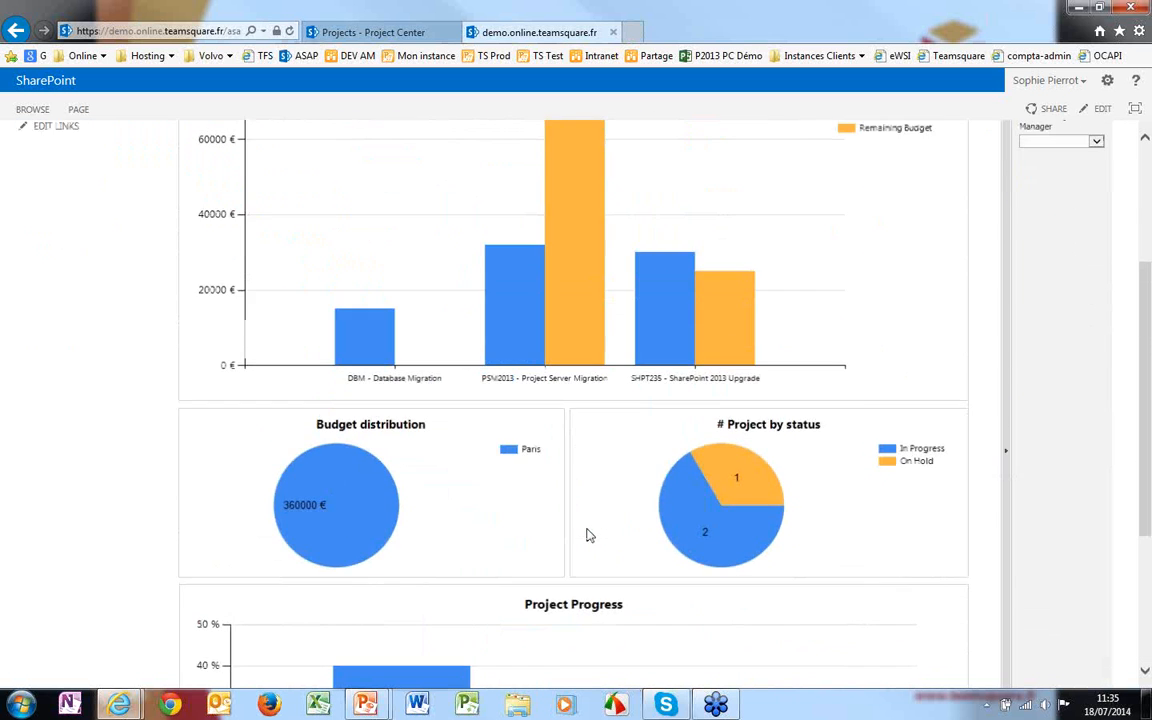
pyautogui.scroll(3, 588, 535)
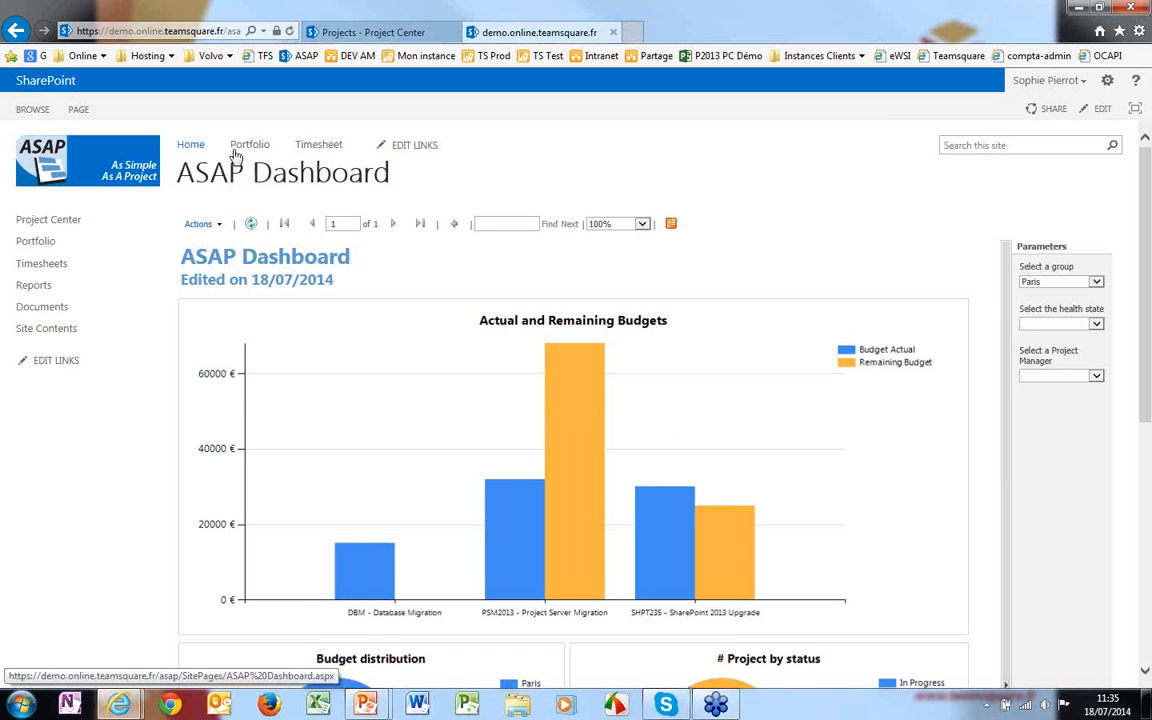
# - Open the Management Report from the Reports page and review project health, risks, end dates and costs, dismissing the Windows color scheme prompt
pyautogui.click(35, 287)
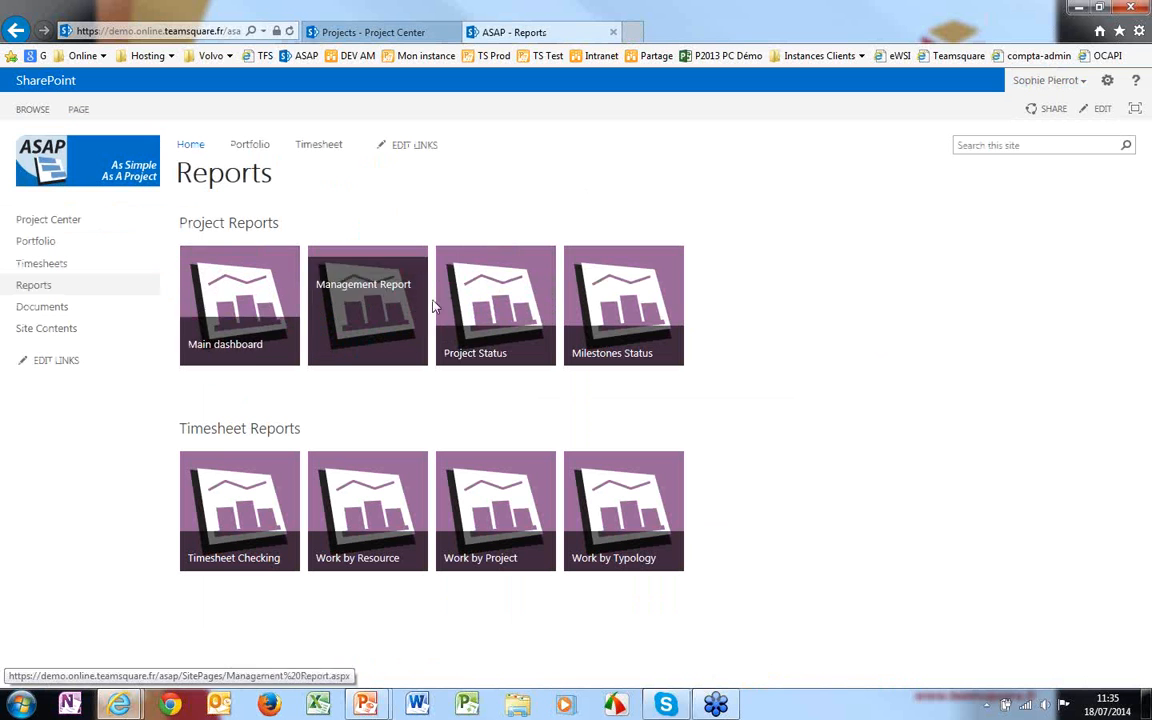
pyautogui.click(382, 302)
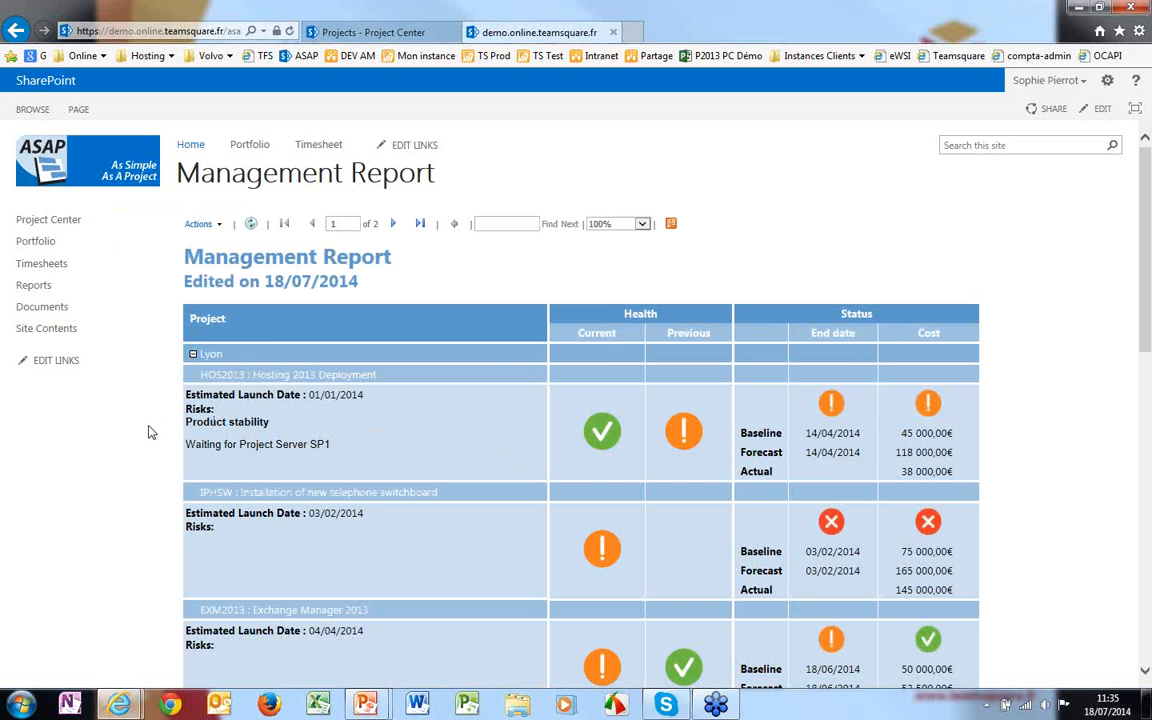
pyautogui.scroll(-2, 148, 432)
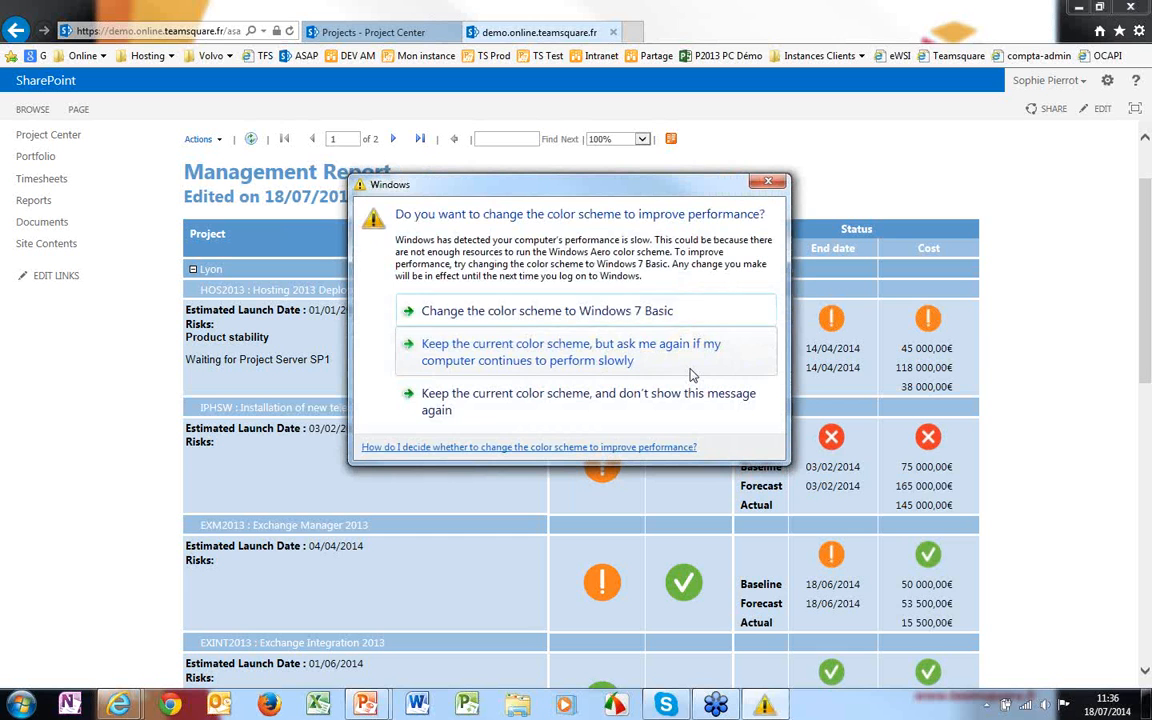
pyautogui.click(767, 181)
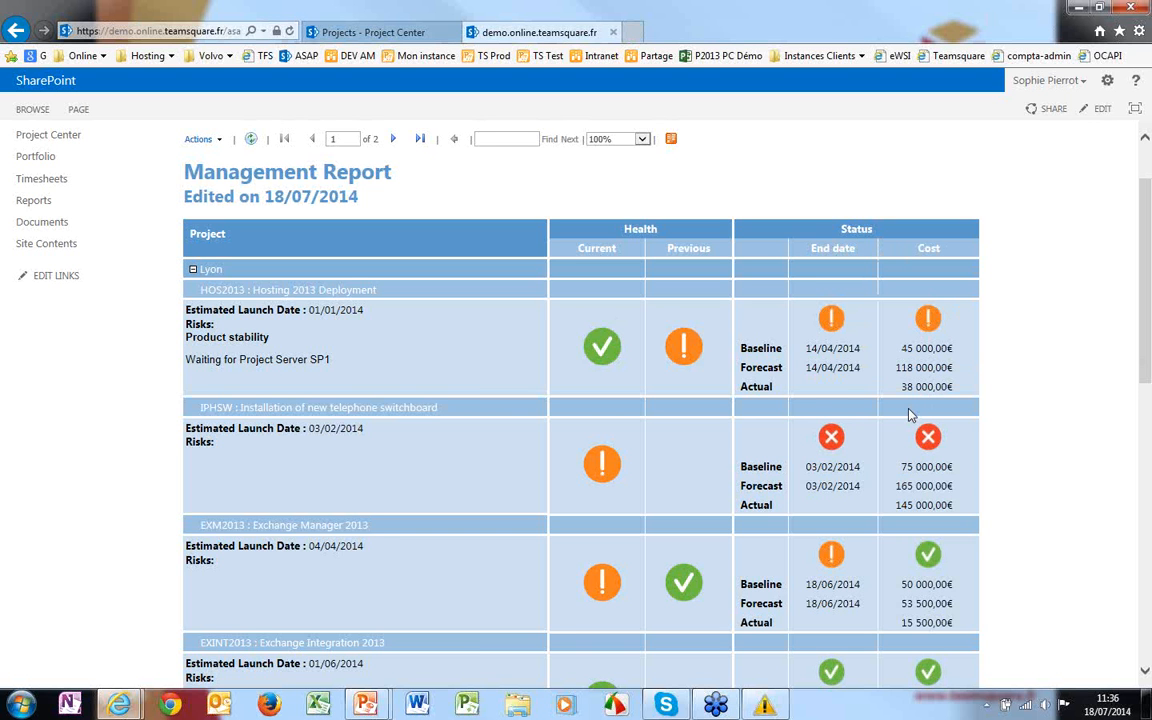
pyautogui.scroll(-3, 540, 360)
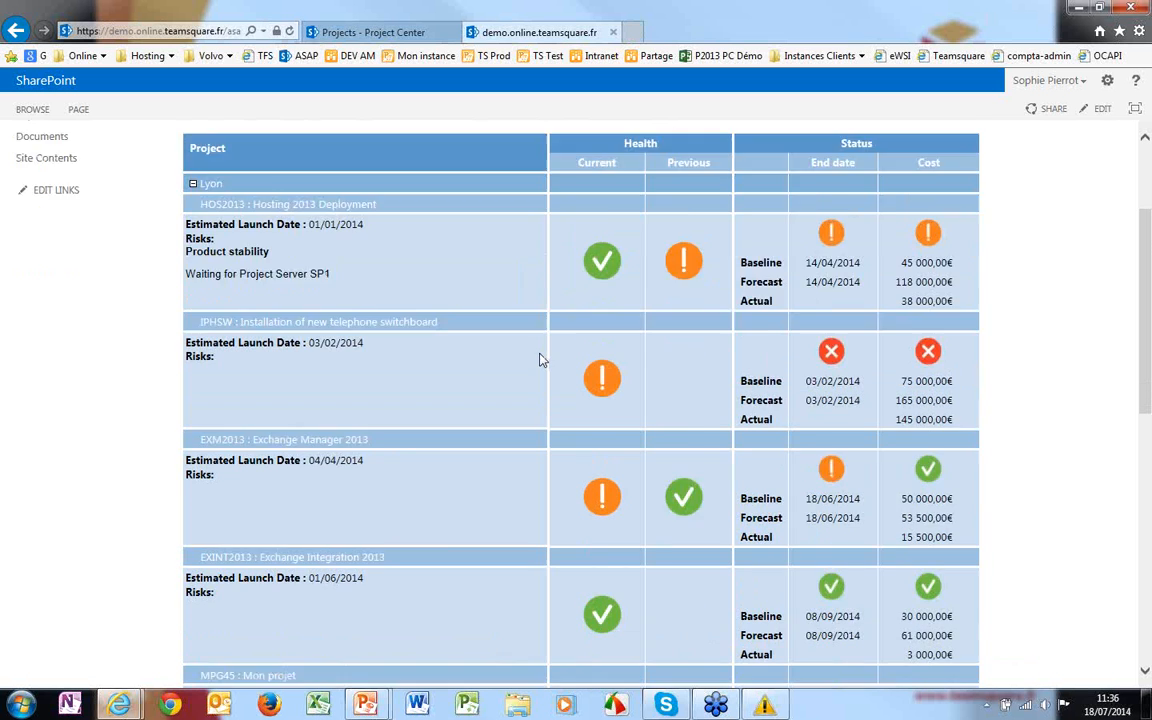
pyautogui.scroll(-2, 540, 360)
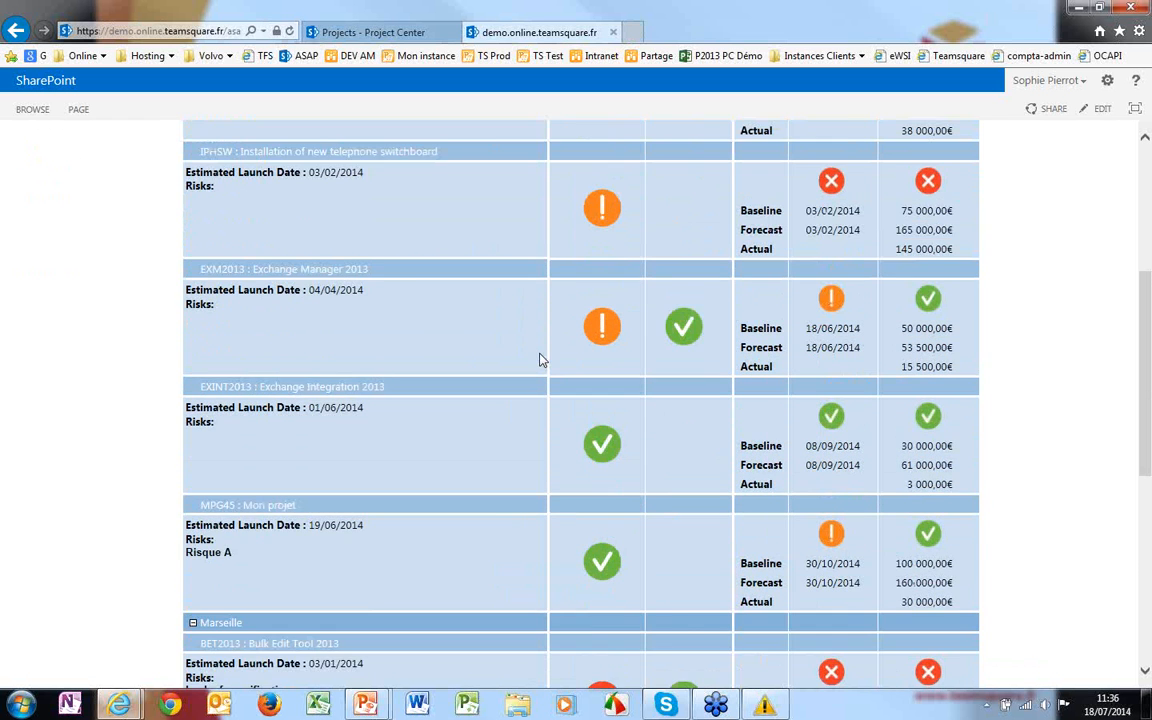
pyautogui.scroll(-5, 540, 360)
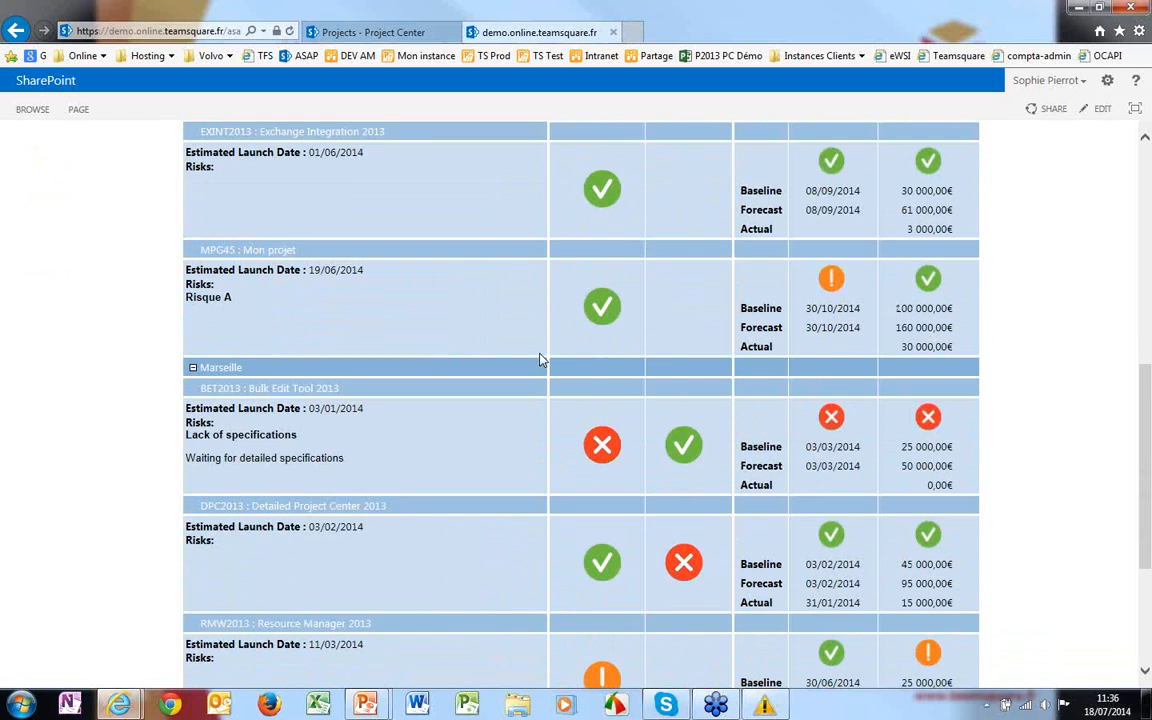
pyautogui.scroll(-5, 540, 360)
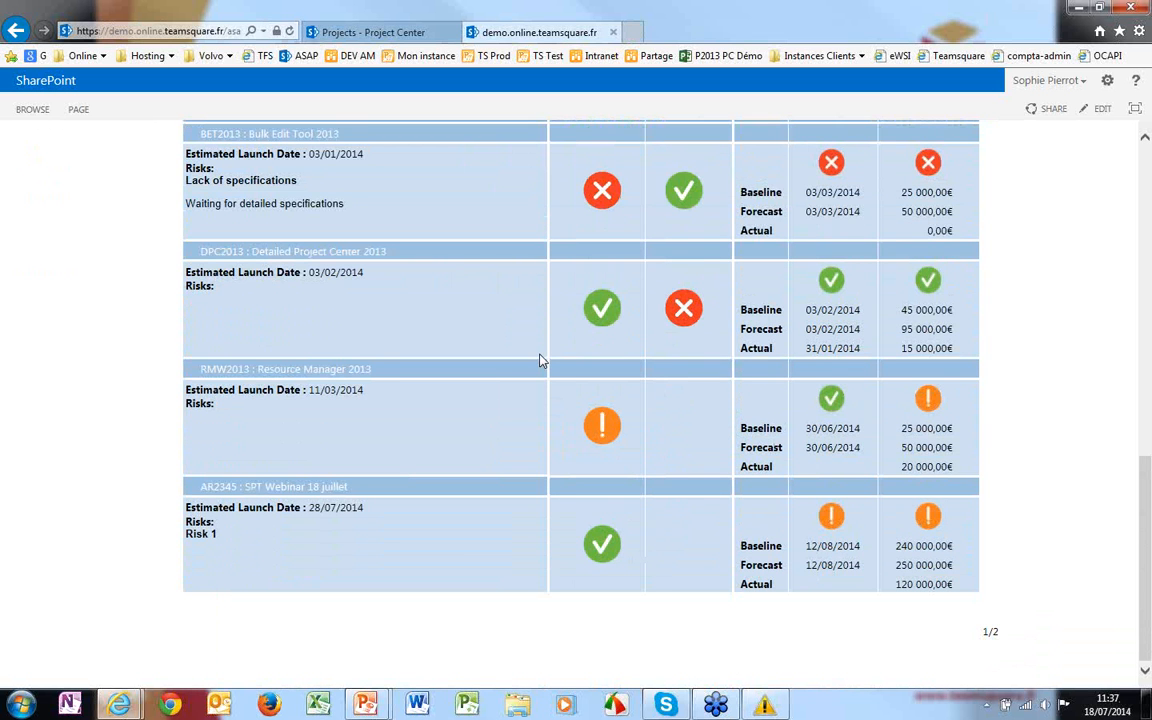
pyautogui.scroll(15, 540, 360)
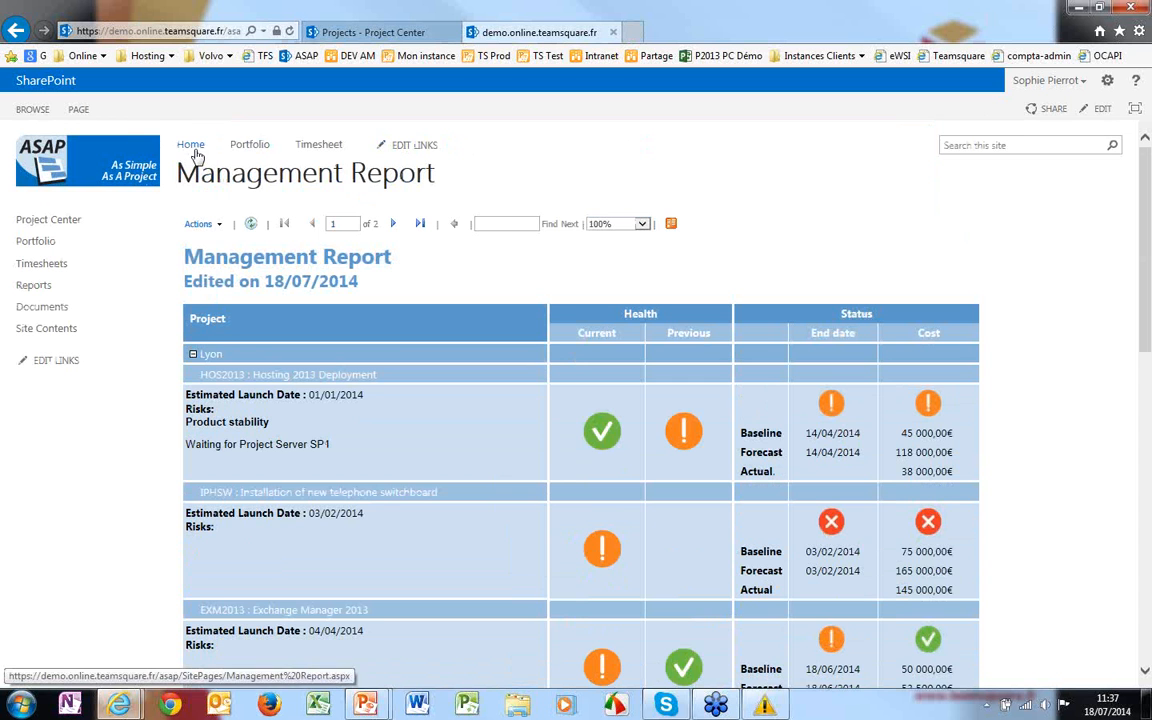
# - Run the Project Status report for the Paris group, In Progress status and the SHPT235 - SharePoint 2013 Upgrade project
pyautogui.click(36, 285)
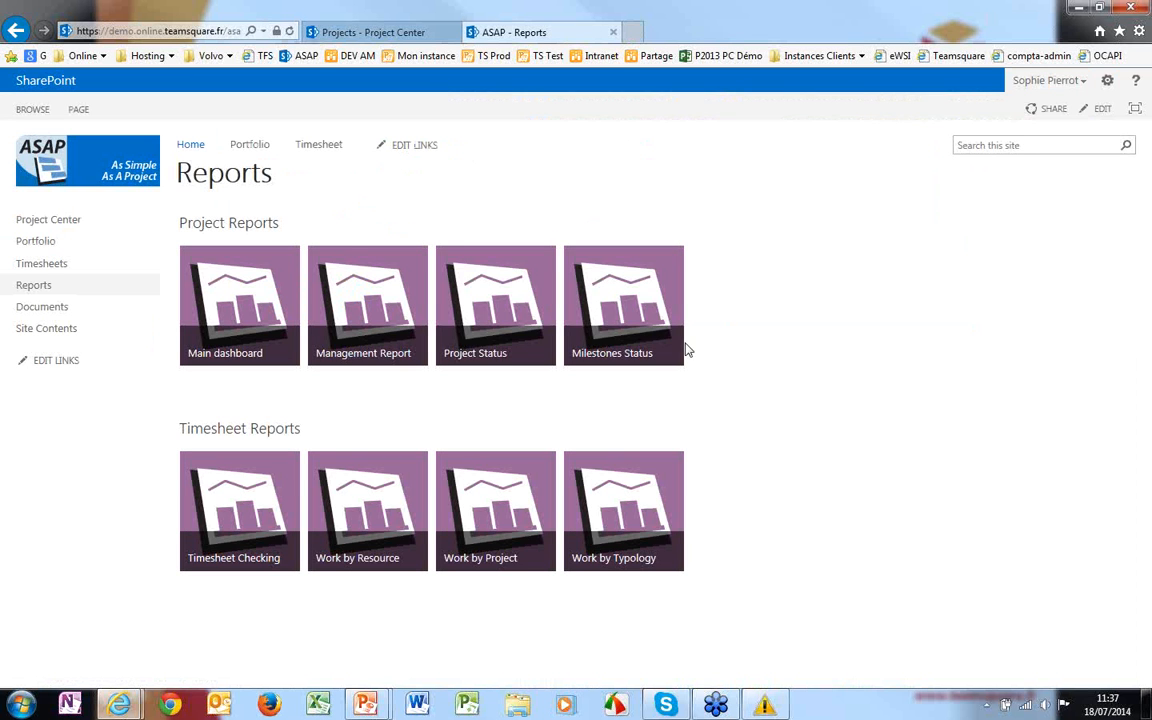
pyautogui.click(490, 300)
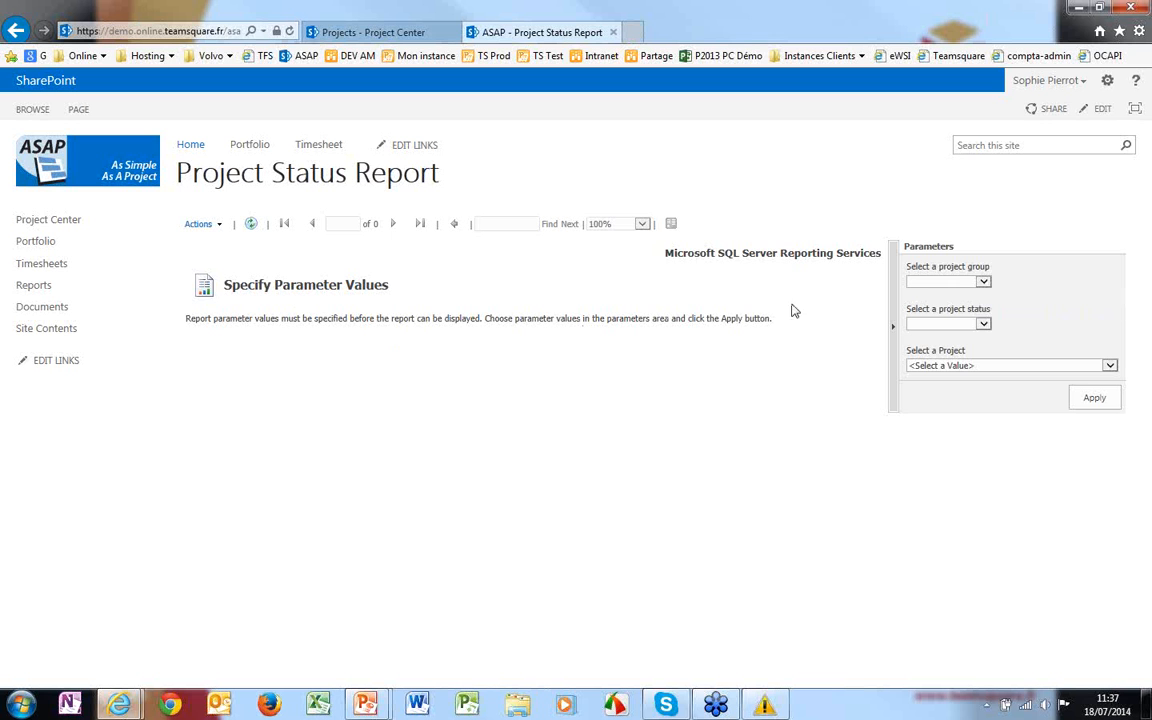
pyautogui.click(986, 283)
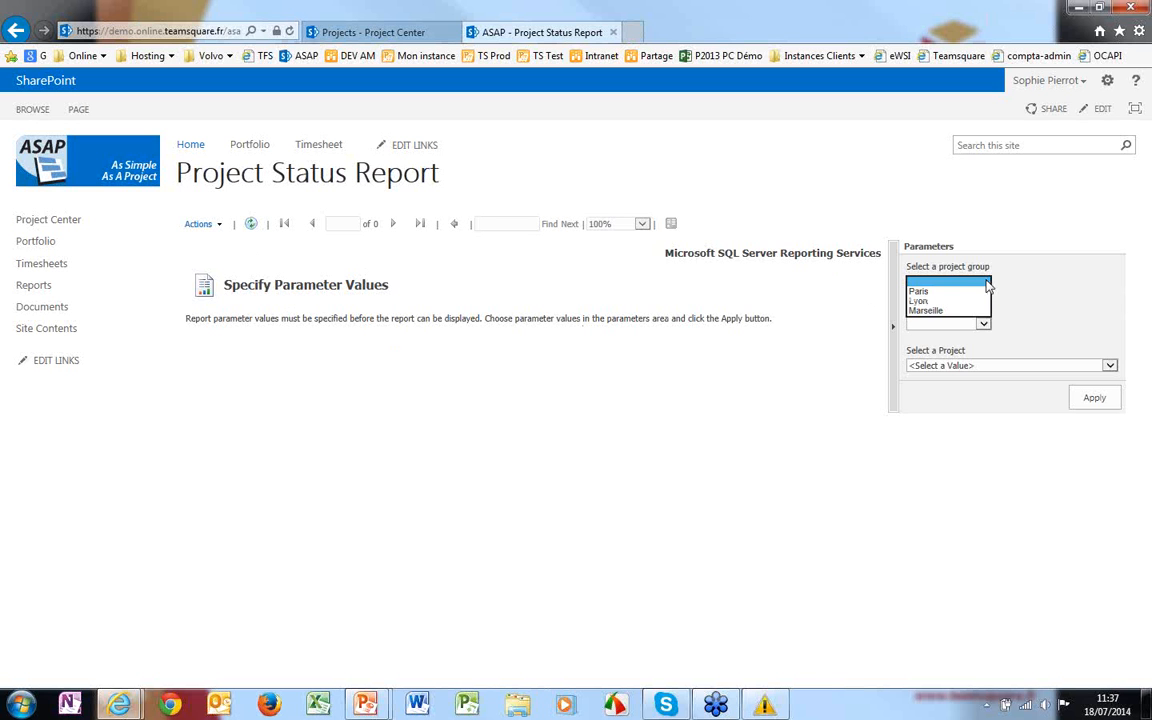
pyautogui.click(932, 293)
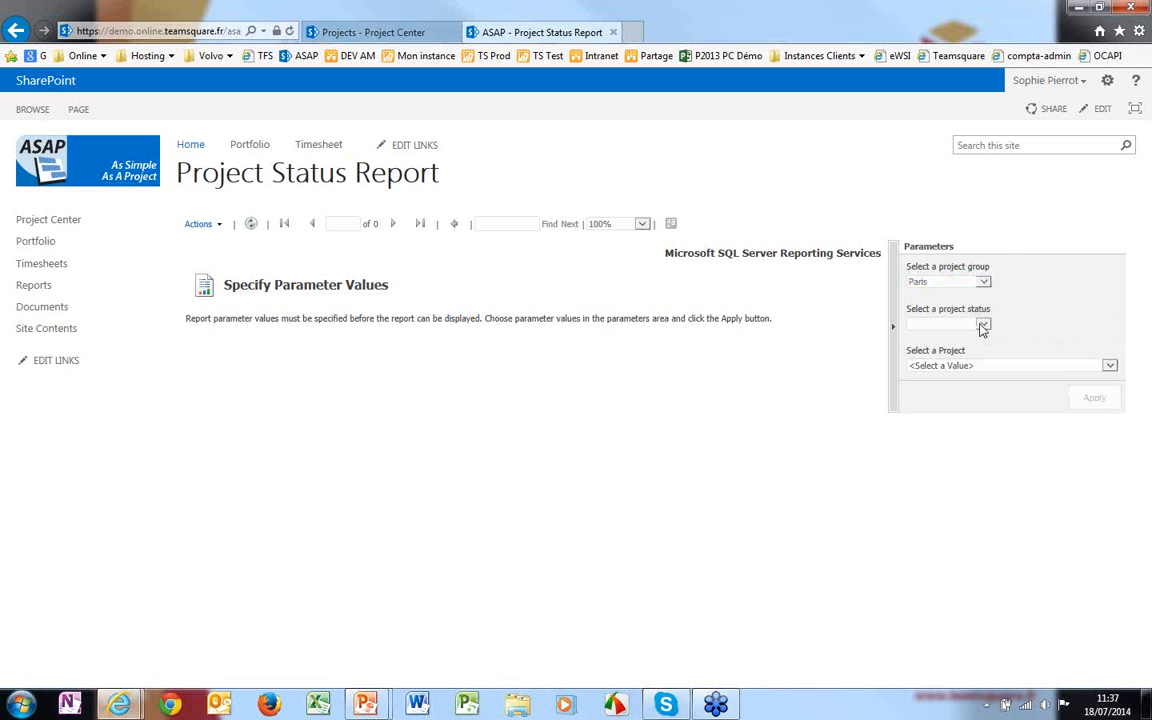
pyautogui.click(1036, 326)
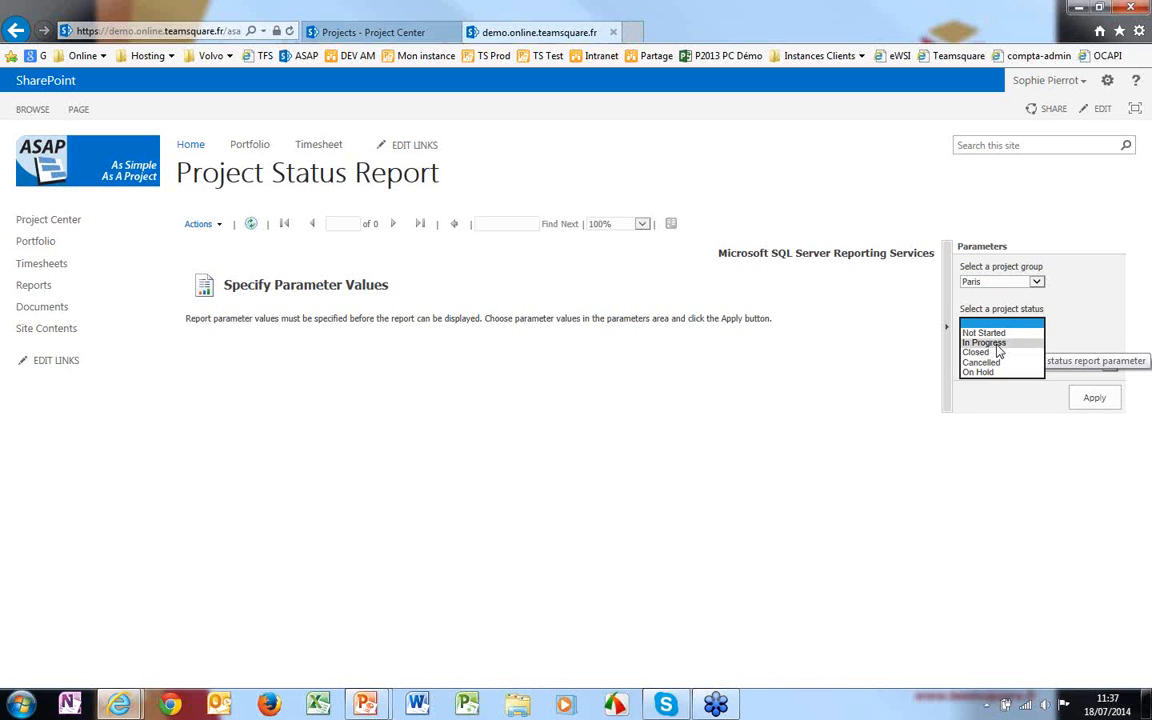
pyautogui.click(996, 344)
pyautogui.click(1112, 368)
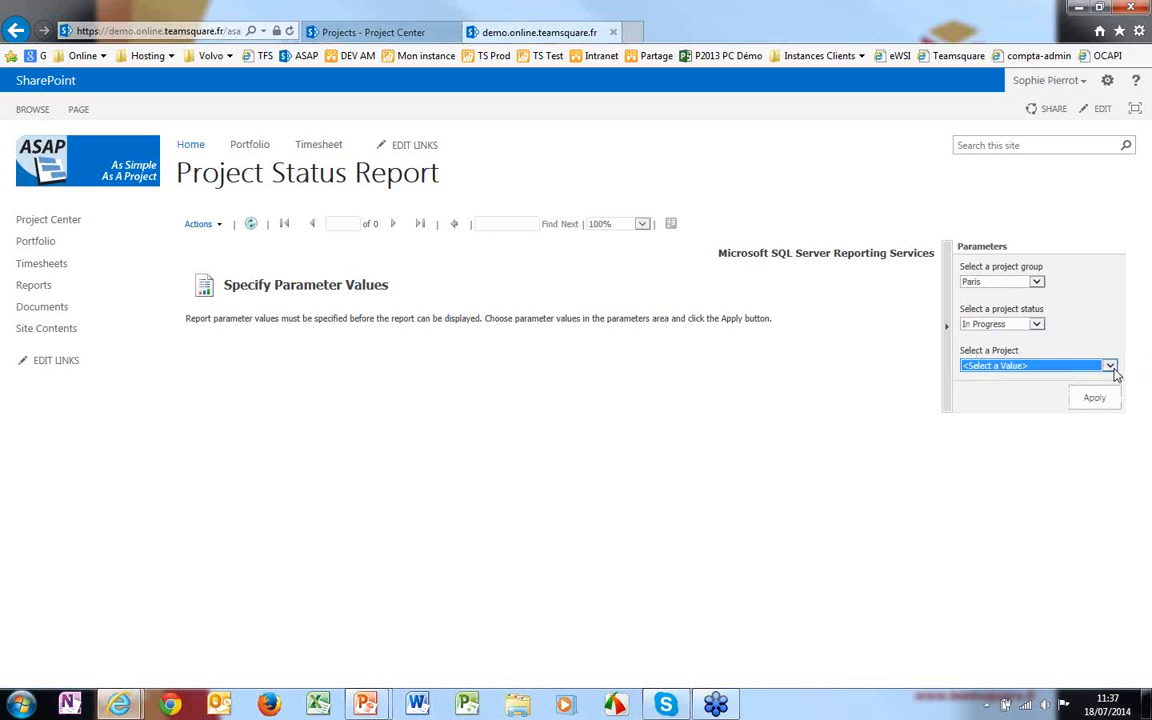
pyautogui.click(1112, 368)
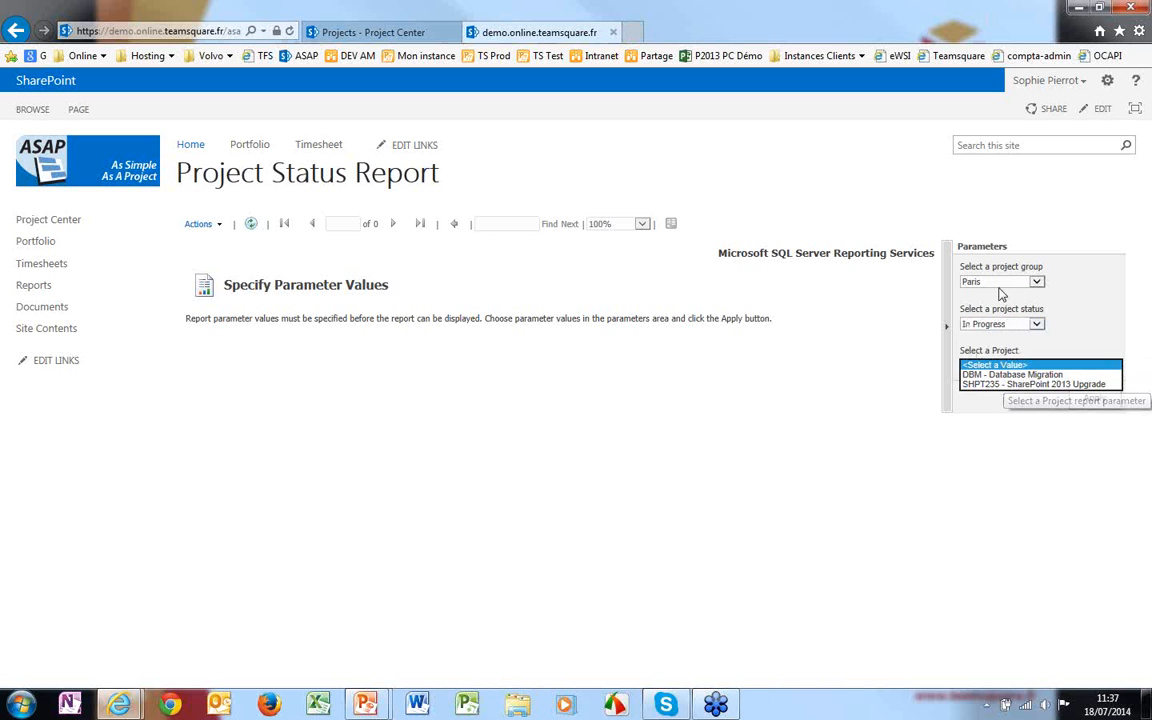
pyautogui.click(1030, 384)
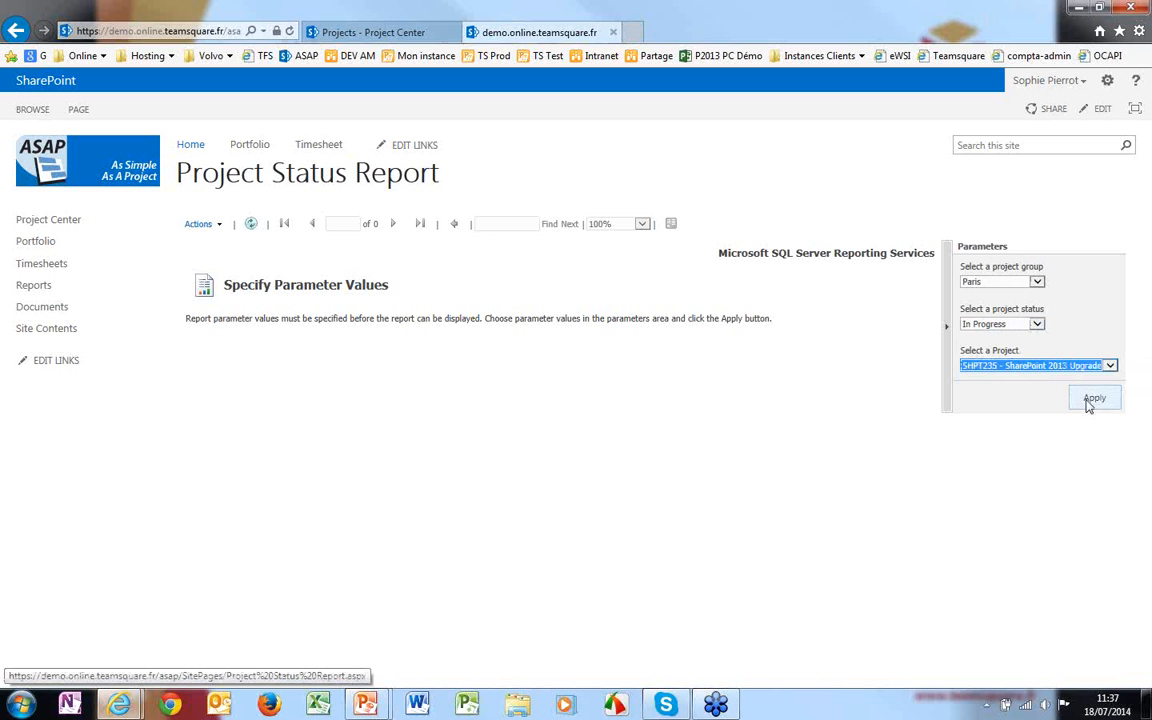
pyautogui.click(1090, 401)
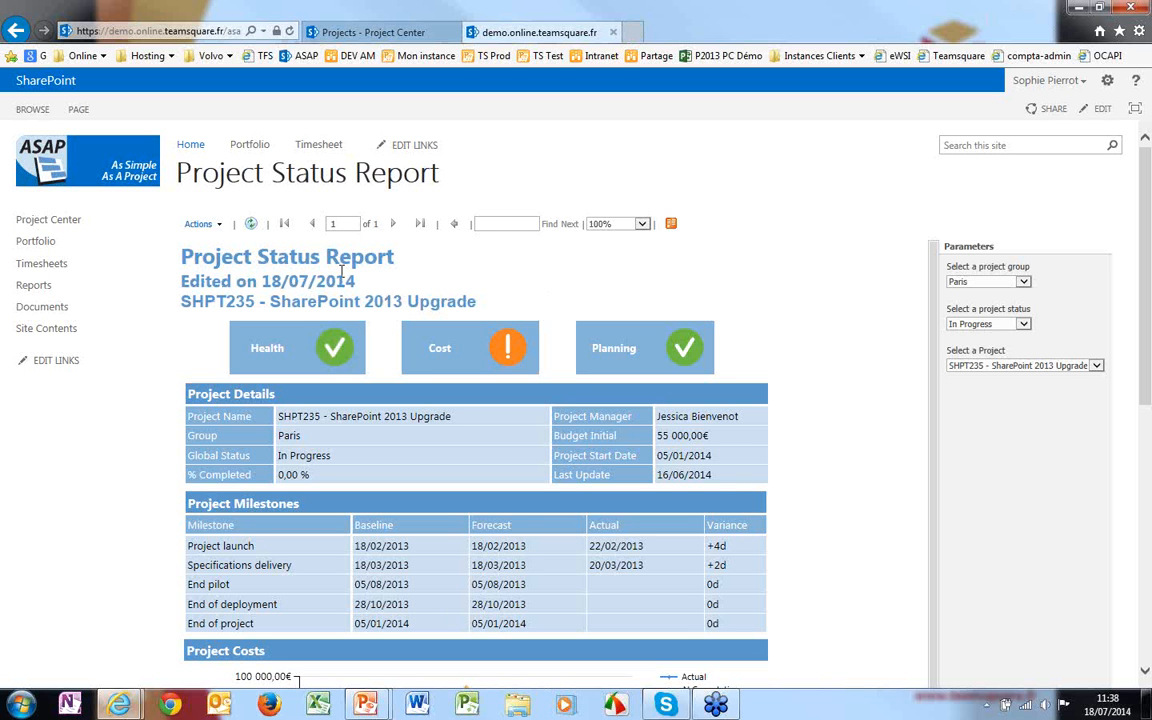
# - Examine the project details, milestones, costs and risks in the Project Status Report for the SharePoint 2013 Upgrade project
pyautogui.scroll(-1, 412, 294)
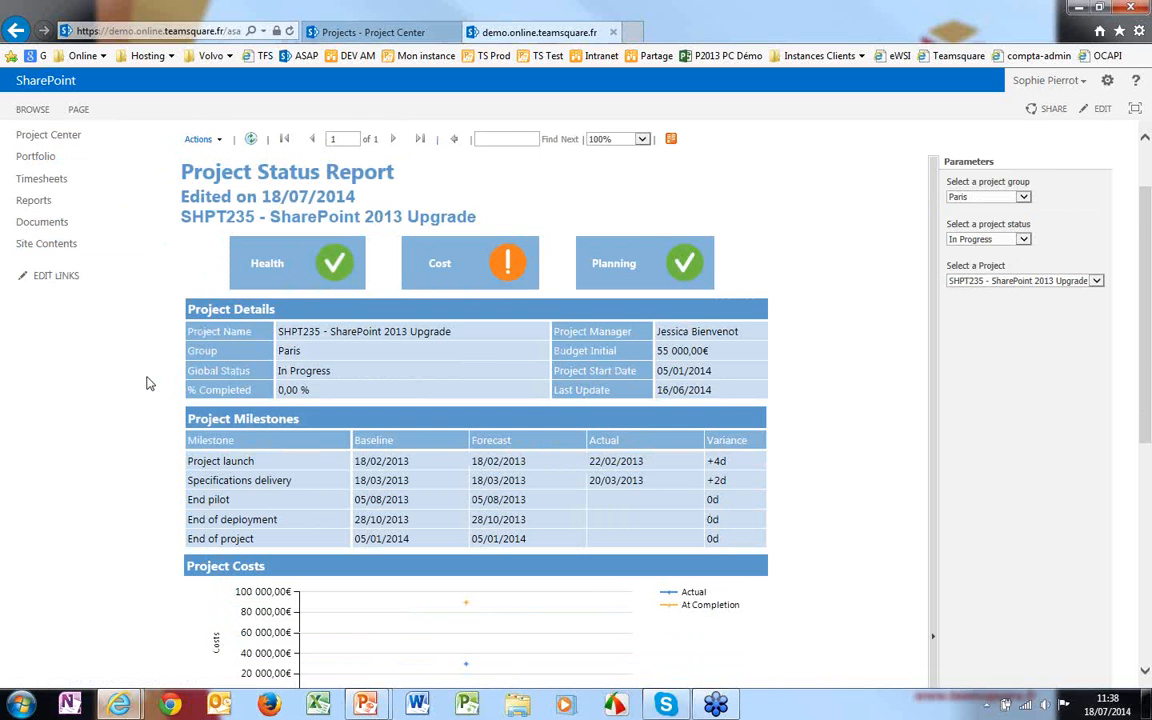
pyautogui.scroll(-2, 146, 383)
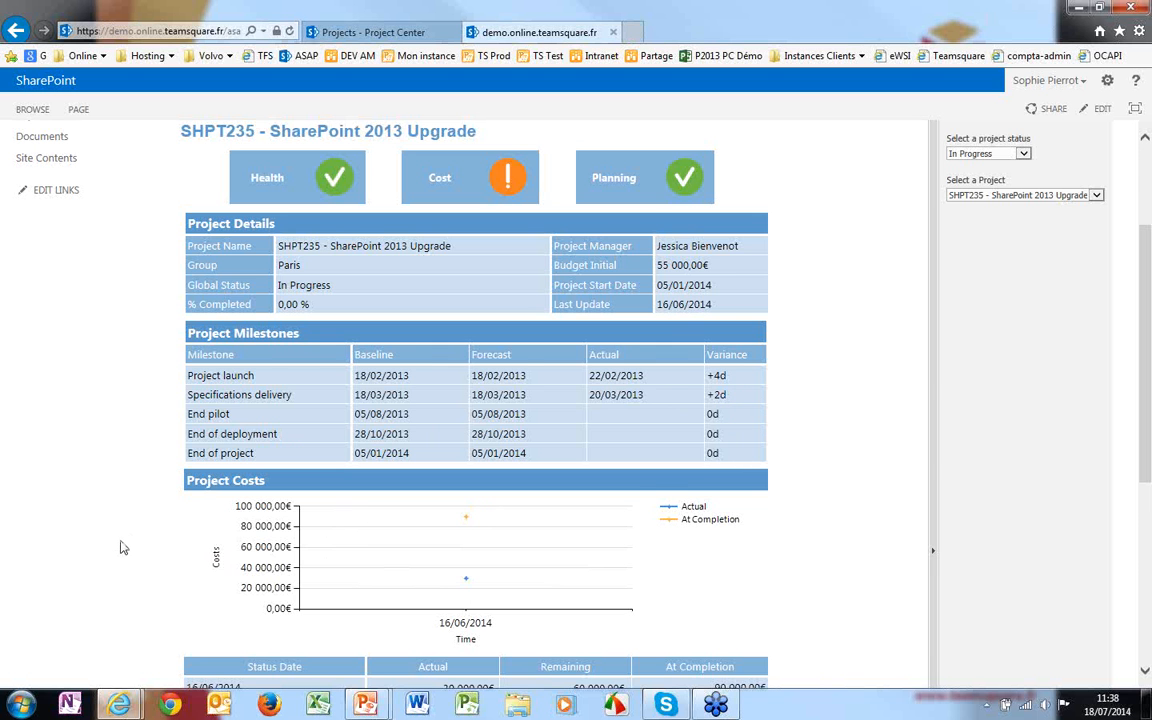
pyautogui.scroll(-3, 120, 548)
pyautogui.scroll(-2, 120, 548)
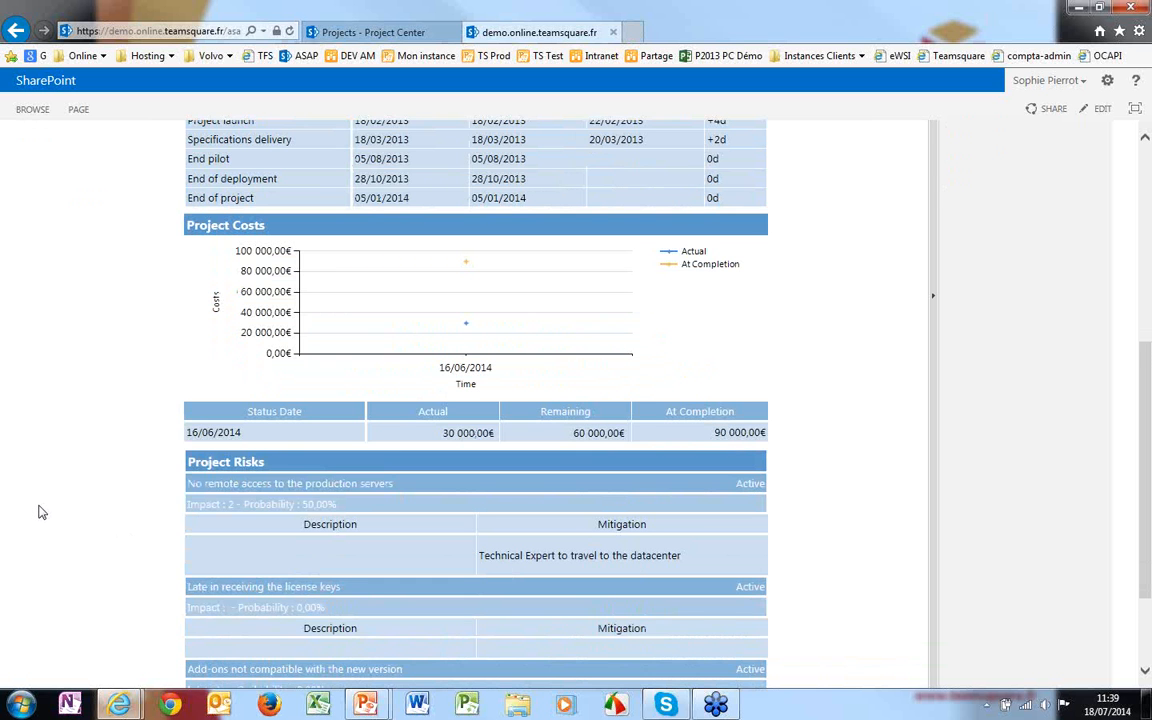
pyautogui.scroll(-2, 39, 512)
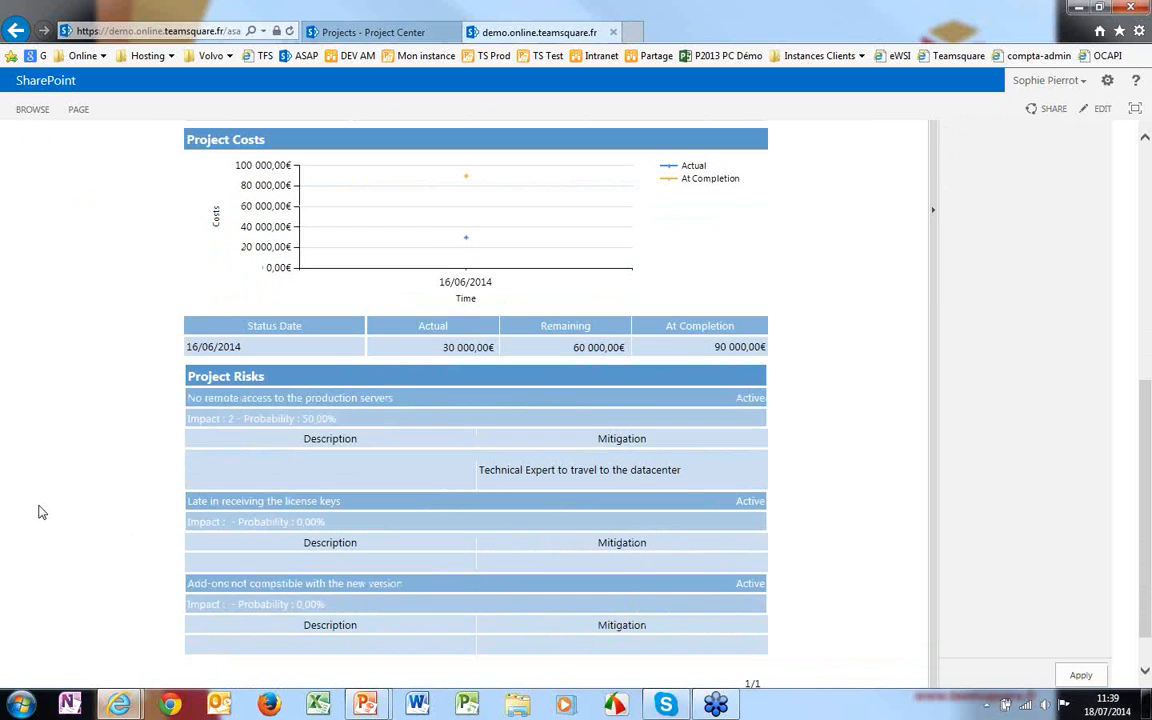
pyautogui.scroll(-1, 39, 512)
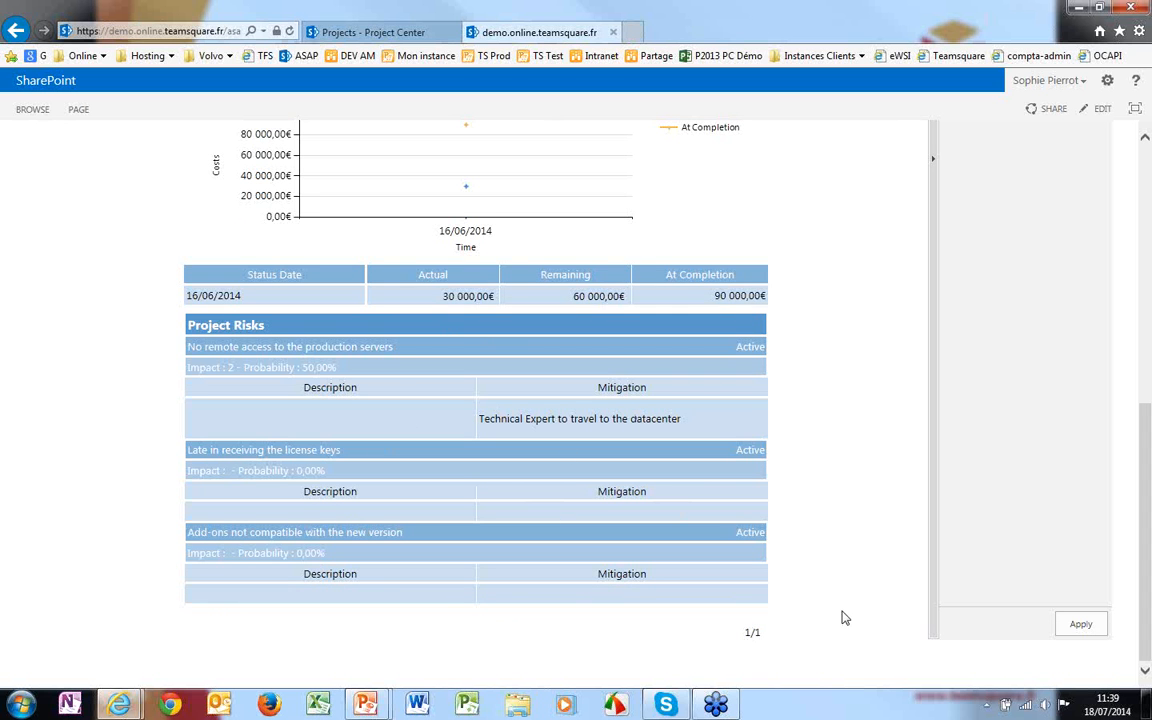
pyautogui.scroll(6, 840, 624)
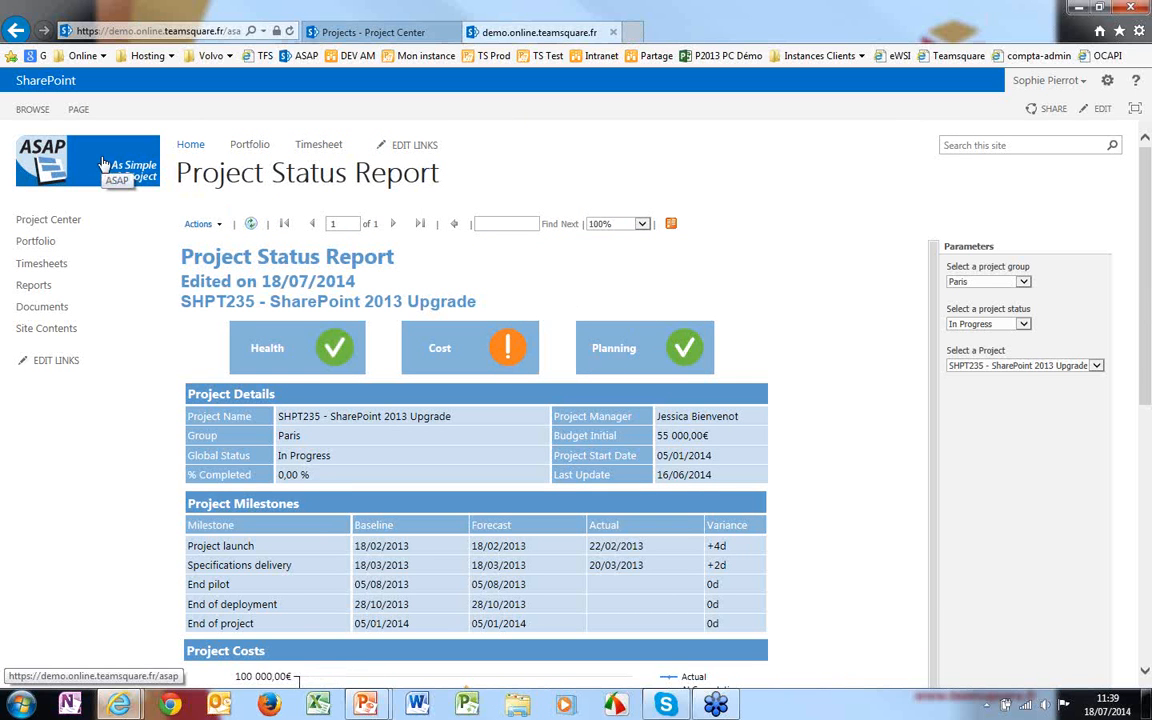
# - Return to the Reports page and run the Milestones Status report for the Lyon project group
pyautogui.click(33, 285)
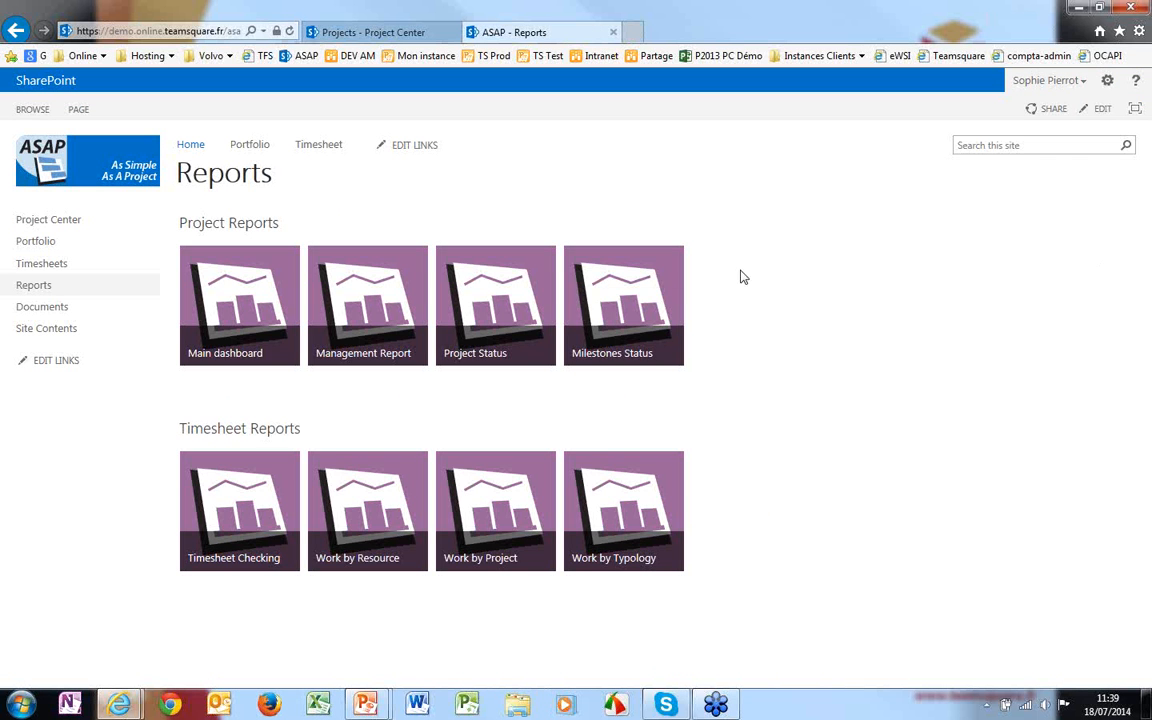
pyautogui.click(628, 287)
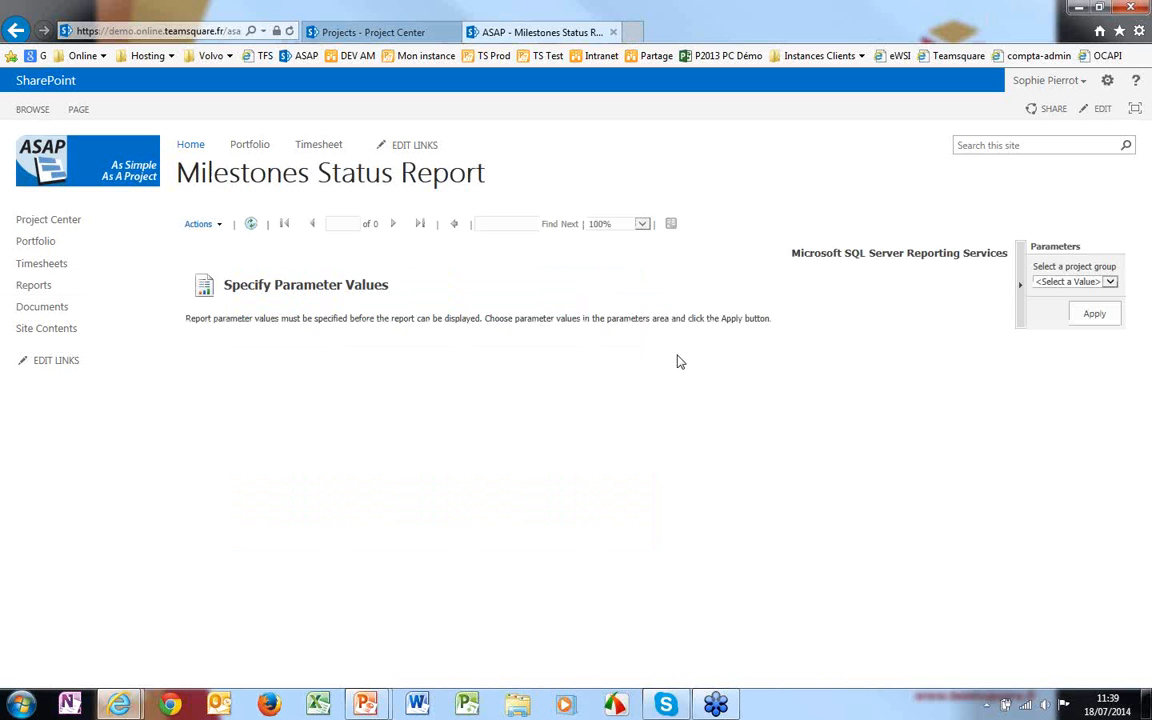
pyautogui.click(1111, 283)
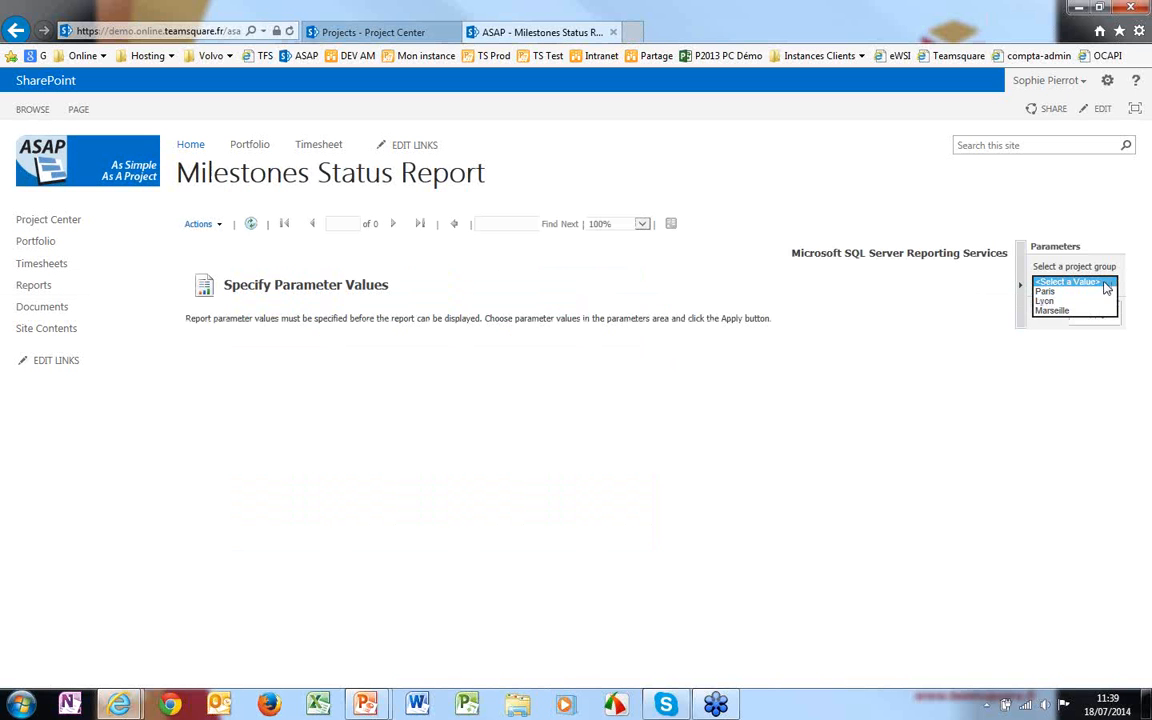
pyautogui.click(1058, 302)
pyautogui.click(1096, 315)
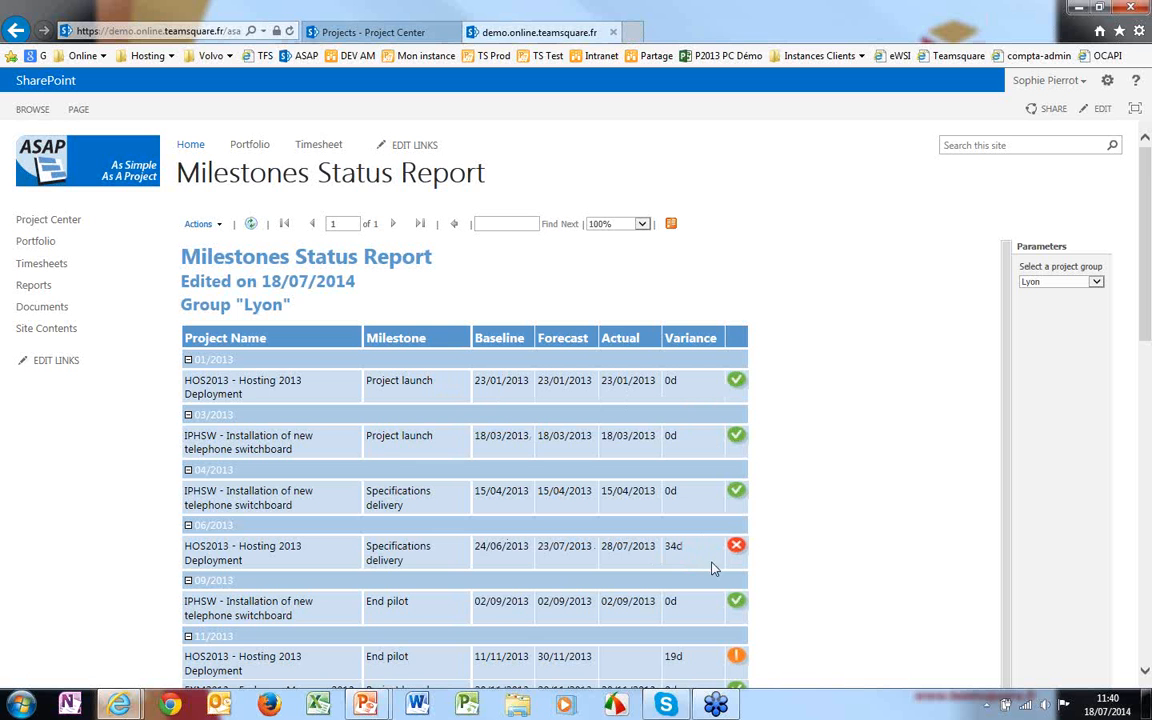
# - Examine the baseline, forecast and actual dates and variances of the Lyon group's milestones in the Milestones Status Report
pyautogui.scroll(-7, 718, 563)
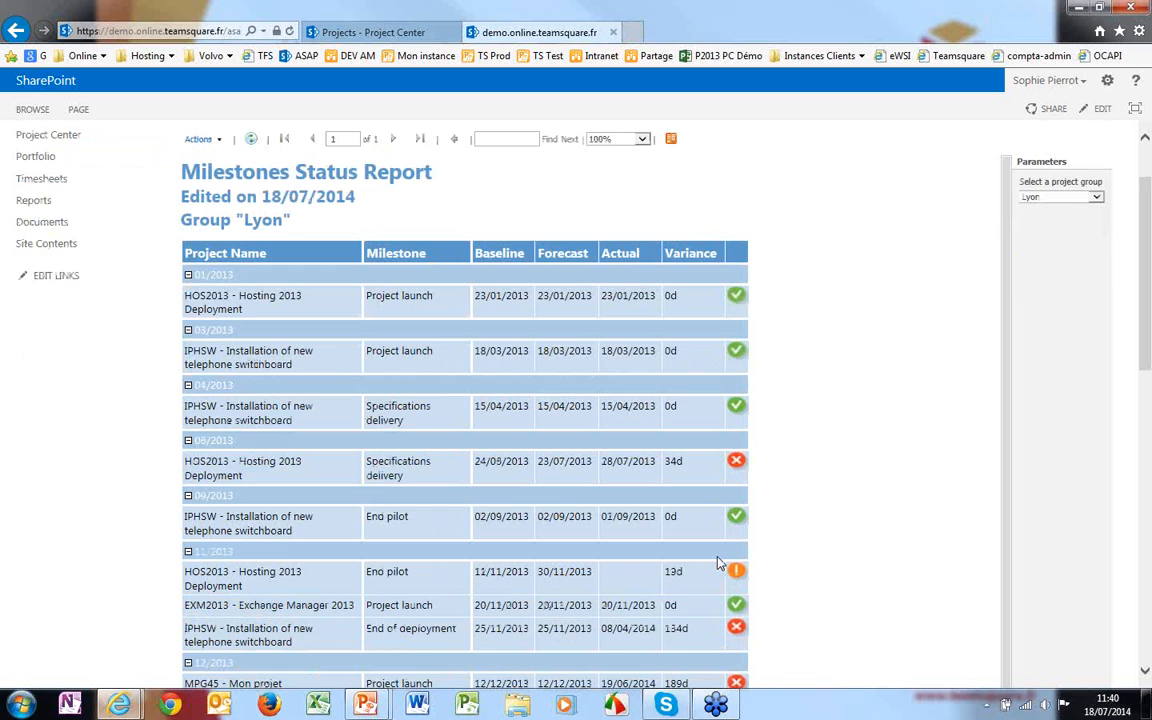
pyautogui.scroll(-12, 718, 563)
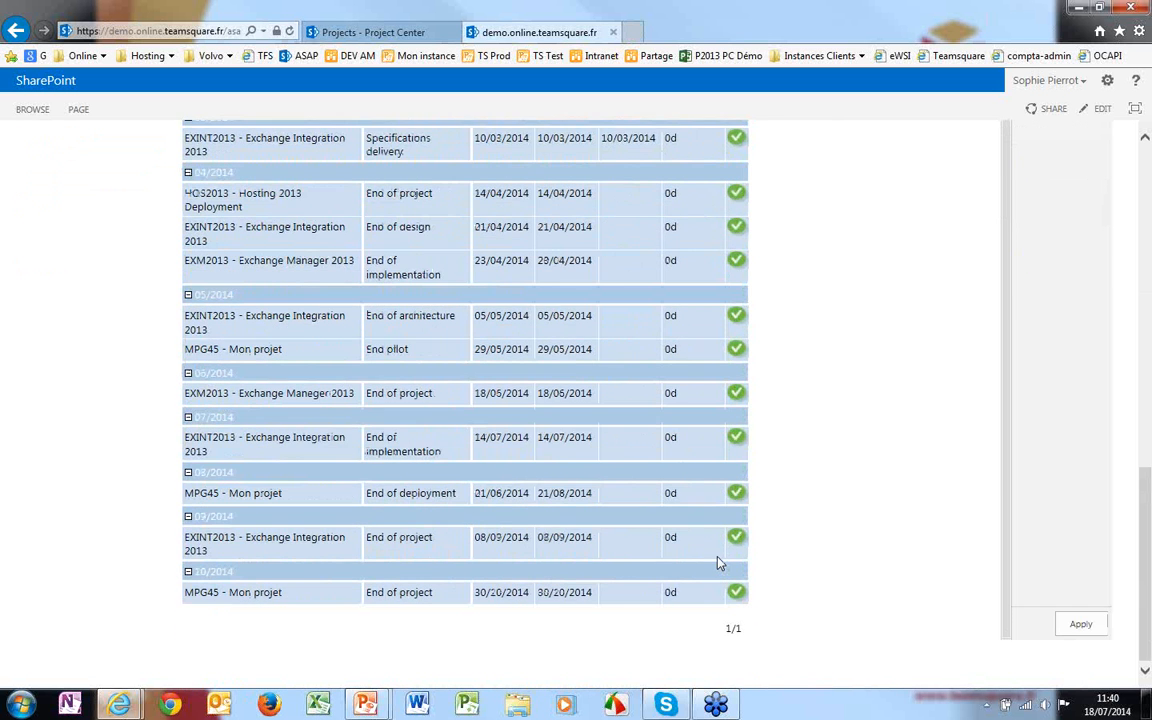
pyautogui.scroll(19, 718, 563)
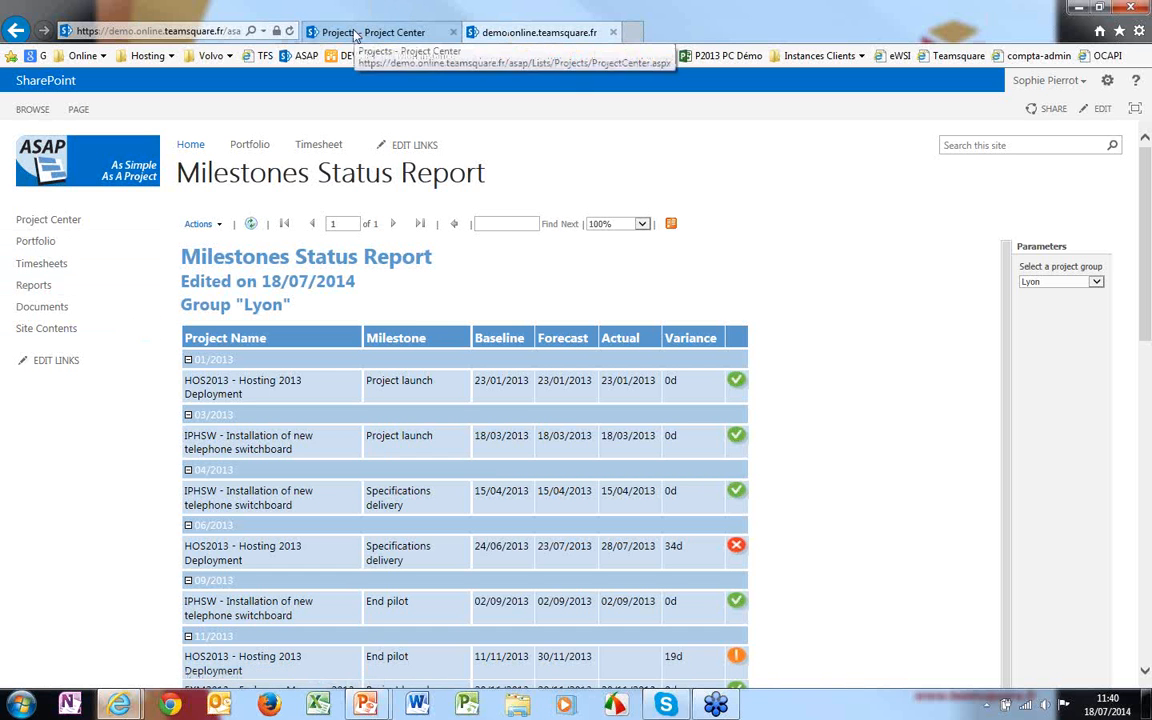
# - Return to the Reports page and run the Timesheet Checking report for 18/06/2014 to 18/07/2014
pyautogui.click(33, 286)
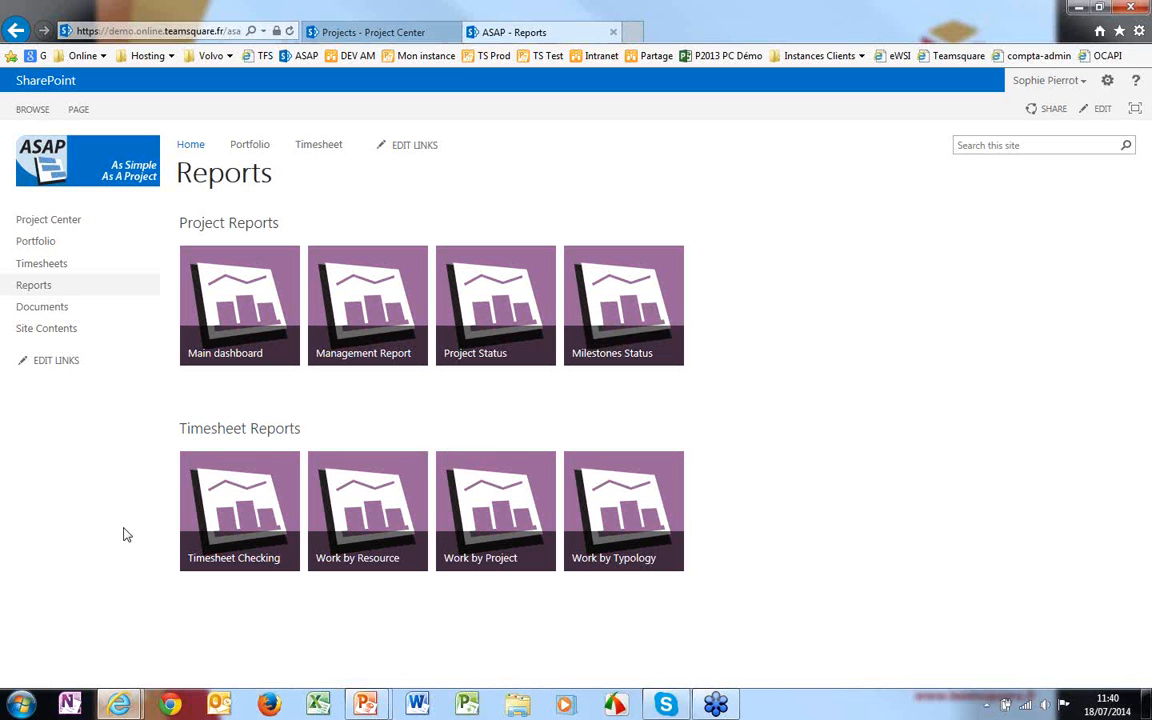
pyautogui.click(213, 535)
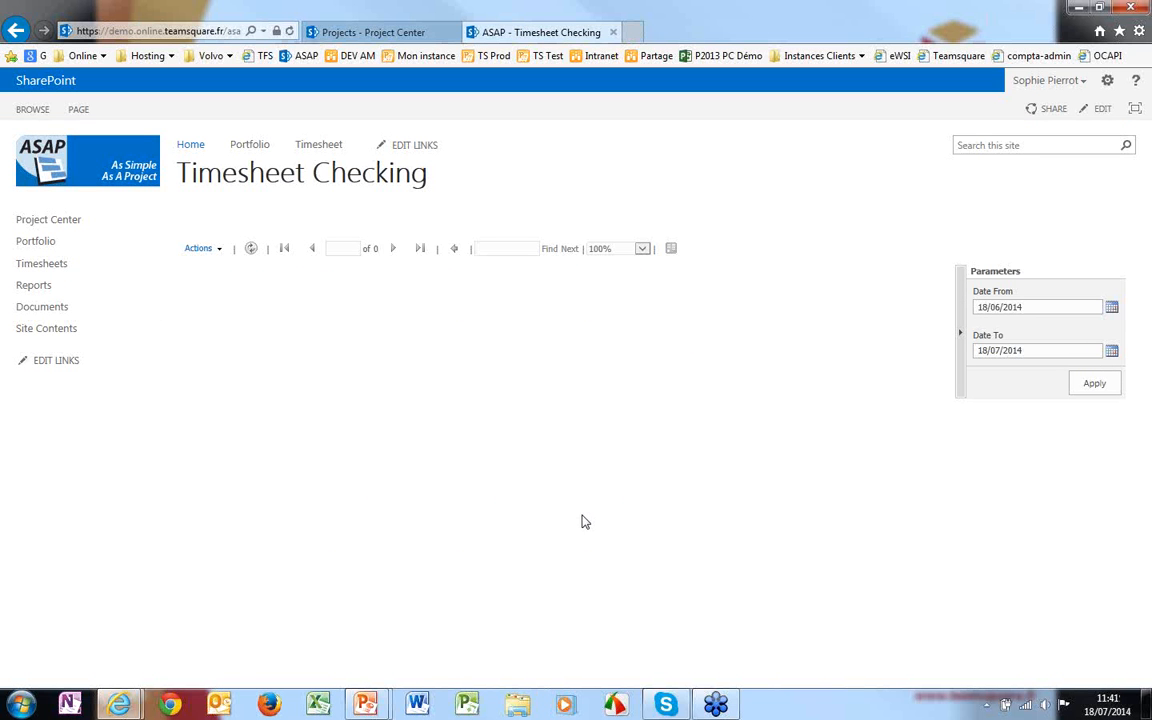
pyautogui.click(1111, 310)
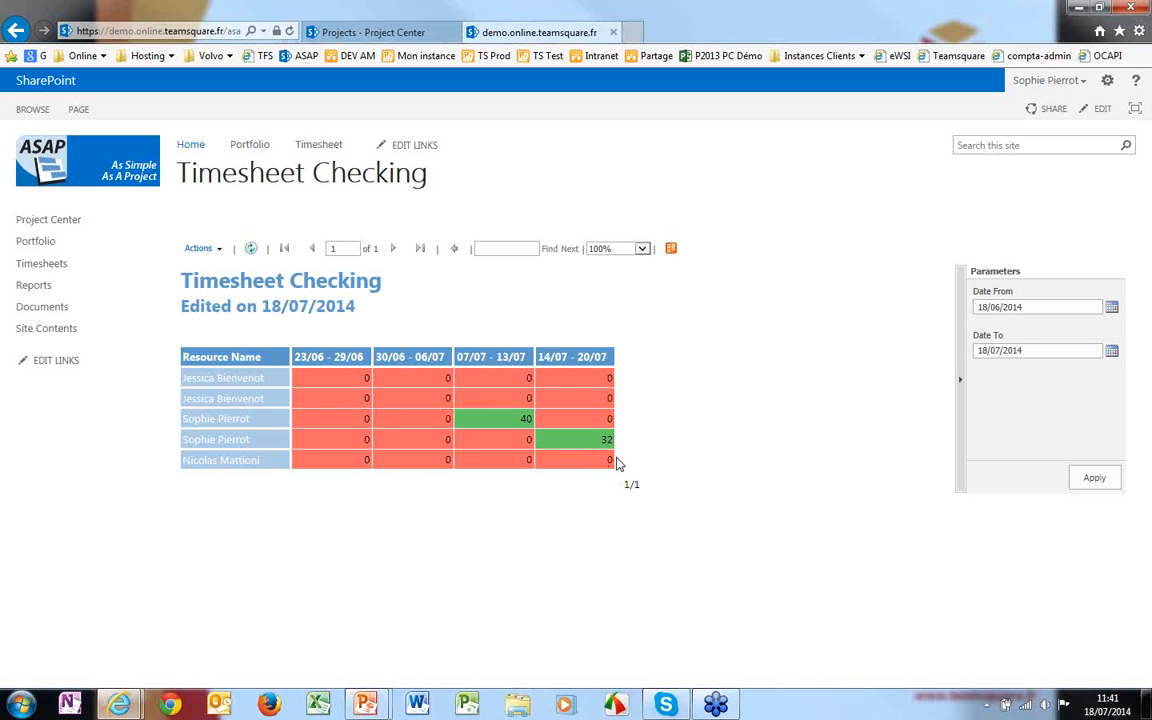
# - Run the Work by Resource report for 18/01/2014 to 18/07/2014 from the Reports page and review its chart and monthly table
pyautogui.click(52, 288)
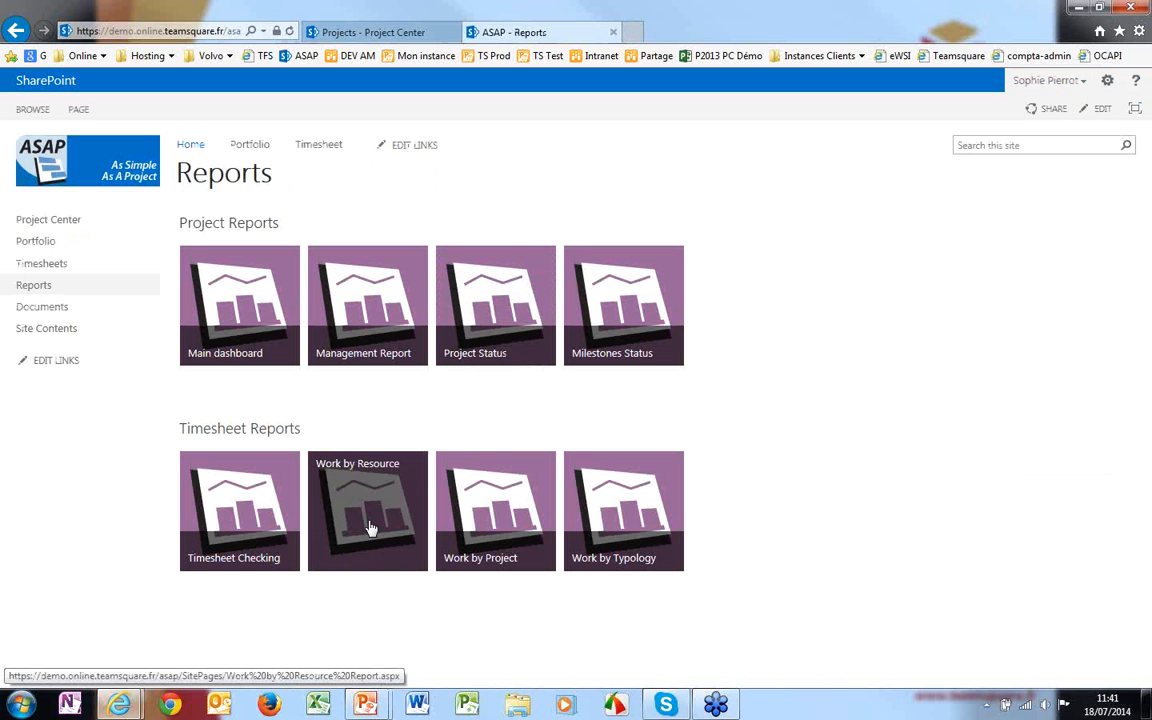
pyautogui.click(369, 528)
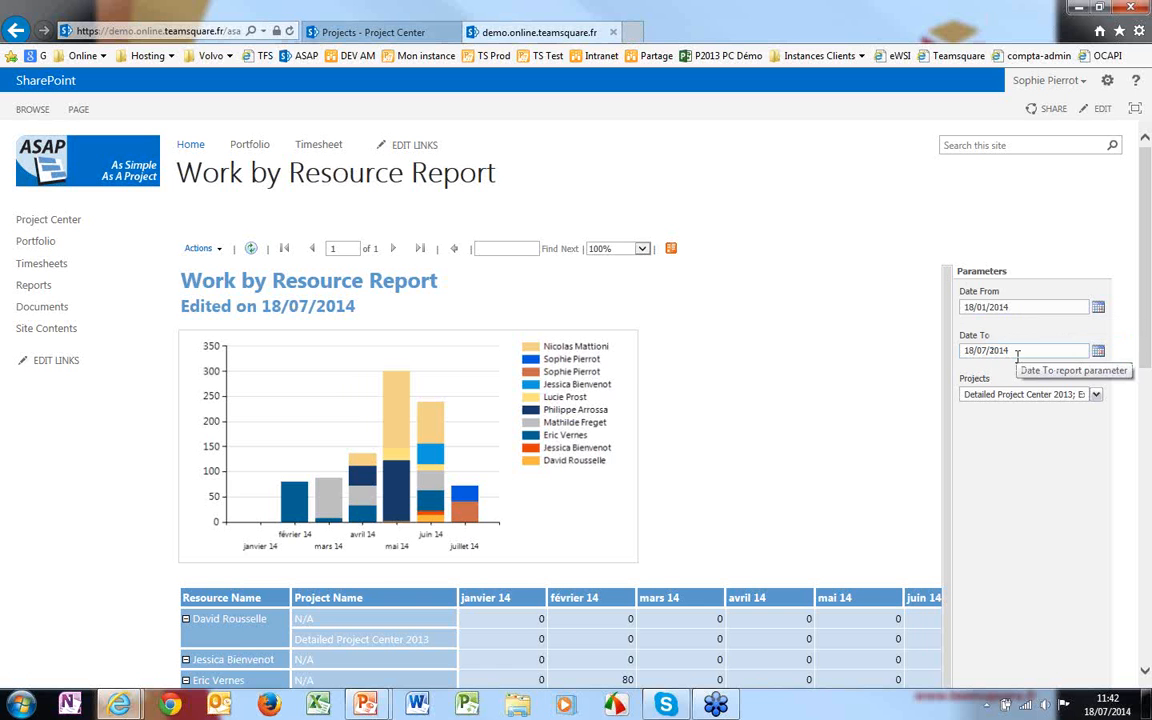
pyautogui.scroll(-1, 88, 487)
pyautogui.scroll(-3, 88, 487)
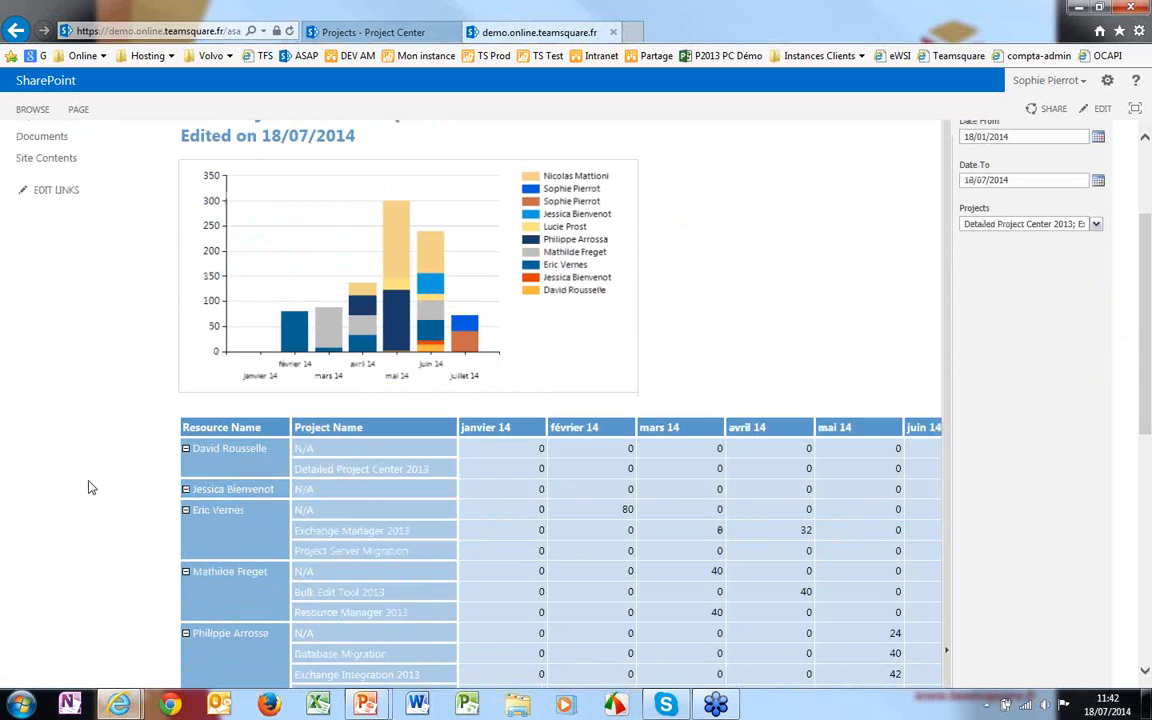
pyautogui.scroll(-8, 88, 487)
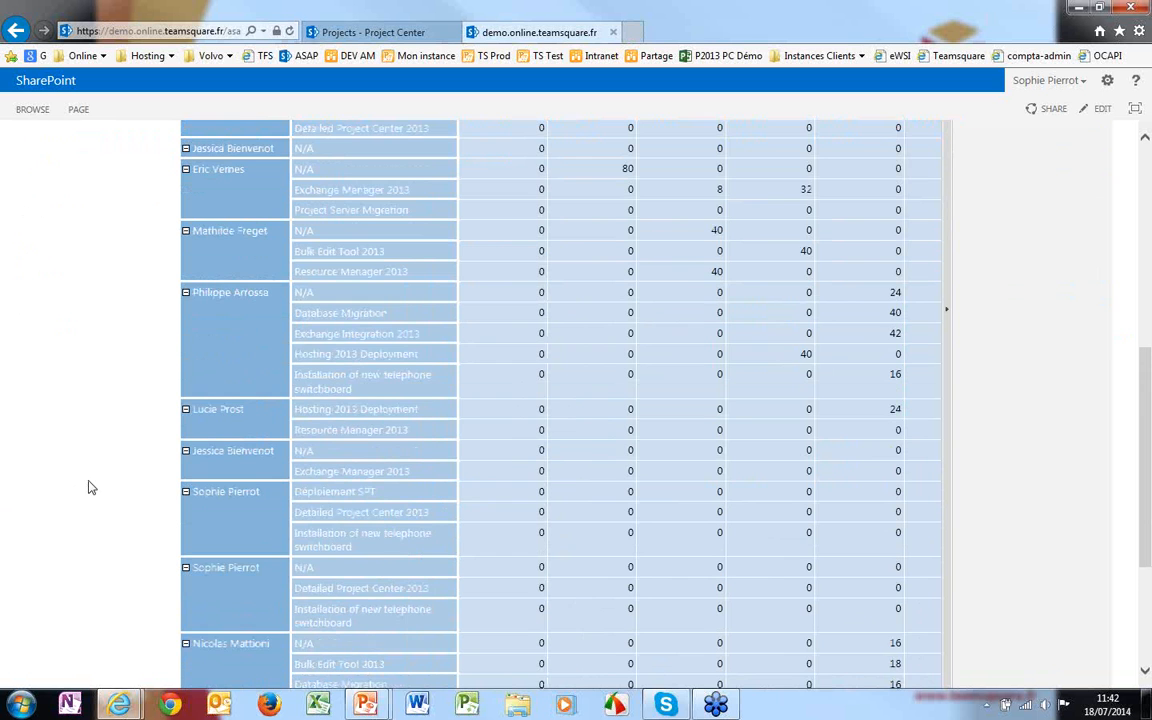
pyautogui.scroll(2, 88, 487)
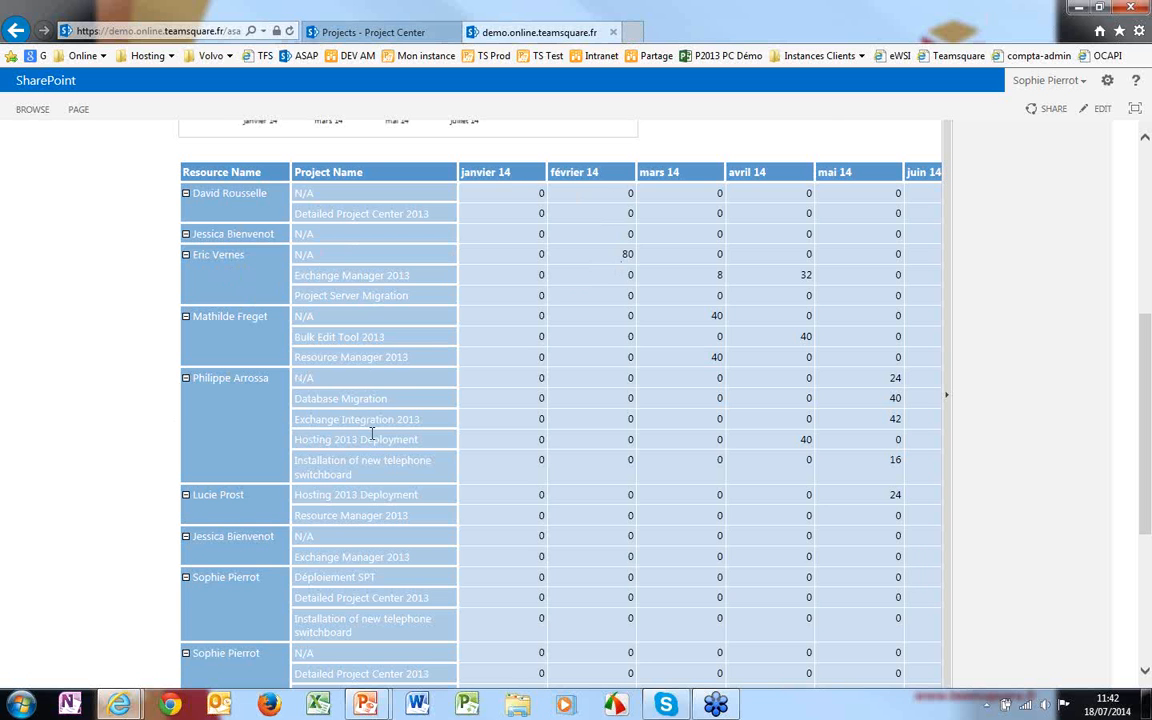
pyautogui.scroll(-2, 375, 432)
pyautogui.scroll(-5, 375, 432)
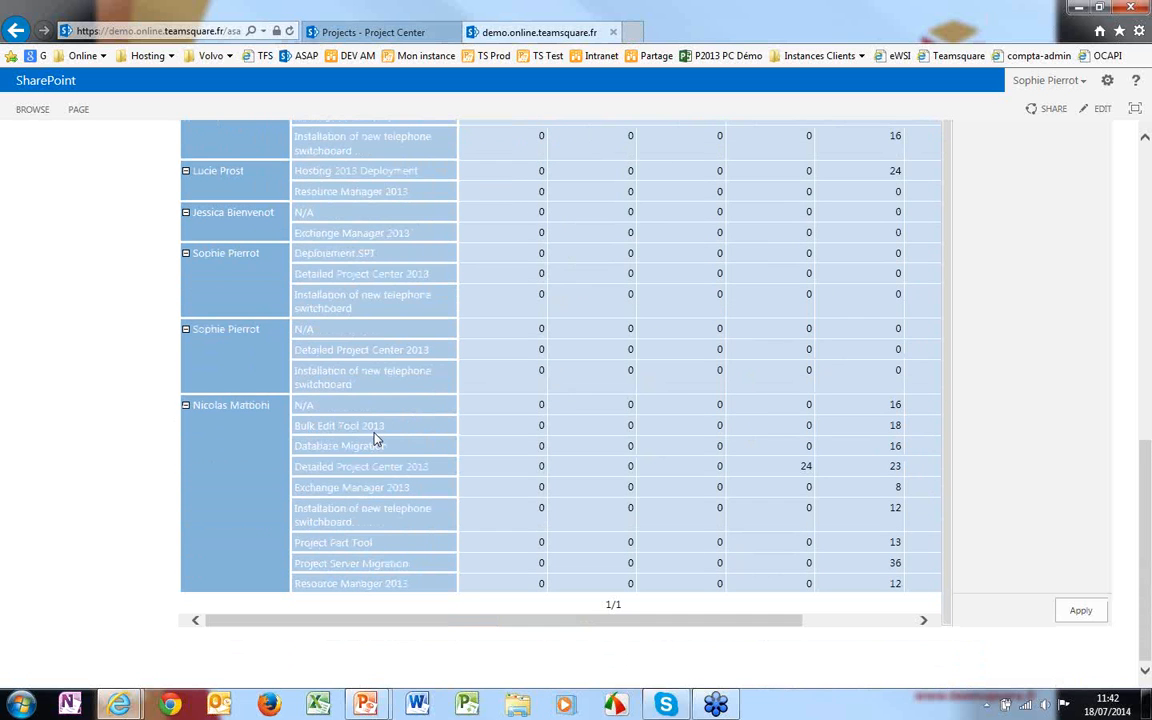
pyautogui.scroll(15, 375, 440)
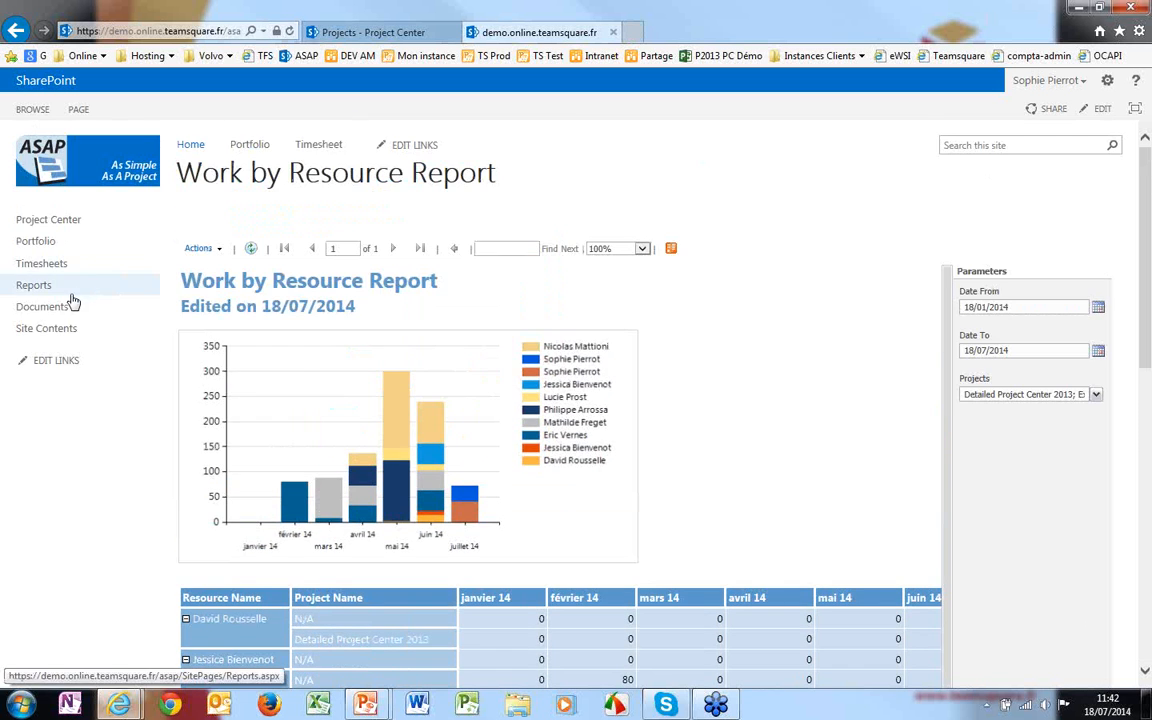
# - Run the Work by Project report for 18/01/2014 to 18/07/2014 from the Reports page and review the monthly work per project
pyautogui.click(41, 290)
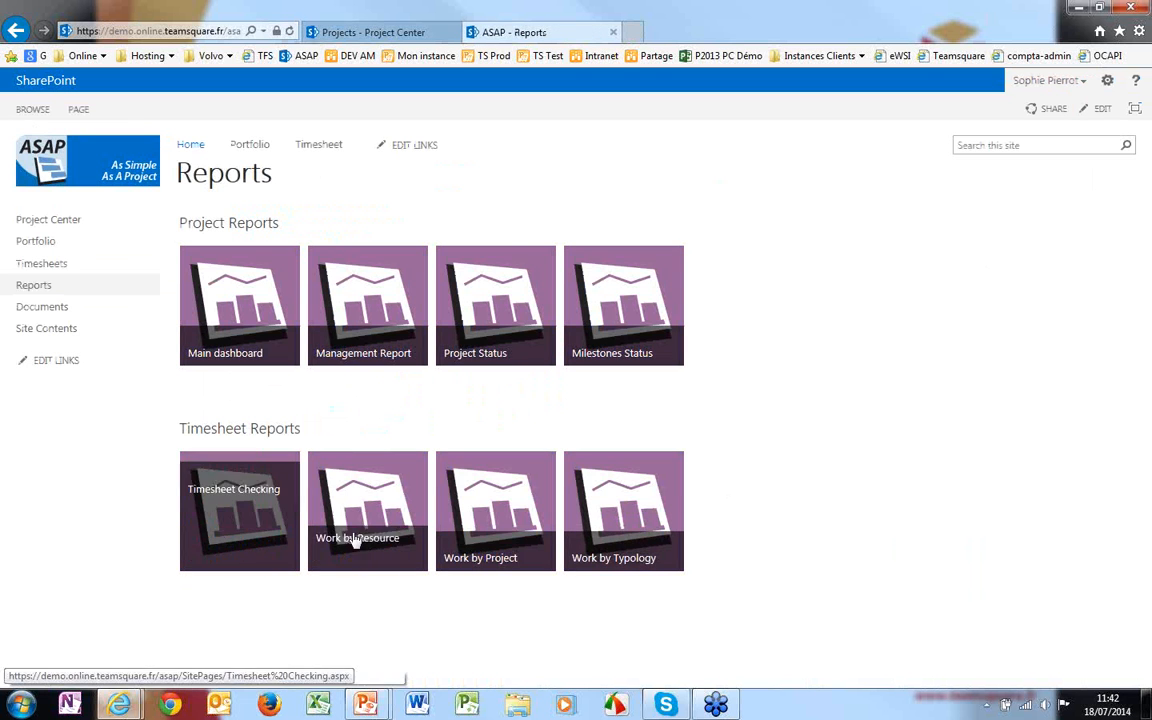
pyautogui.click(510, 533)
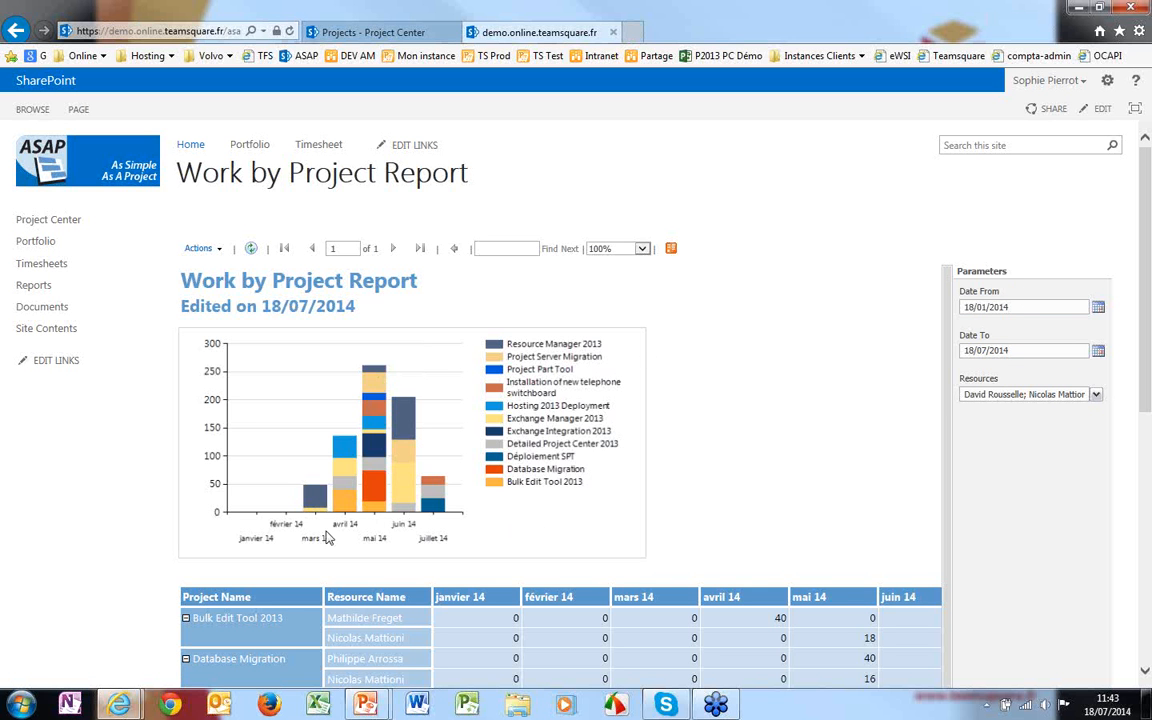
pyautogui.scroll(-3, 100, 504)
pyautogui.scroll(-4, 100, 504)
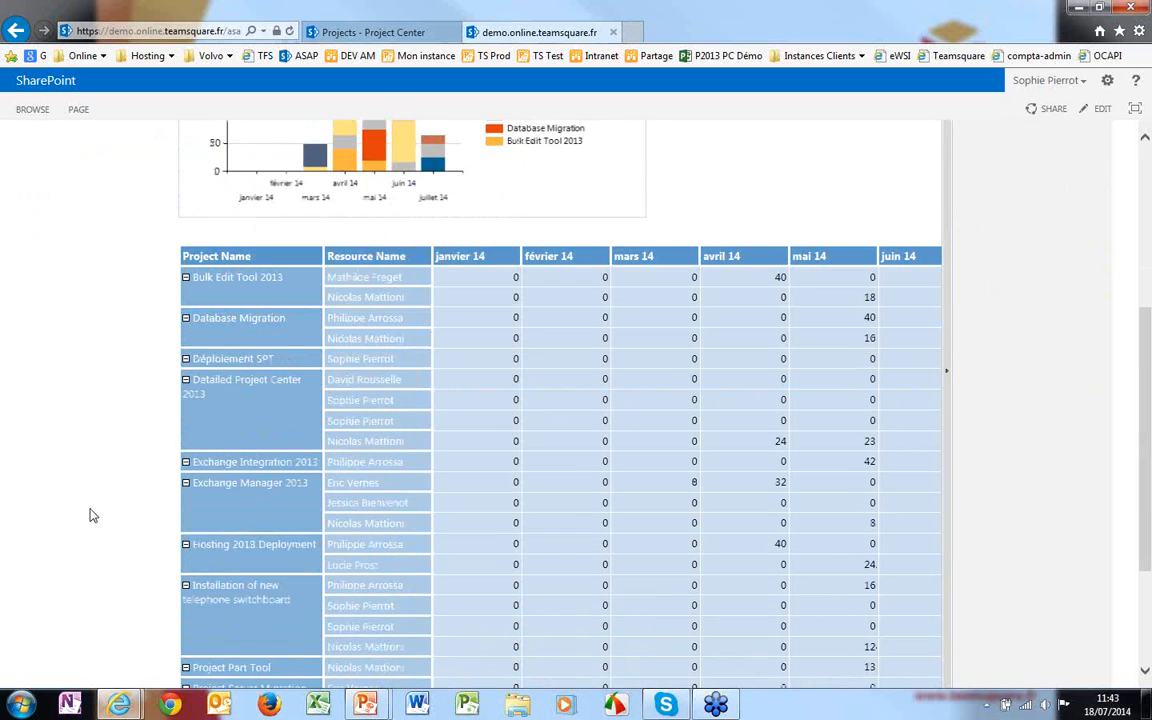
pyautogui.scroll(-2, 90, 515)
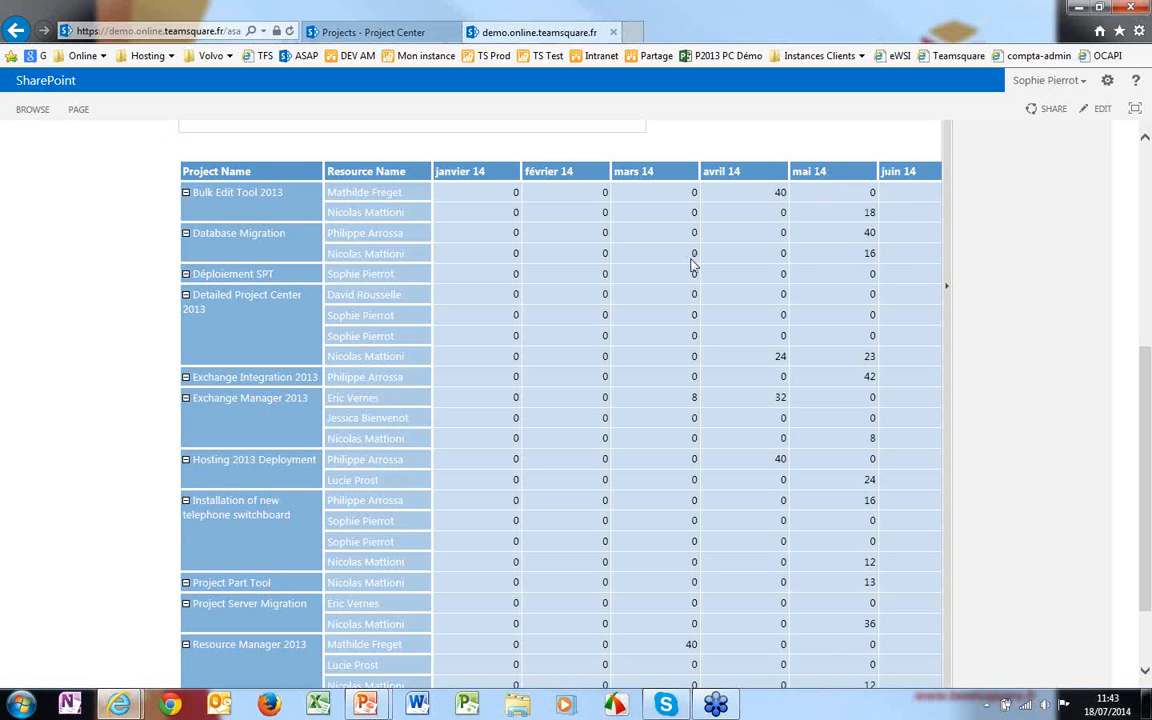
pyautogui.scroll(5, 150, 338)
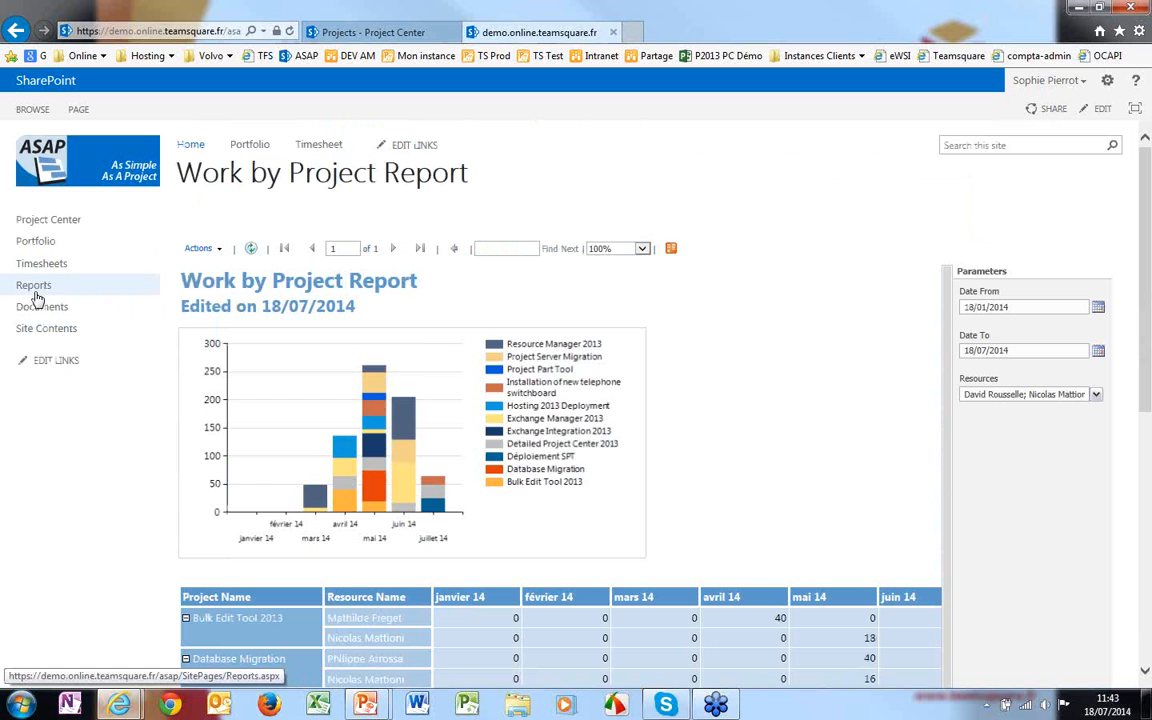
# - Run the Work by Typology report for 18/01/2014 to 18/07/2014 and review its chart and table, getting the Windows color scheme prompt out of the way
pyautogui.click(35, 287)
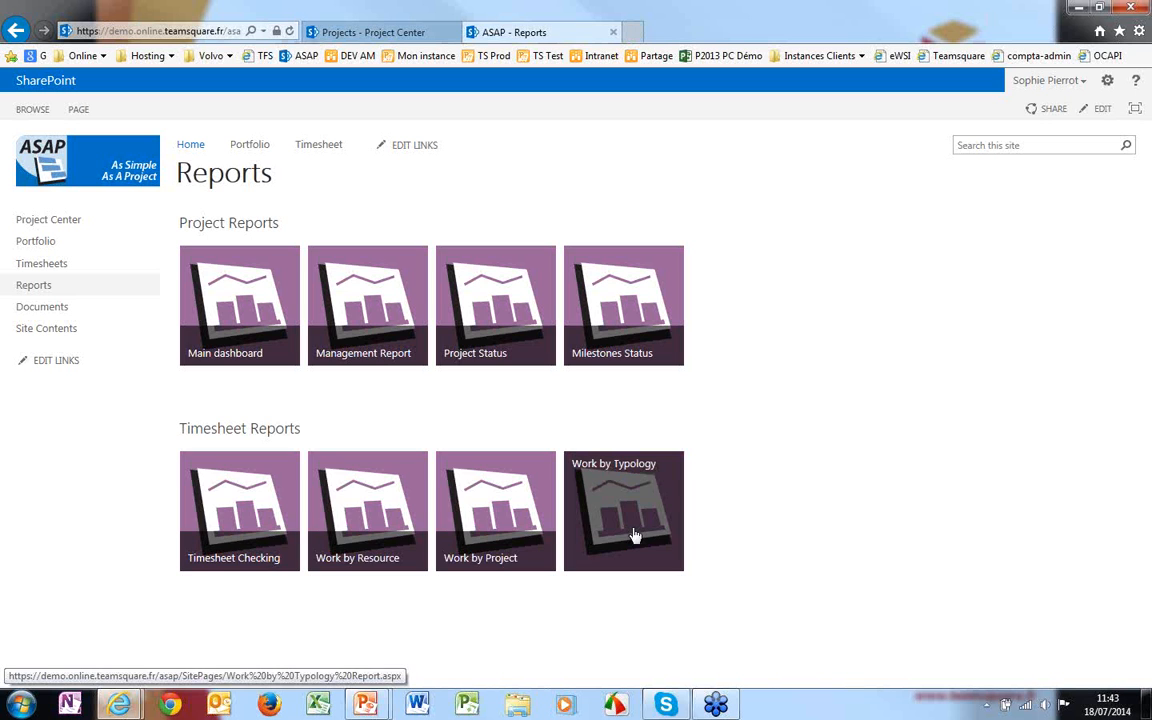
pyautogui.click(634, 535)
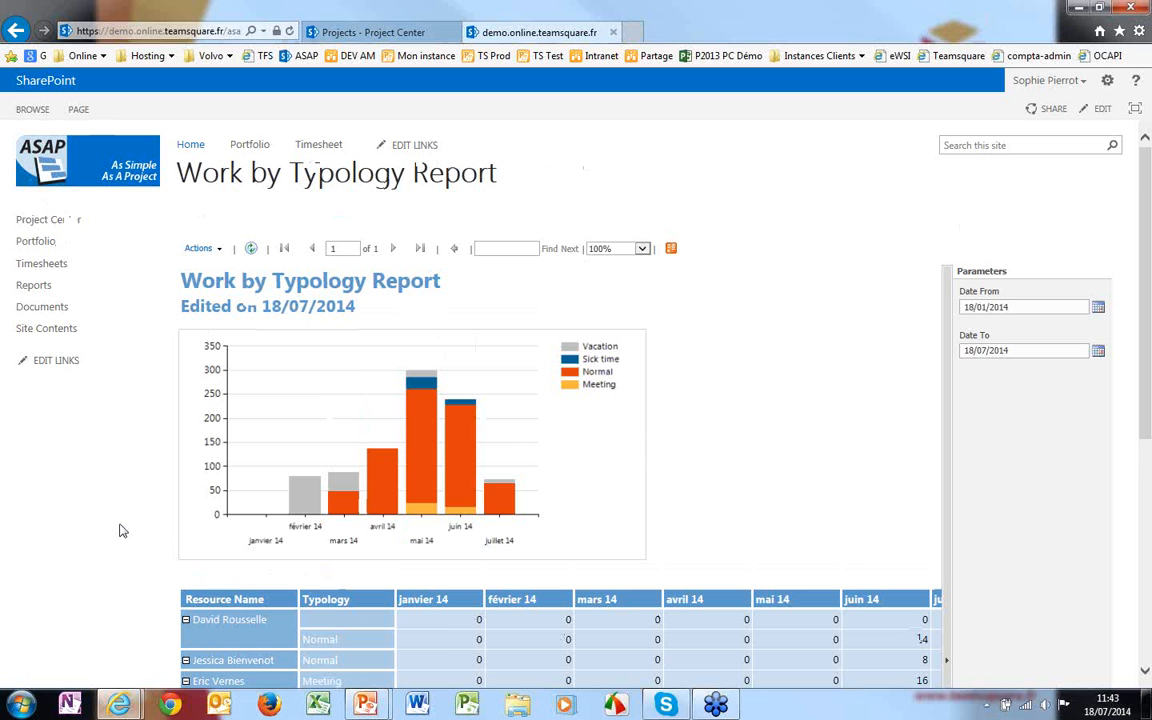
pyautogui.scroll(-1, 119, 531)
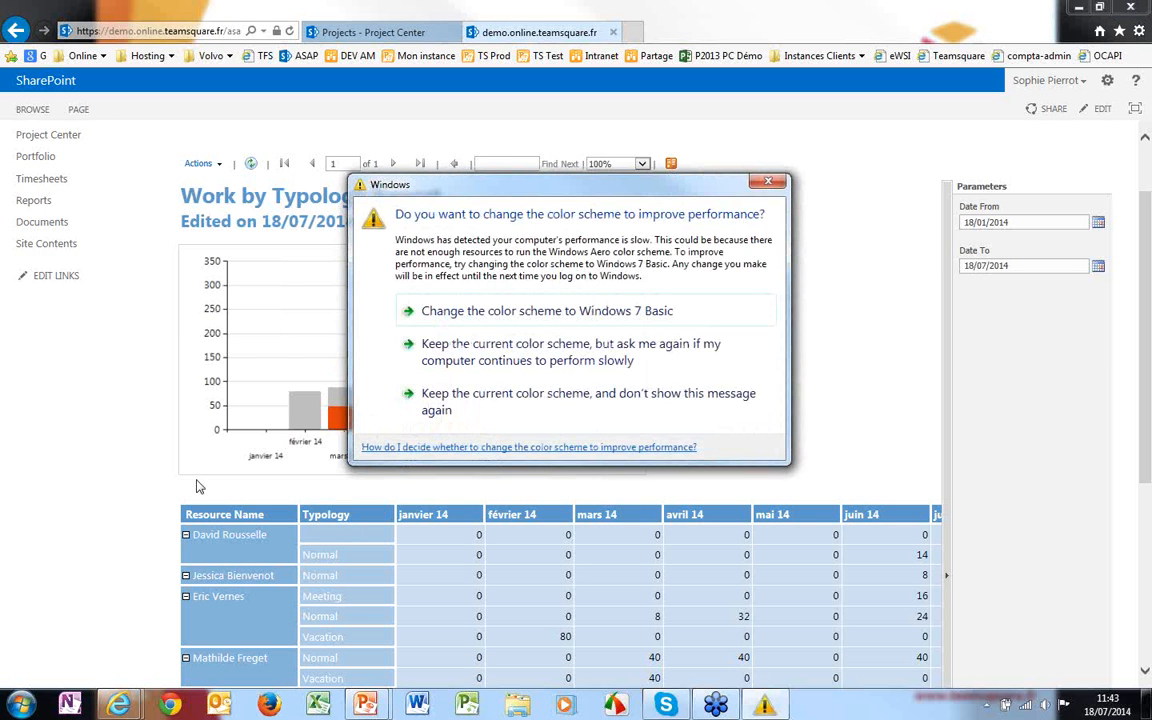
pyautogui.click(893, 341)
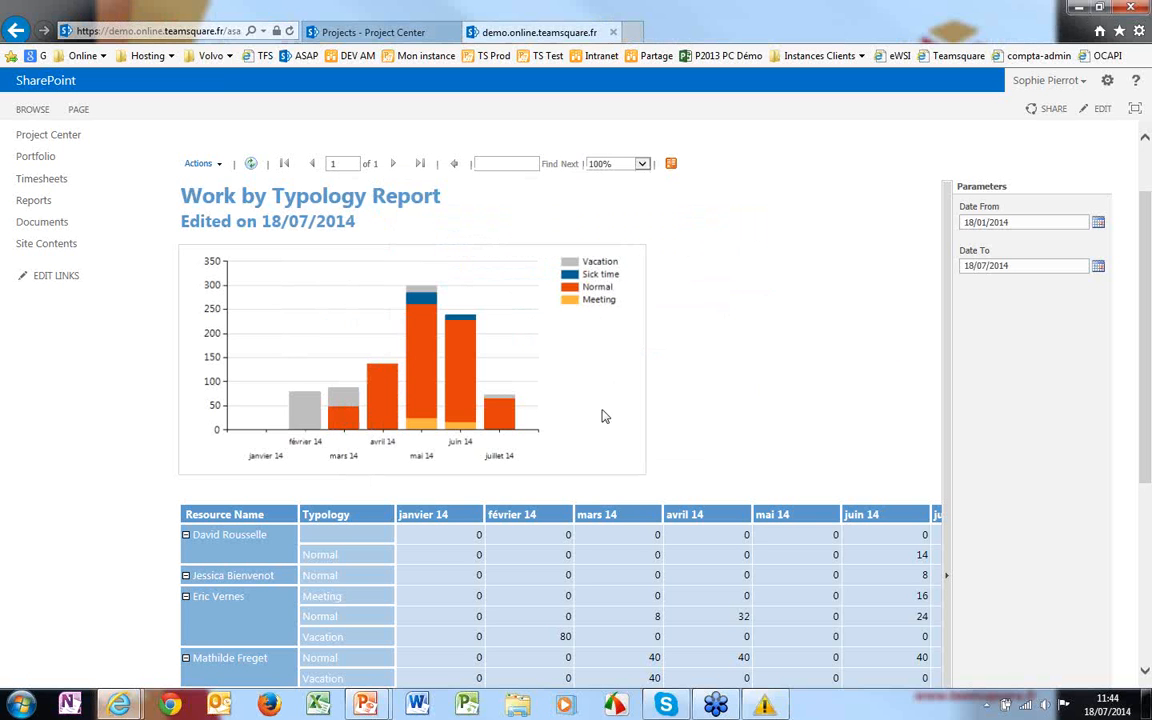
pyautogui.scroll(-1, 630, 388)
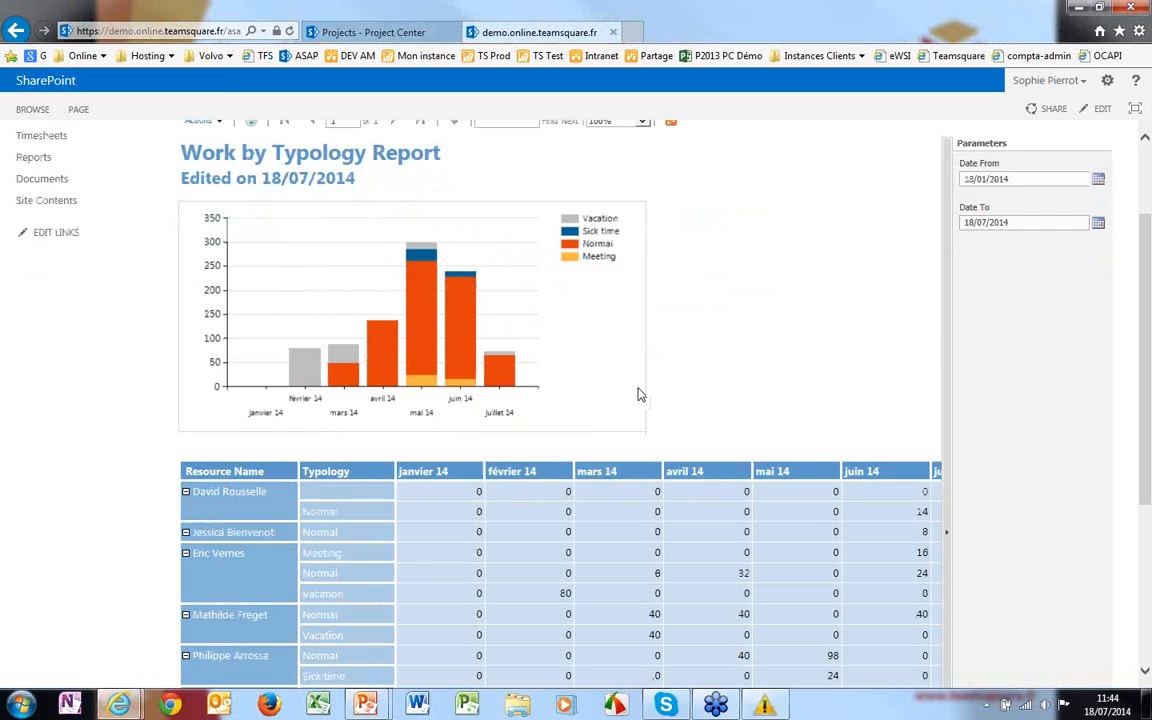
pyautogui.scroll(-3, 640, 395)
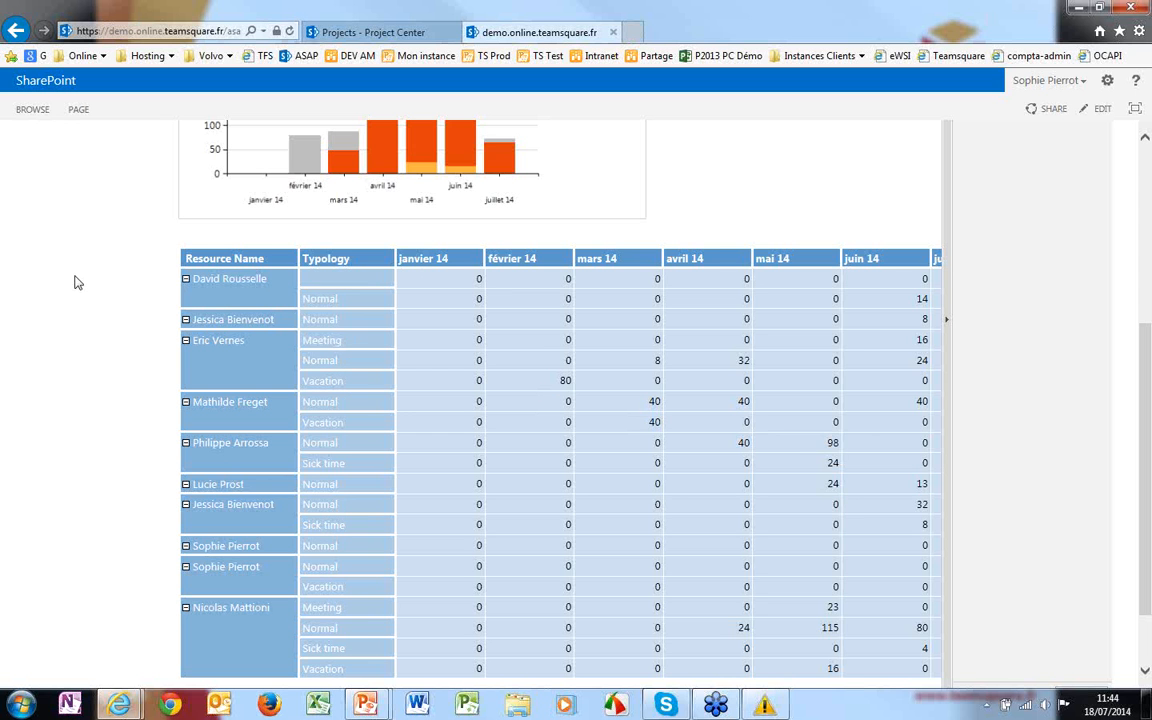
pyautogui.scroll(3, 78, 285)
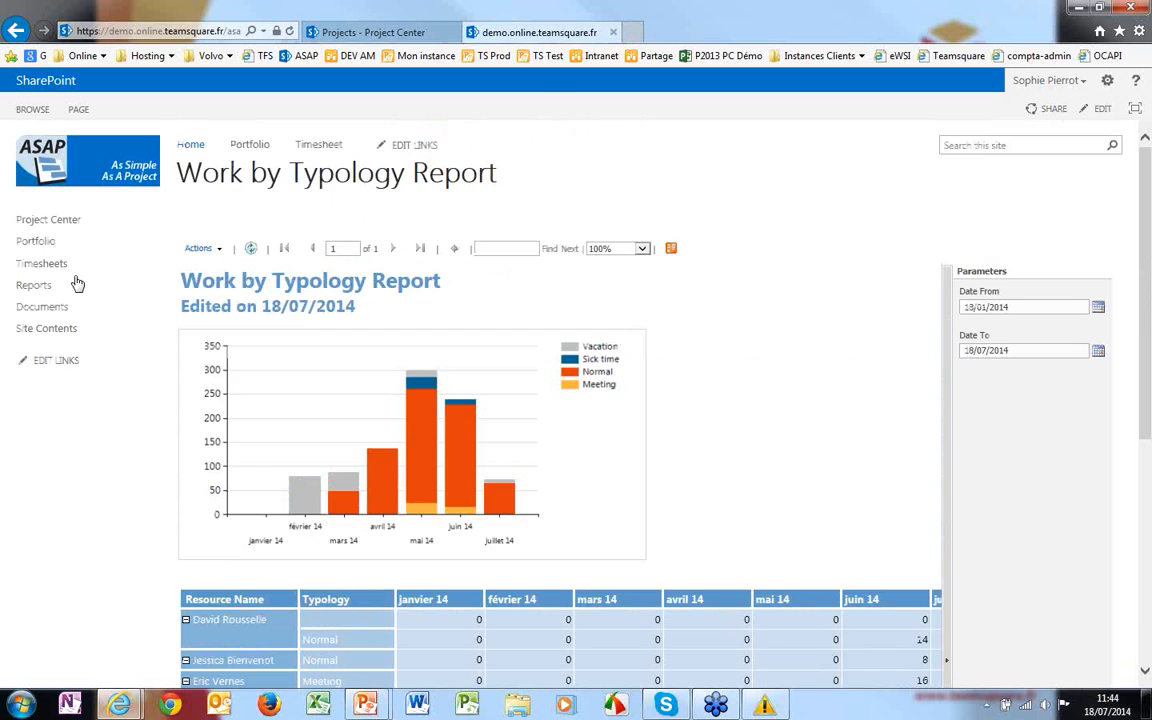
# - Display the file formats available for exporting the Work by Typology report
pyautogui.click(212, 250)
pyautogui.moveTo(144, 386)
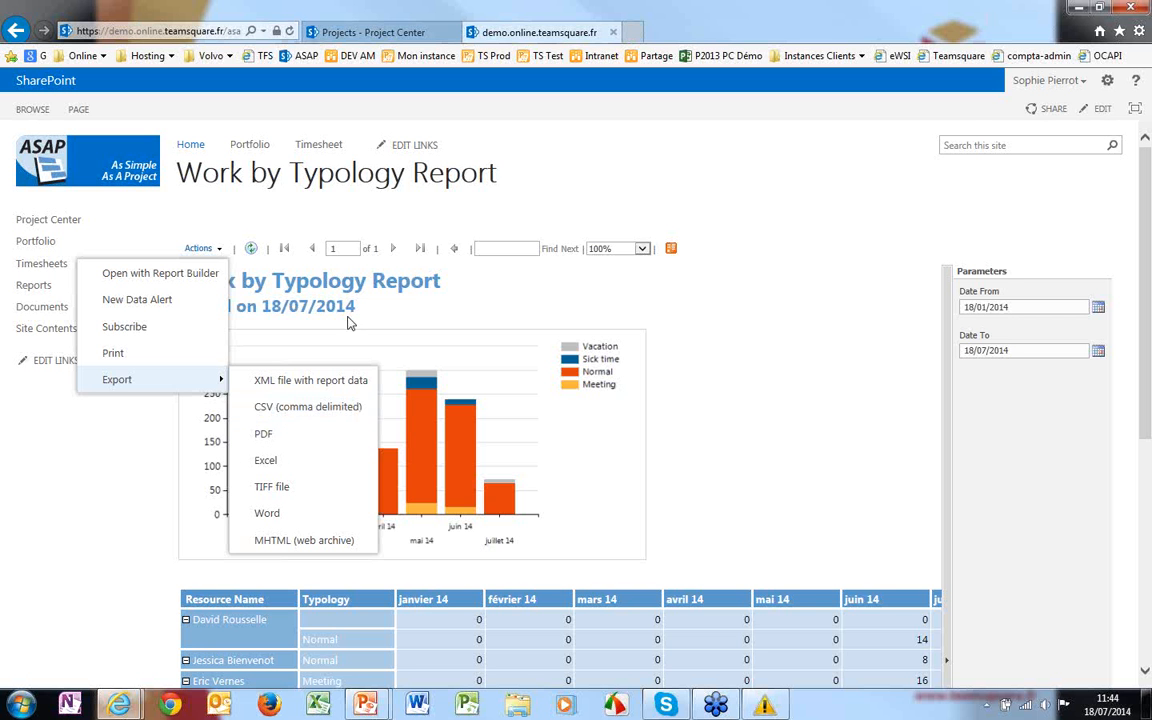
# - Switch to the running PowerPoint slide show and advance to the "Rappel : Fonctions natives de la solution ASAP" slide
pyautogui.moveTo(365, 705)
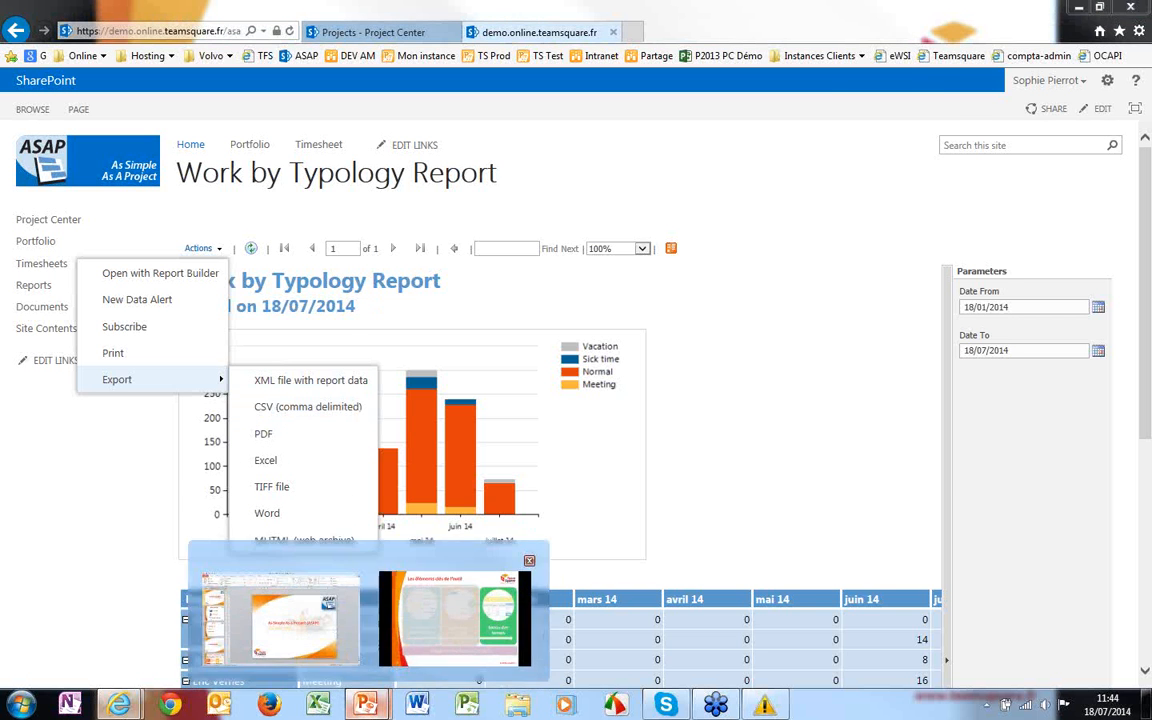
pyautogui.click(497, 621)
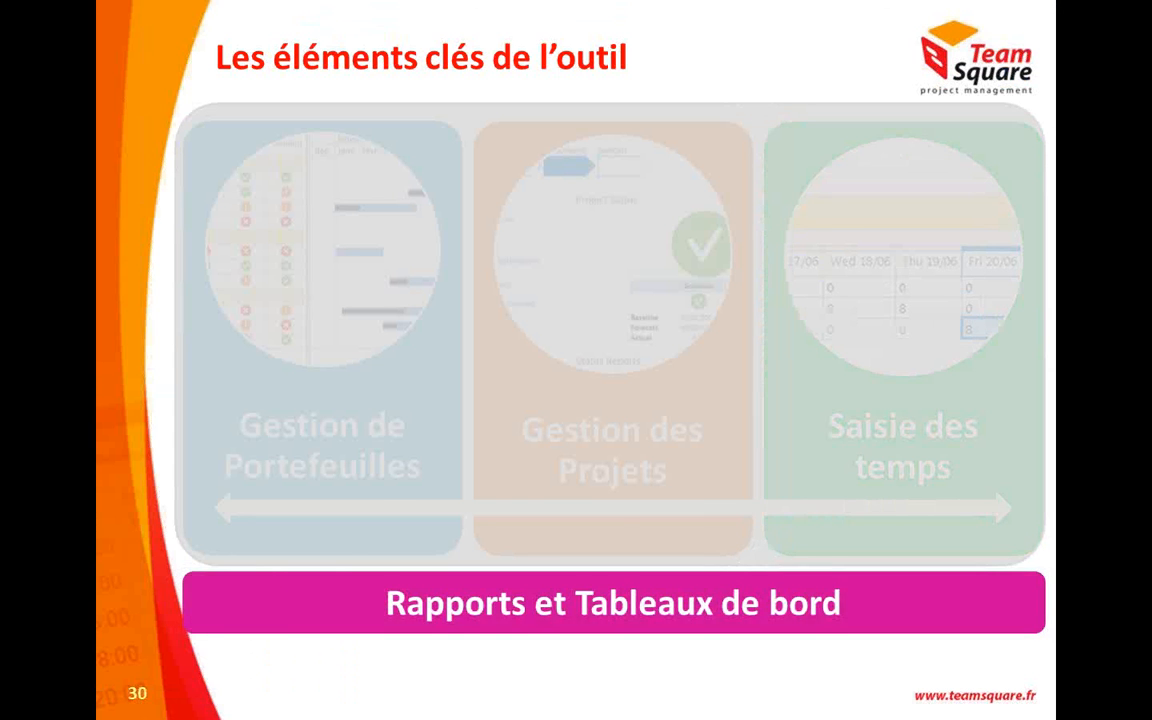
pyautogui.press('Right')
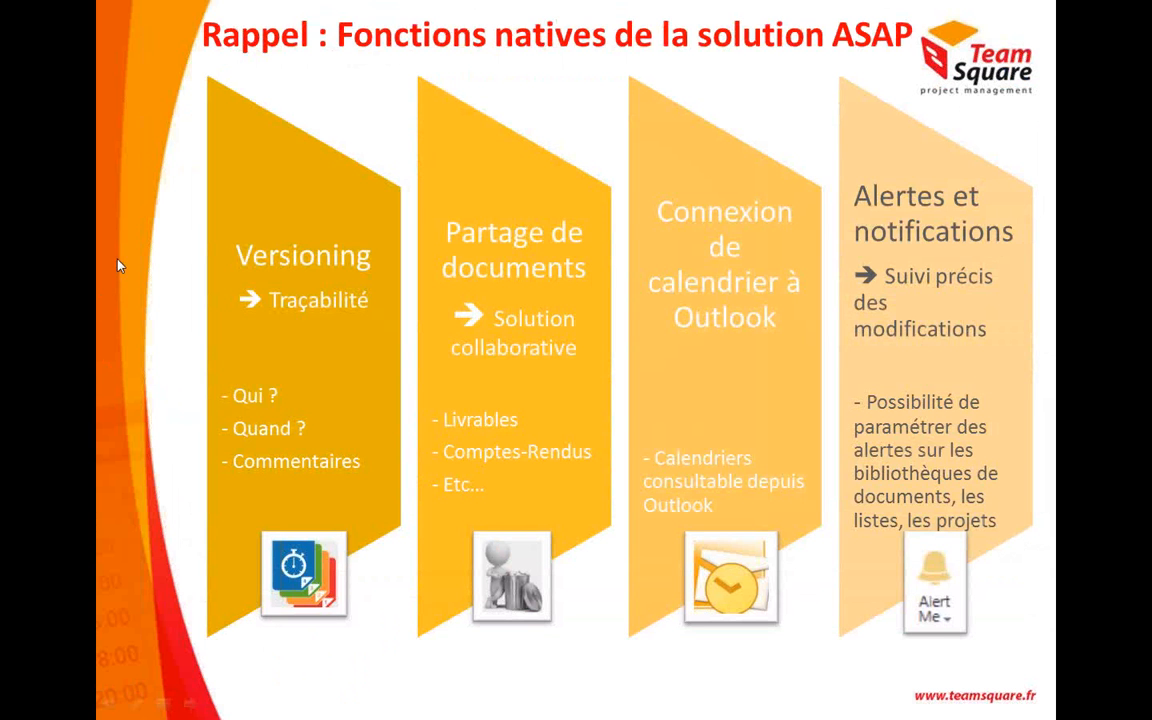